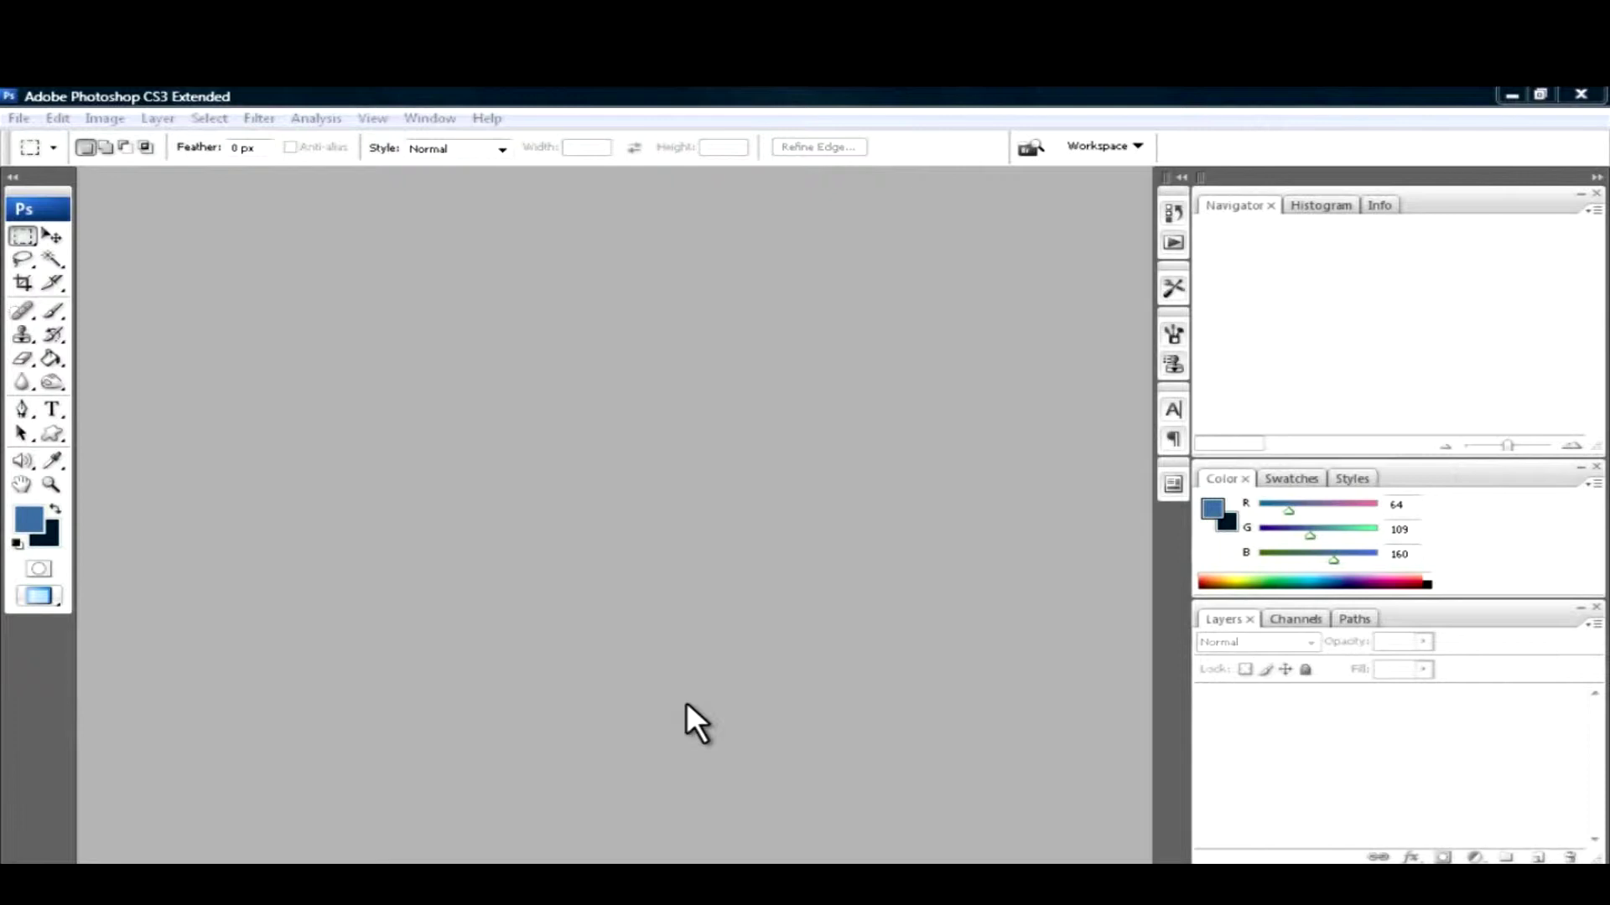
- Create a new 800 × 800 pixel document with a white background
click(16, 115)
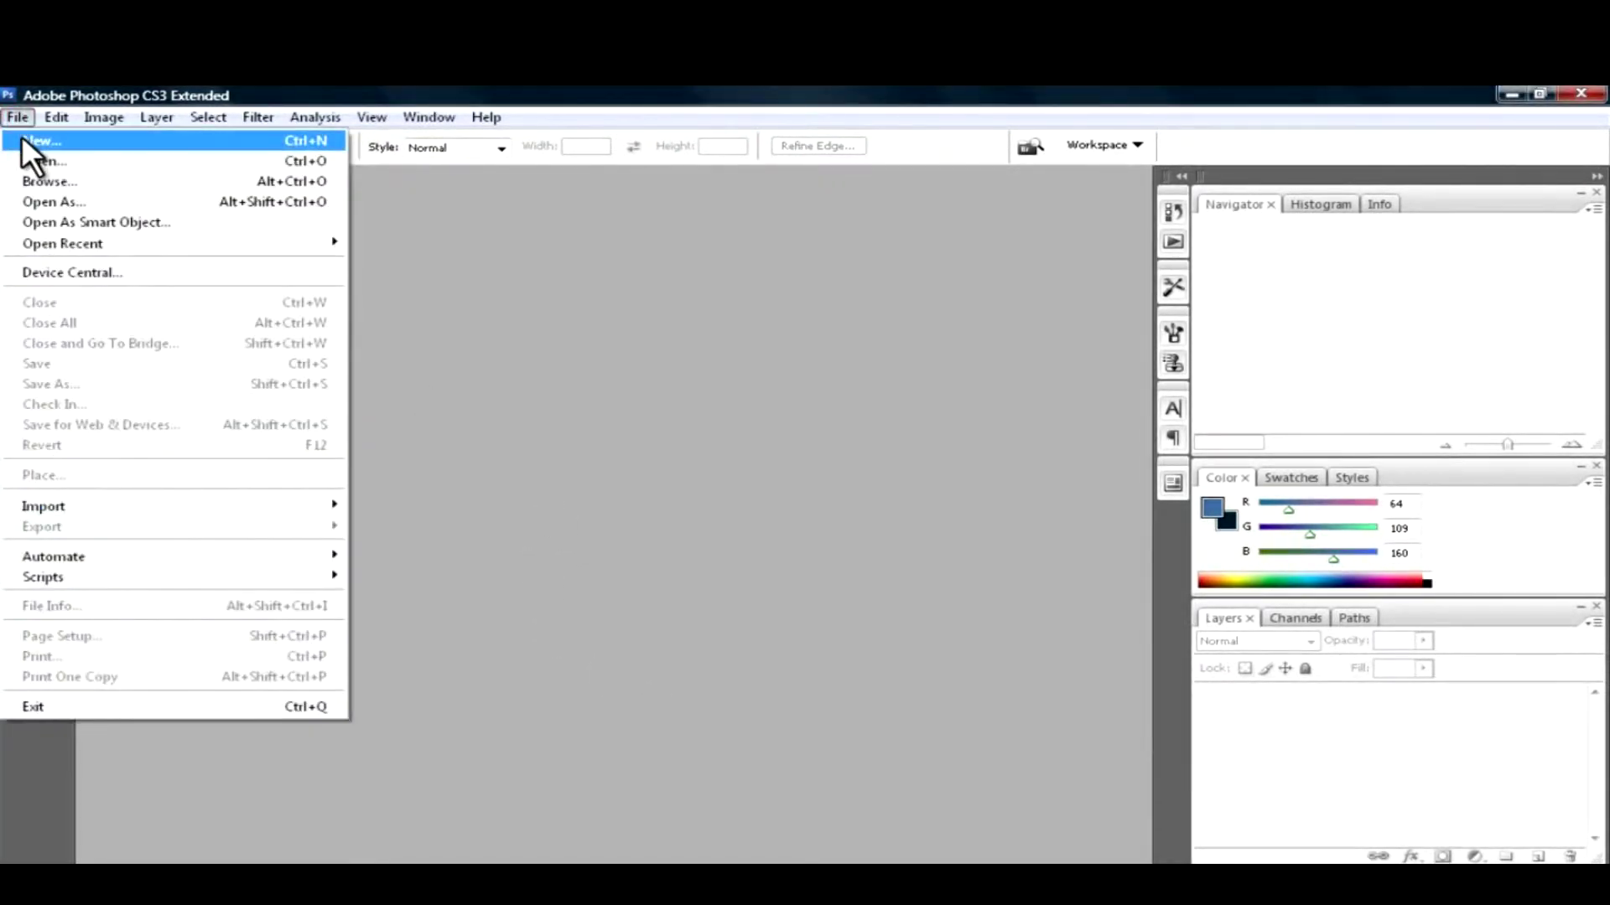
click(25, 141)
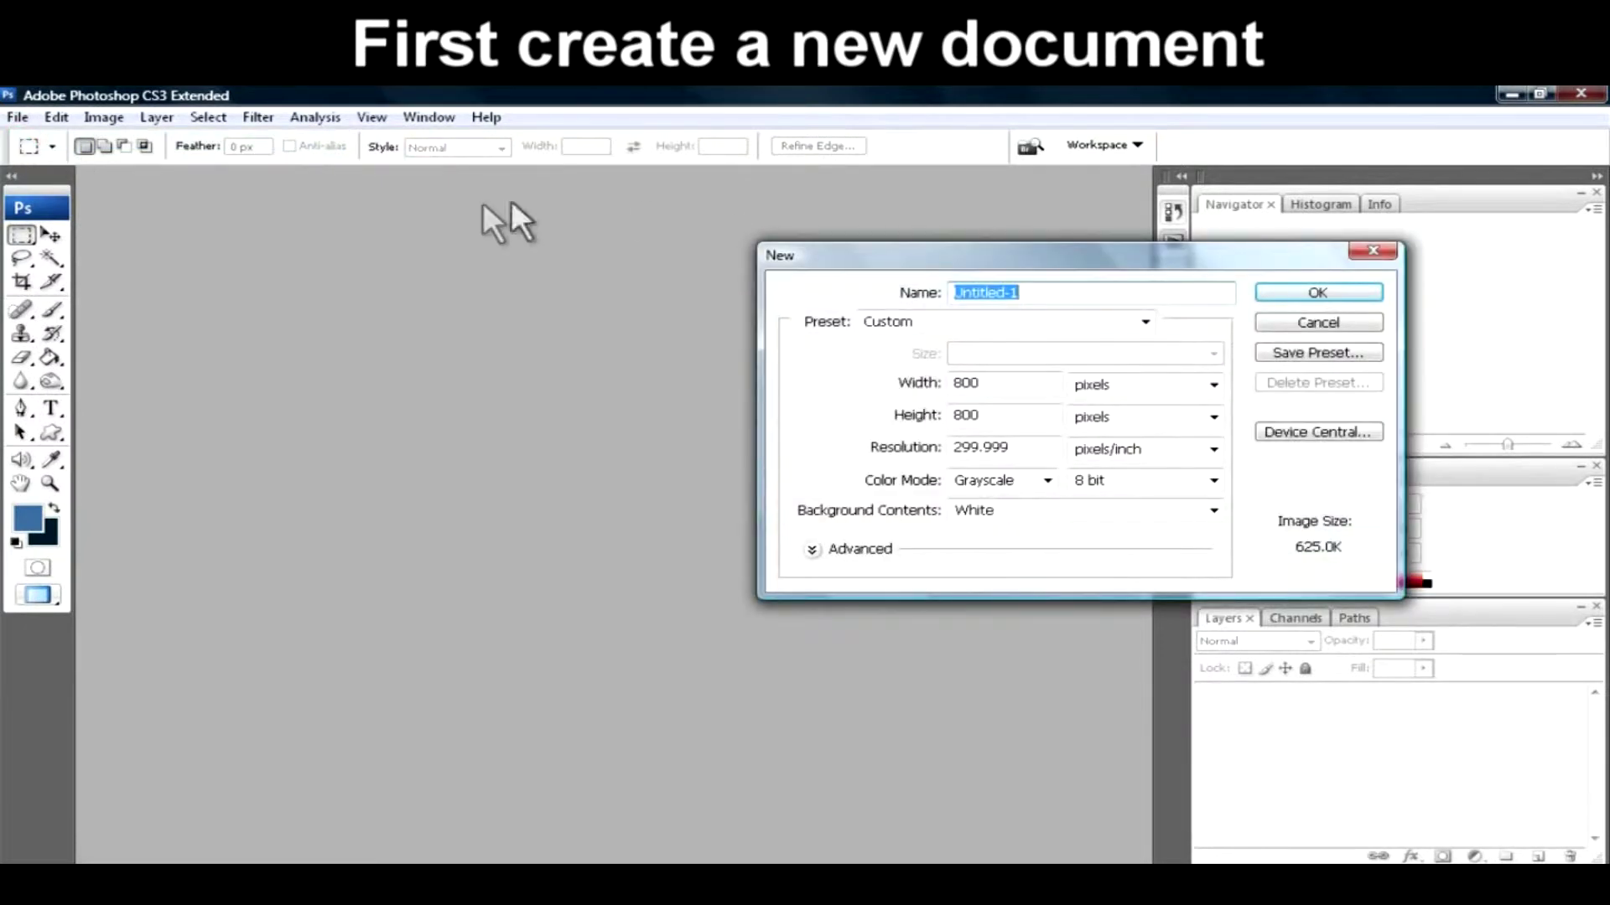
drag(835, 260, 574, 198)
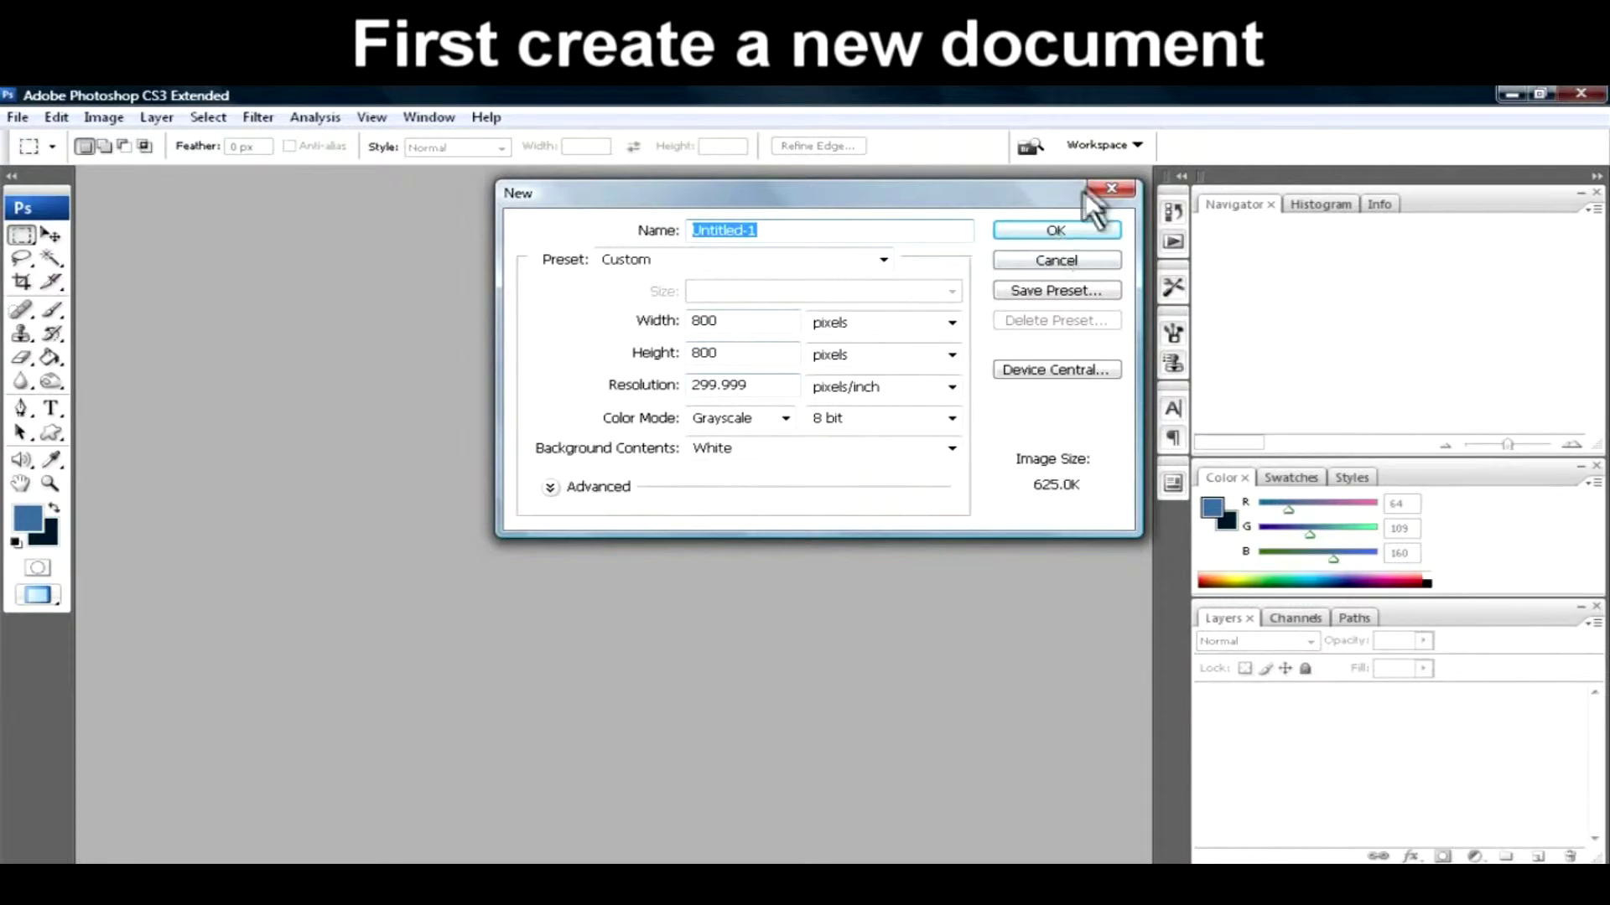
click(1039, 230)
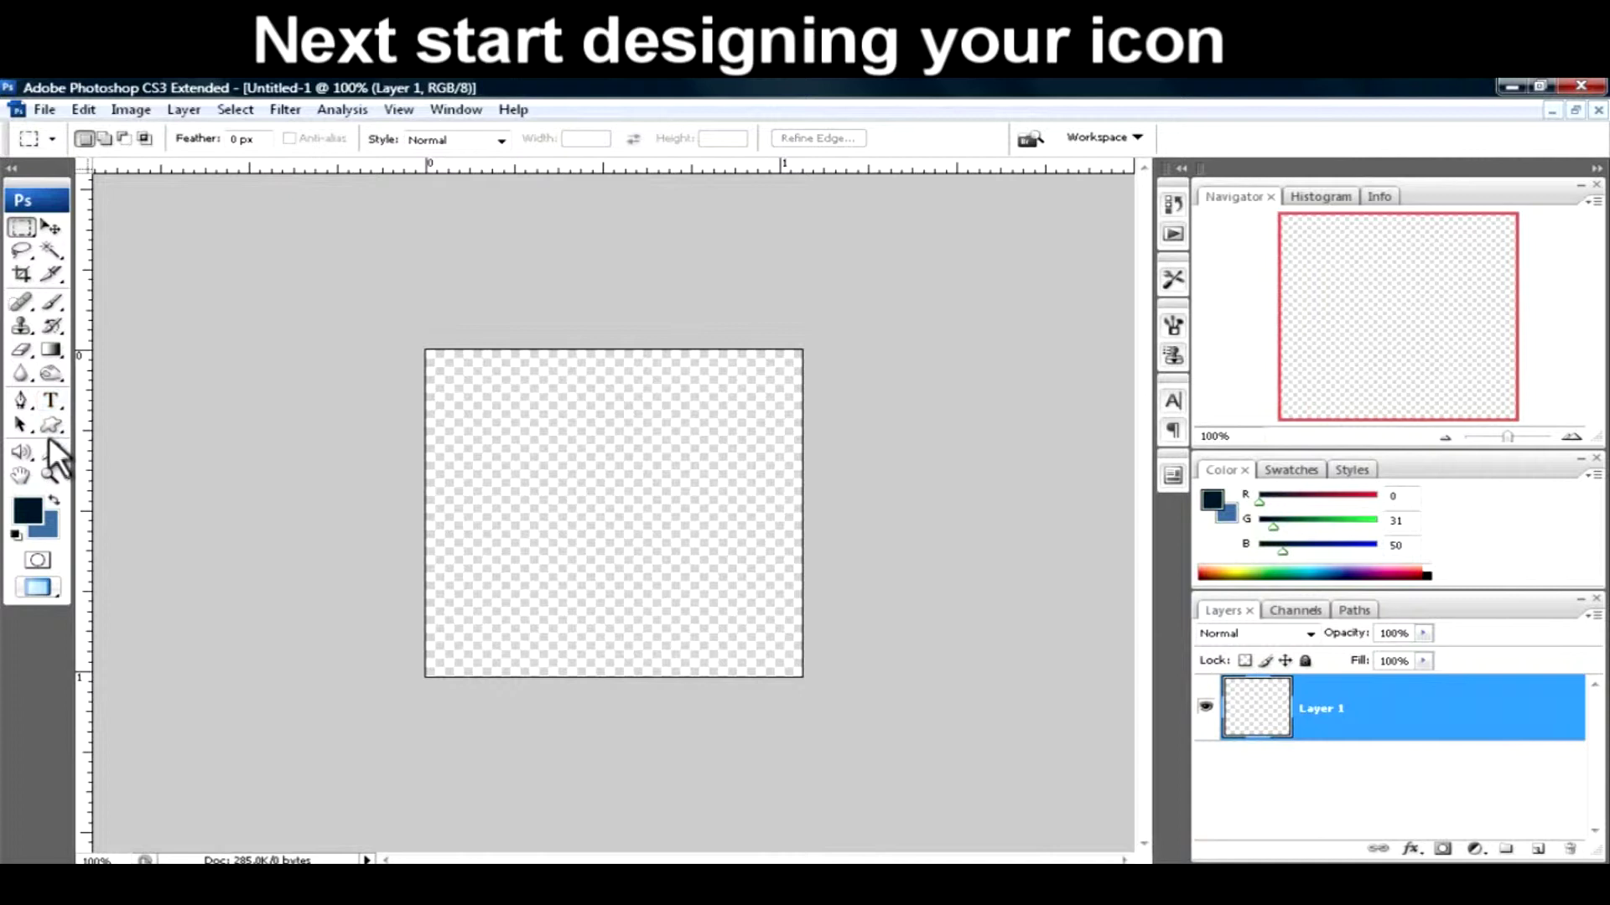
- Draw the fleur-de-lis custom shape across the canvas centre, creating the Shape 1 layer
click(48, 425)
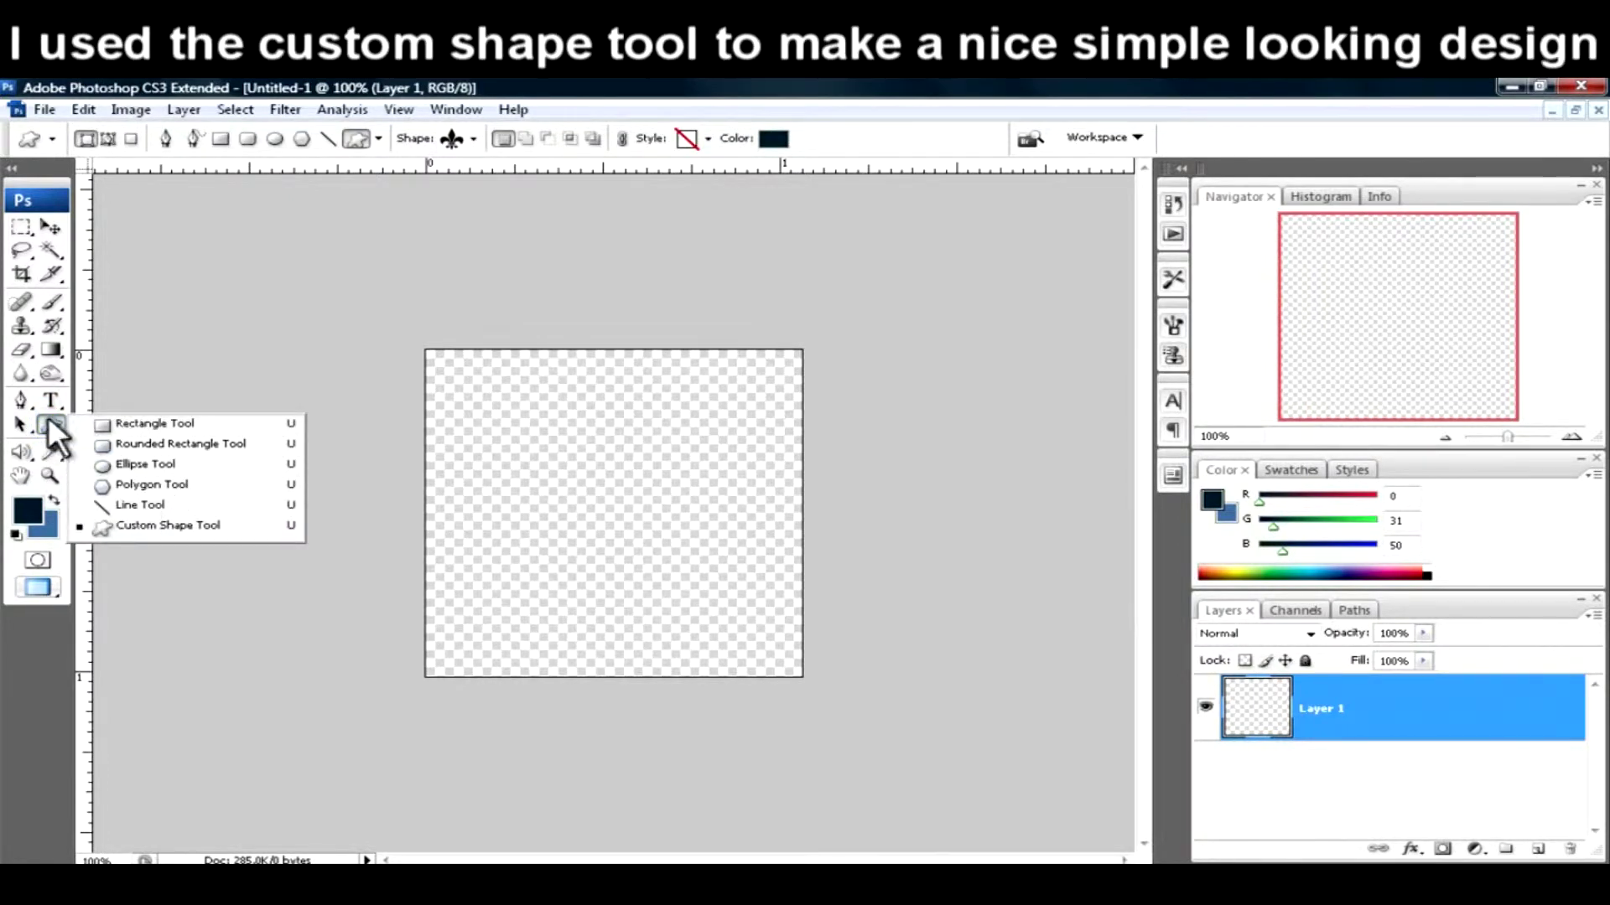
click(159, 525)
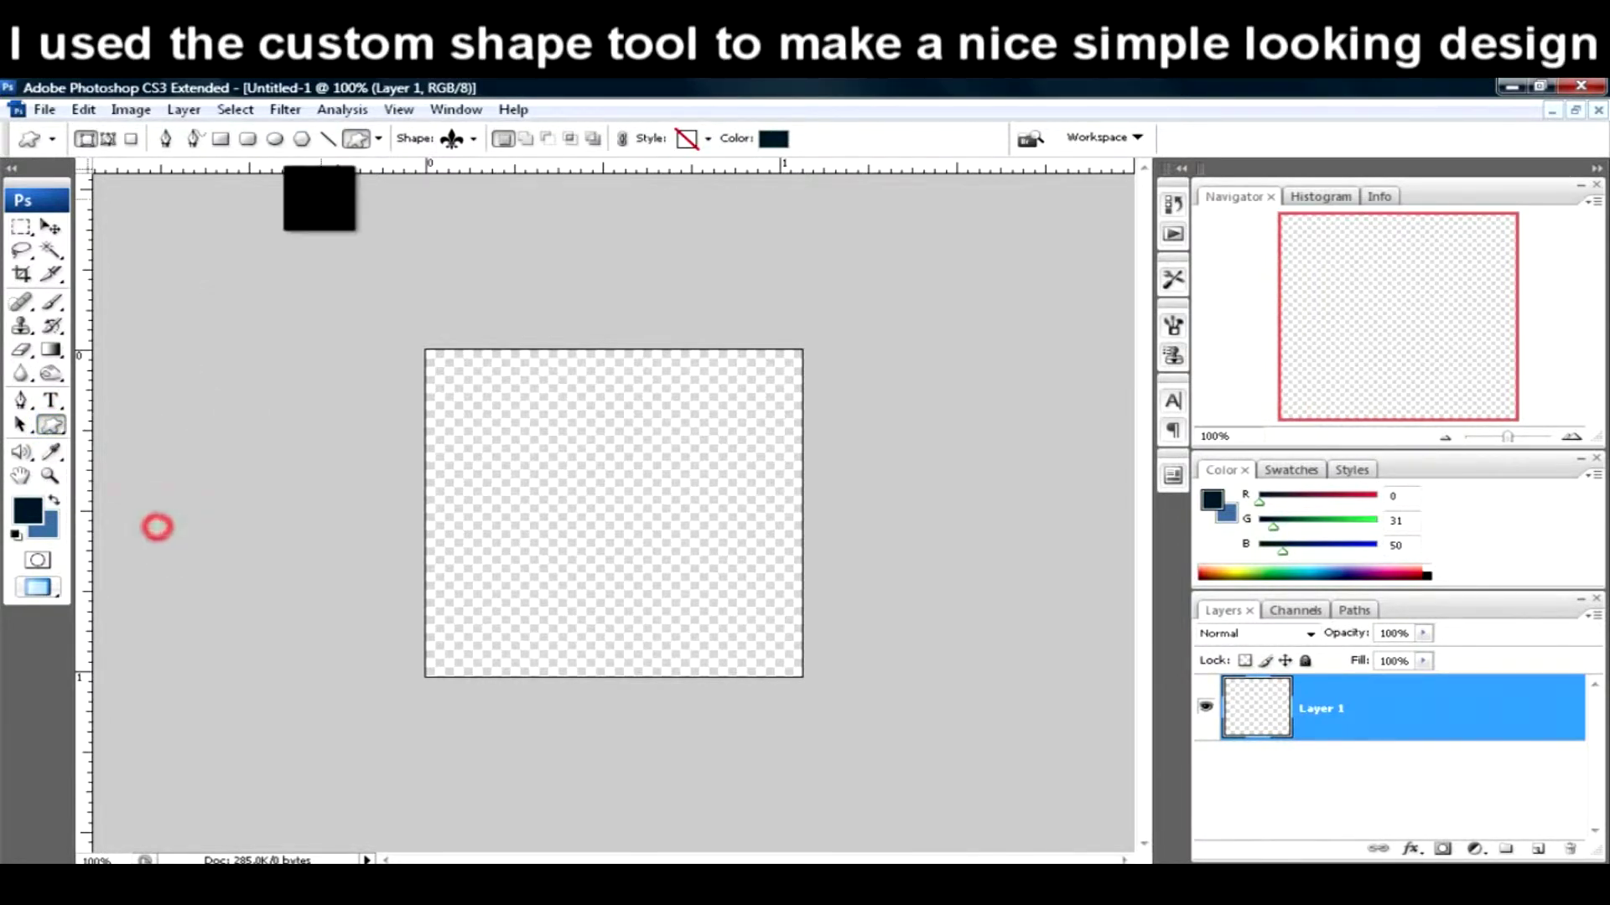
drag(575, 449, 671, 539)
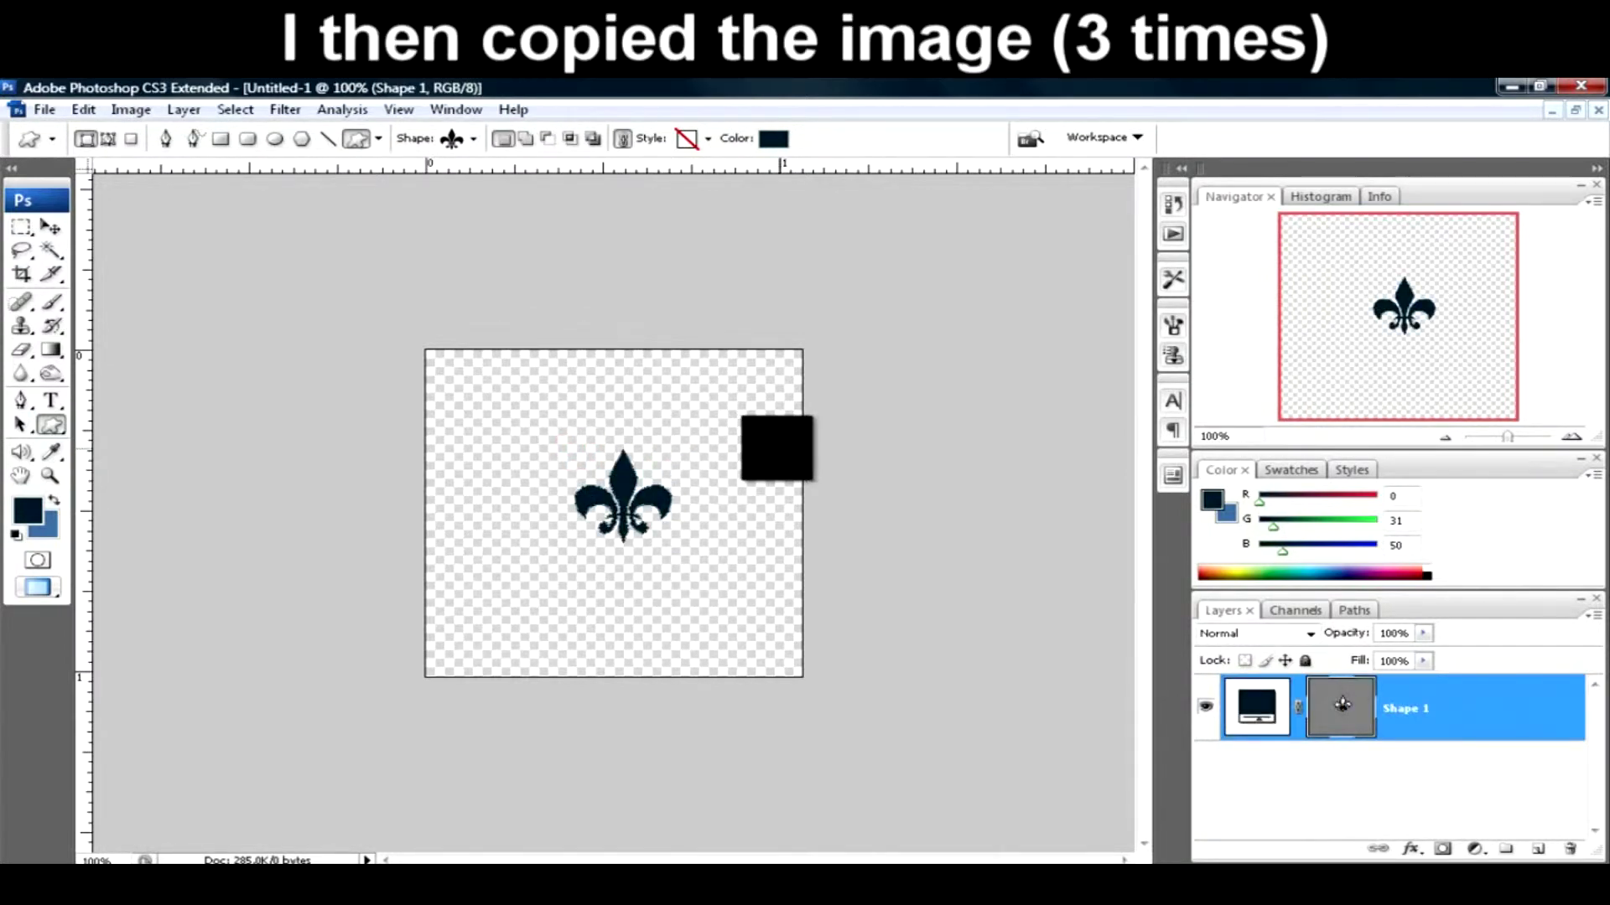
- Merge the fleur-de-lis shape with an empty layer into a pixel layer and duplicate it
click(1541, 849)
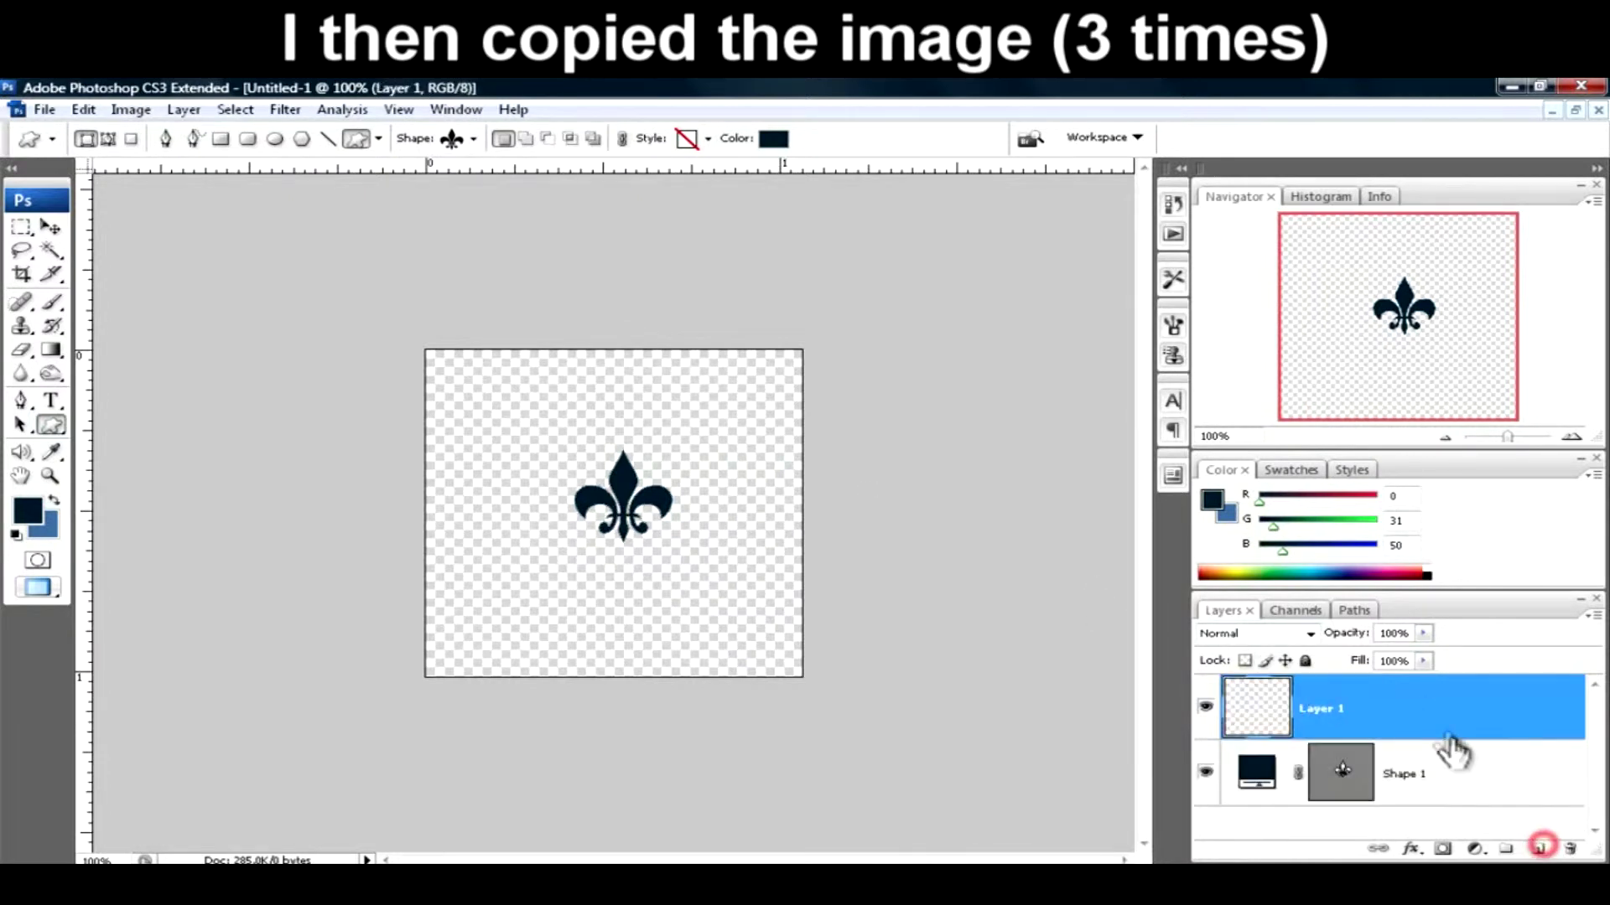
shift+click(1438, 773)
key(ctrl+e)
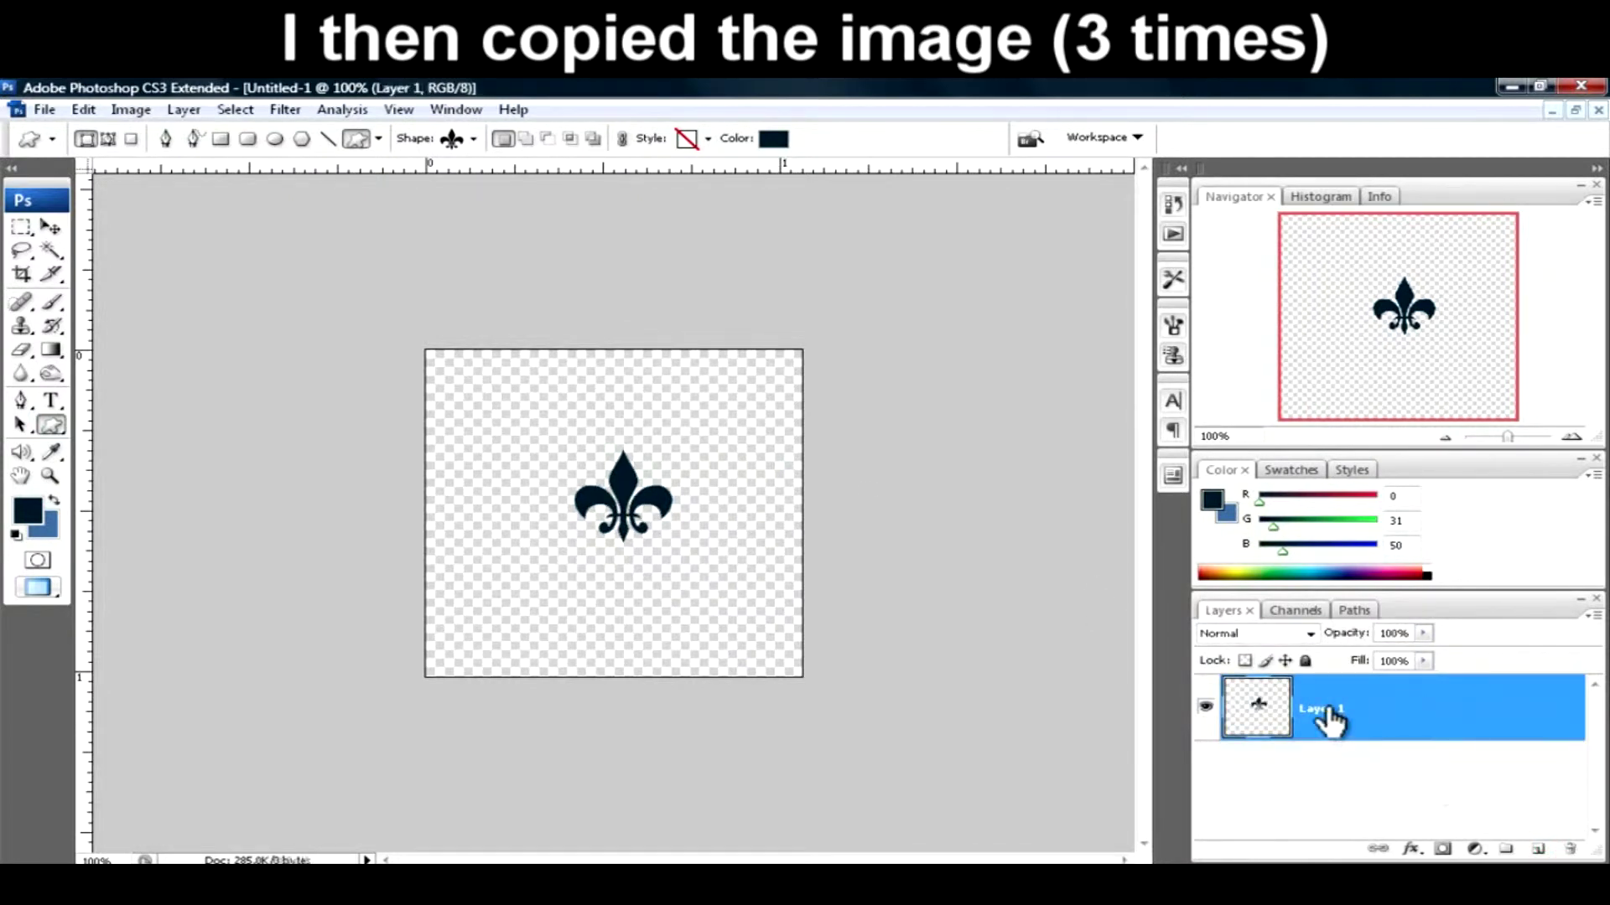
key(ctrl+j)
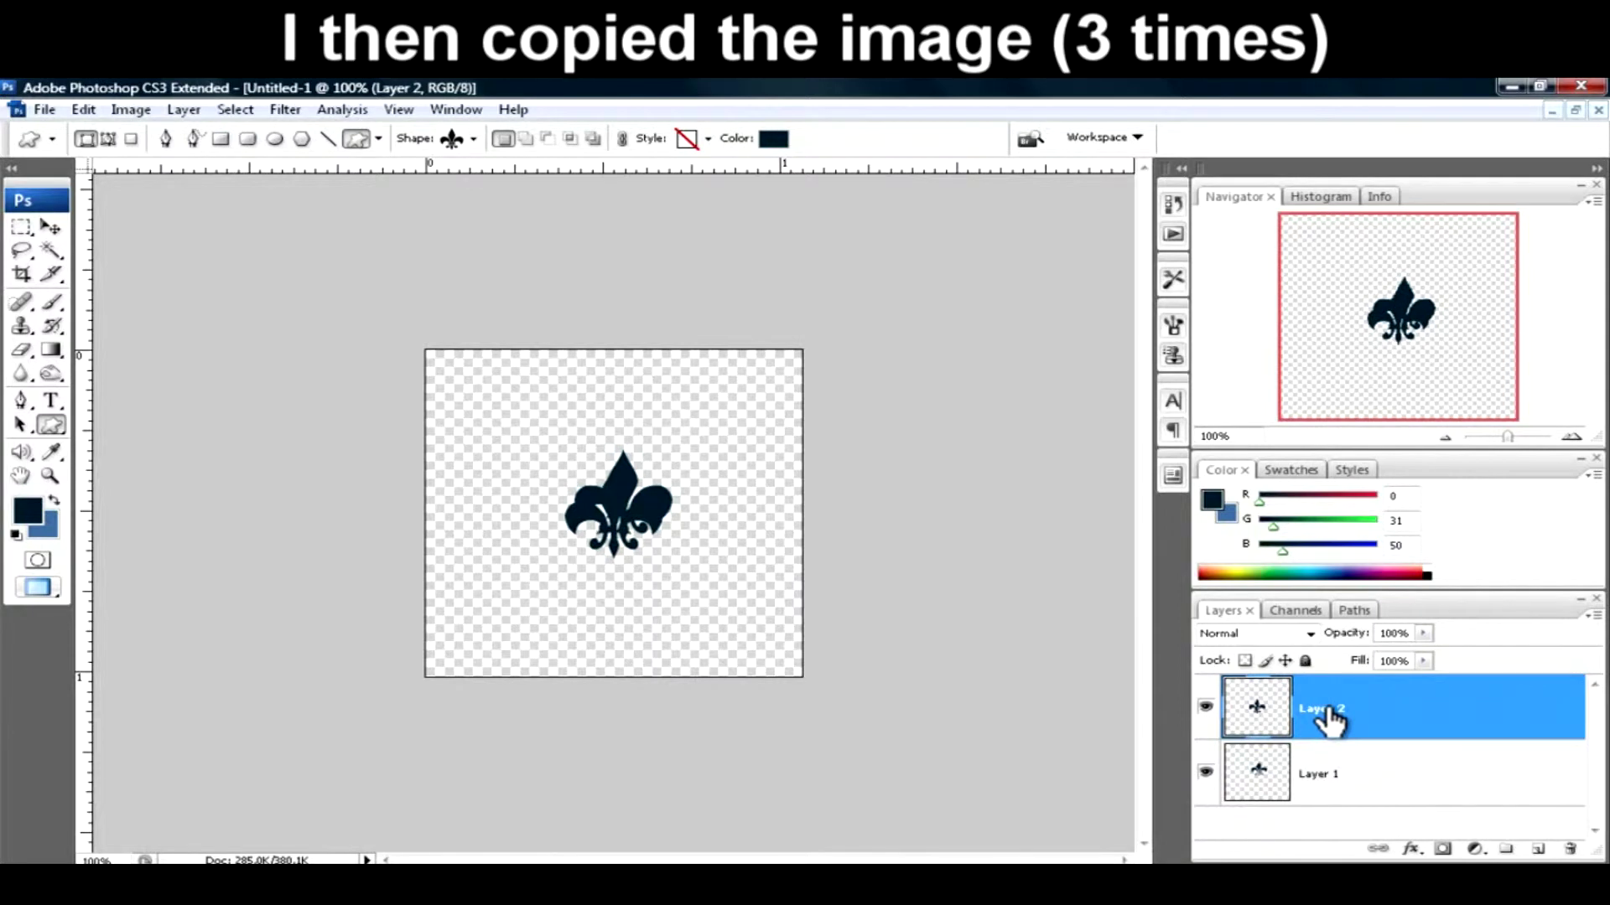
- Align the copy with the original and free-transform it with the pivot at its bottom tip
key(v)
drag(1048, 627, 1063, 625)
key(ctrl+plus)
key(ctrl+plus)
key(ctrl+plus)
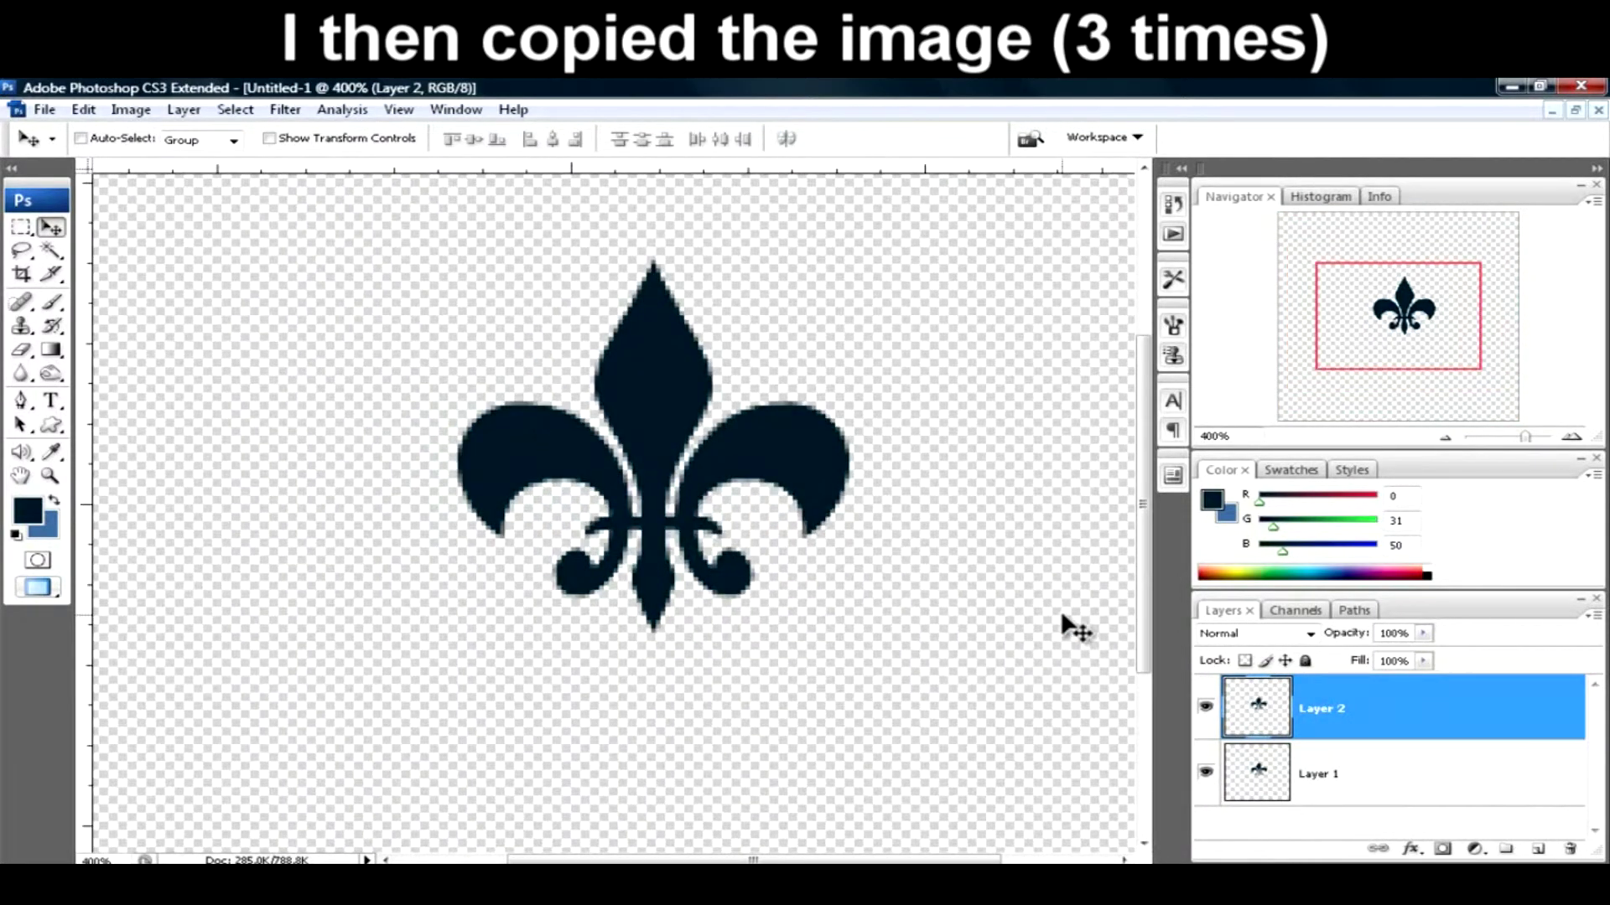
key(ctrl+t)
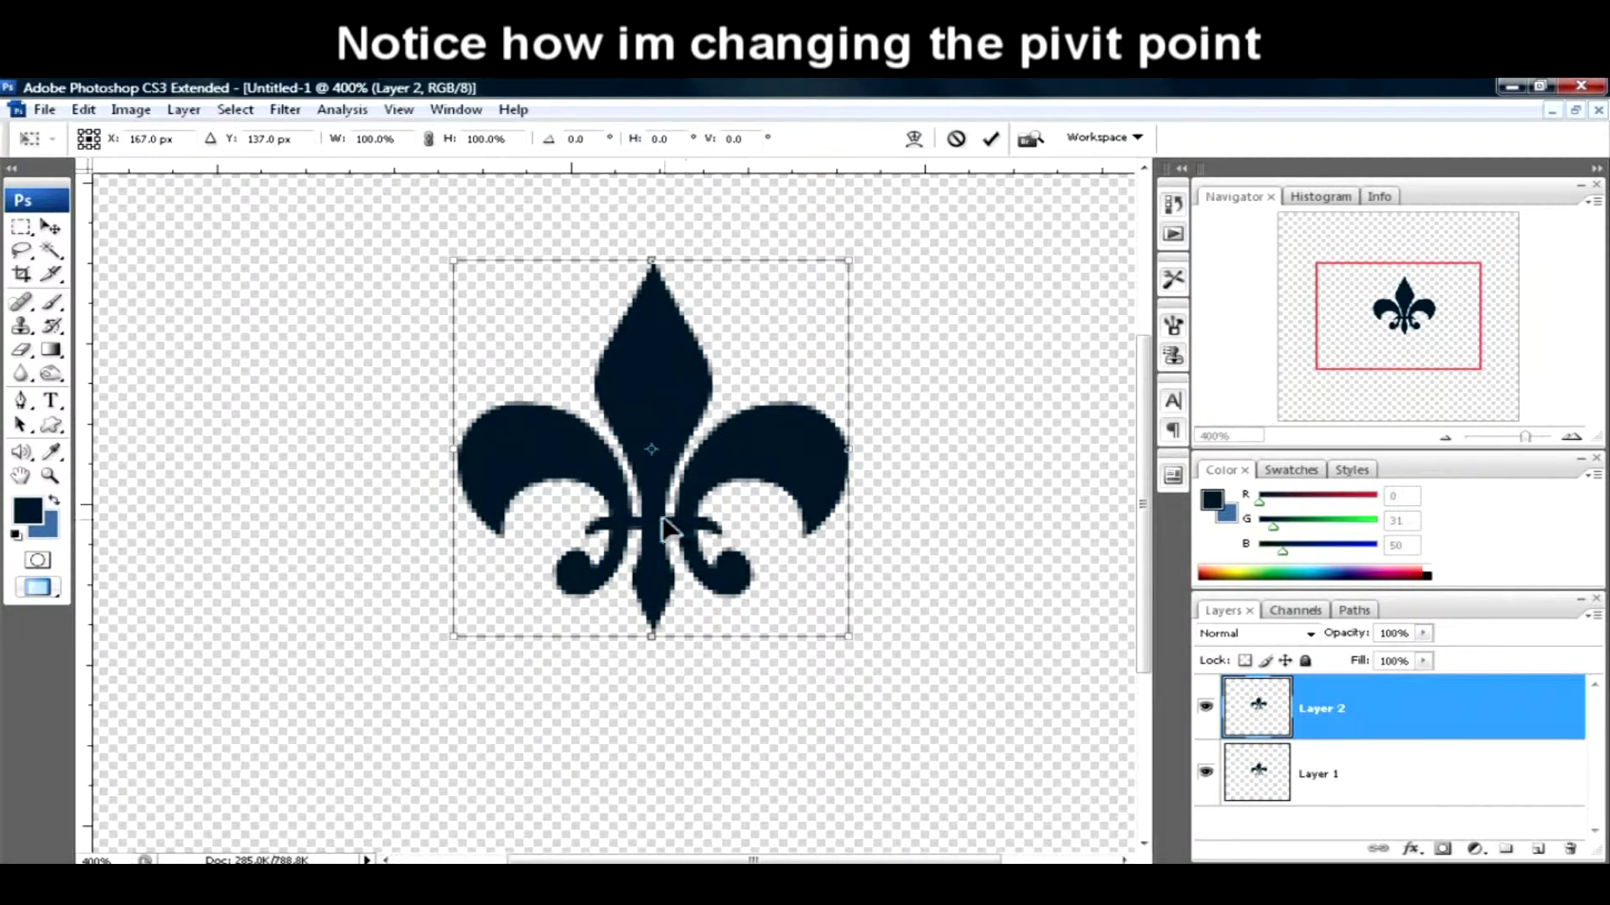
drag(652, 451, 663, 619)
key(ctrl+minus)
key(ctrl+minus)
key(ctrl+minus)
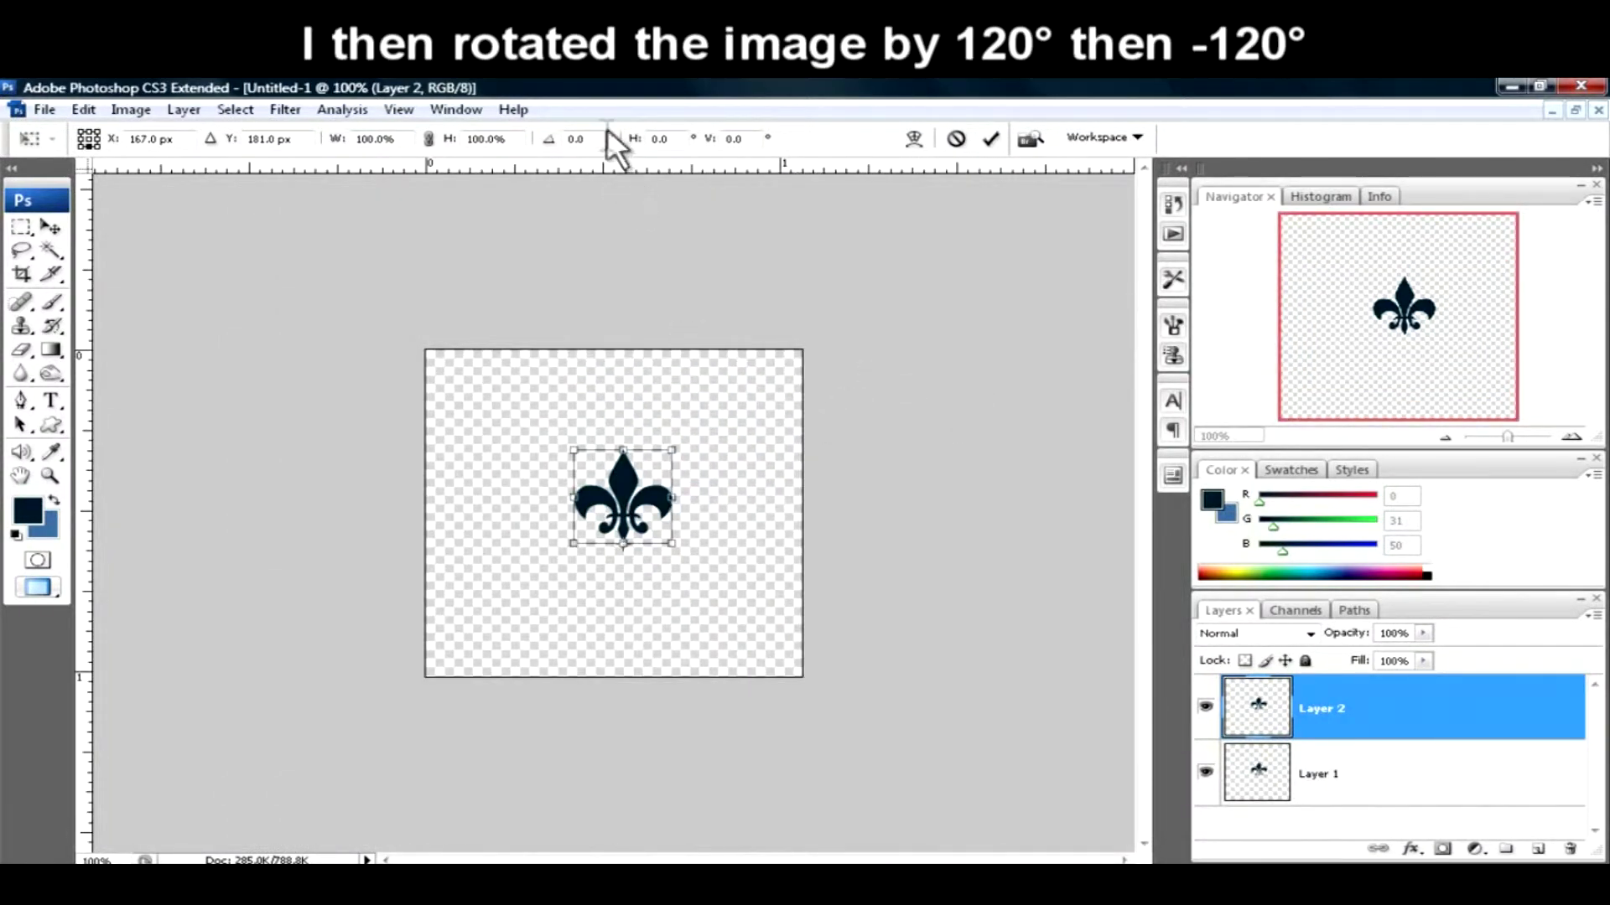
- Rotate the first fleur-de-lis copy by 120° around its bottom tip
drag(651, 295, 711, 309)
text(120)
key(Return)
key(Return)
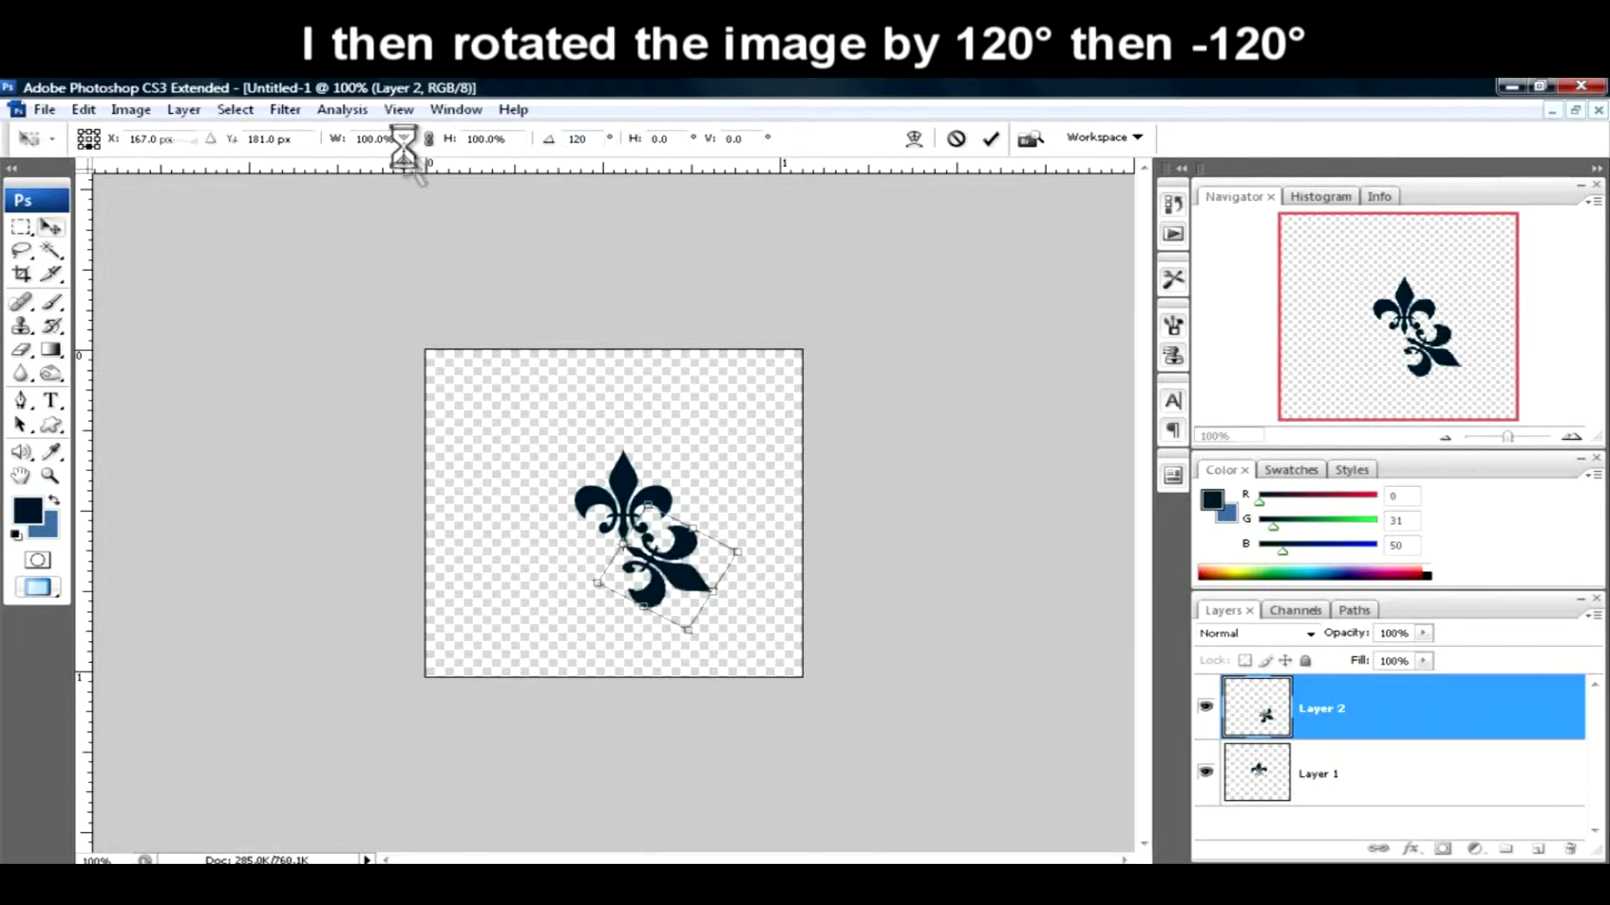
- Duplicate Layer 1 as Layer 3 and rotate it -120° around its bottom pivot
click(1321, 774)
key(ctrl+j)
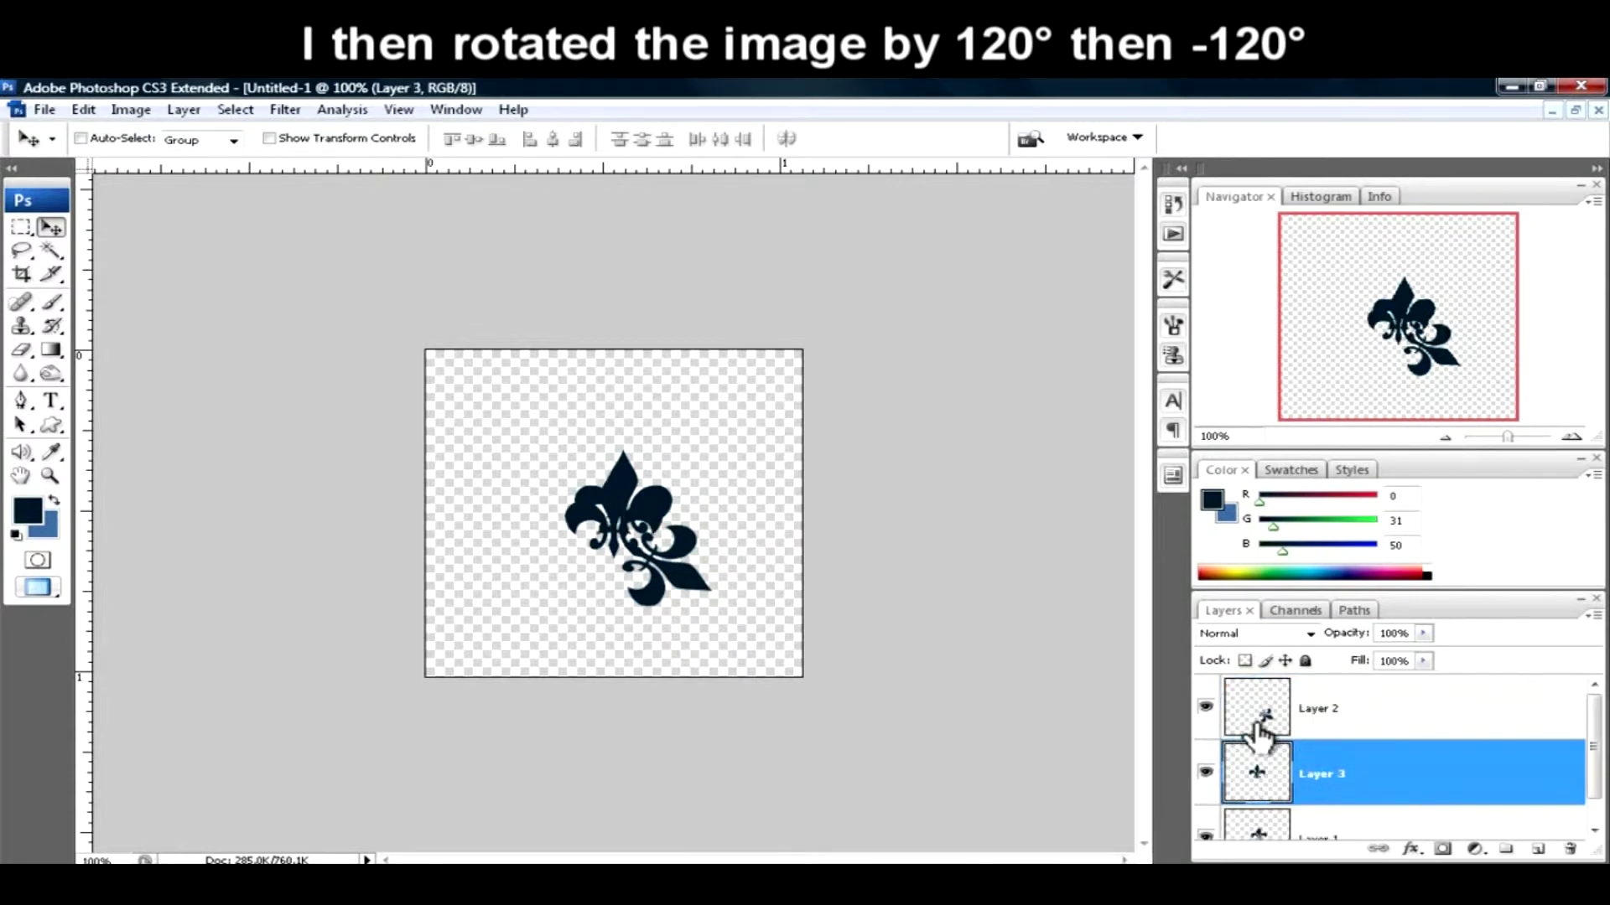
drag(1096, 673, 1112, 662)
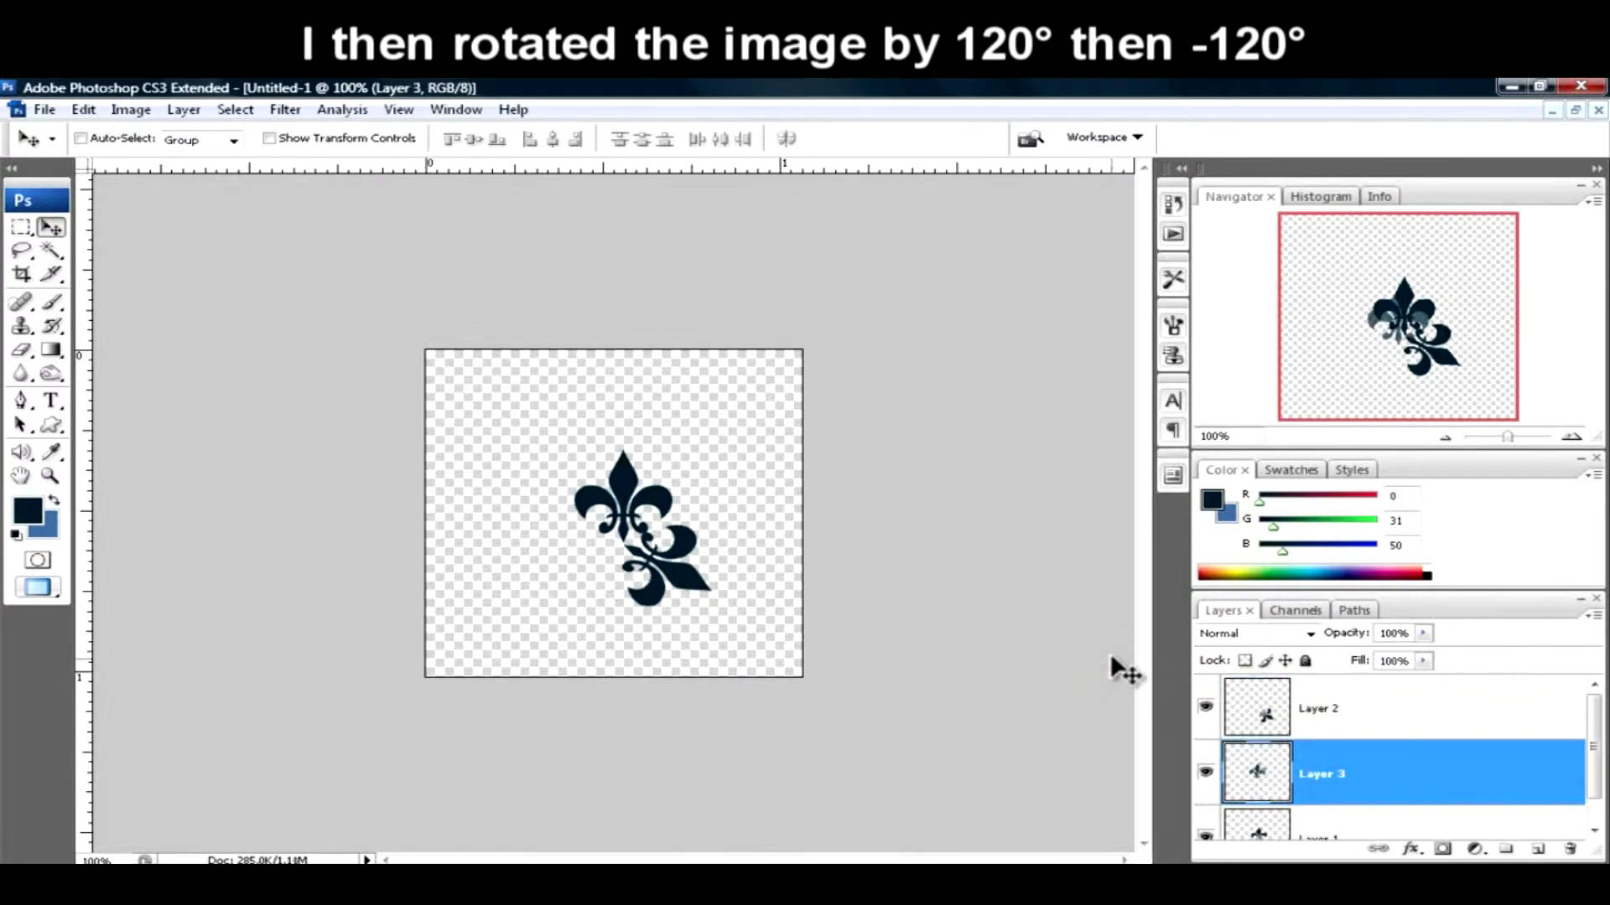
key(ctrl+t)
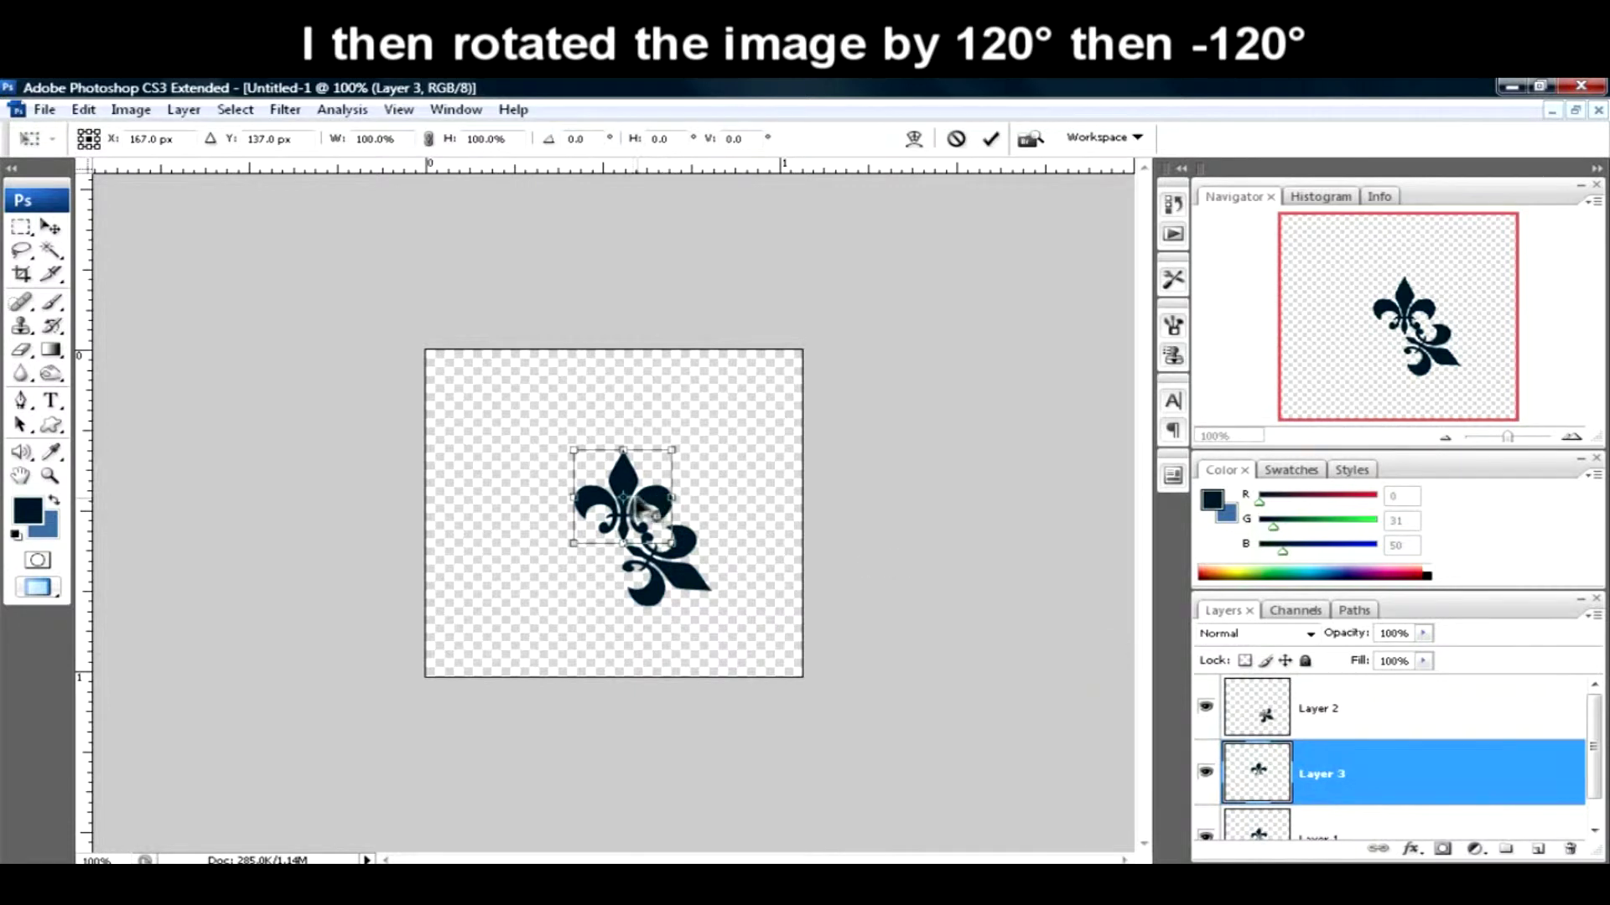
drag(626, 499, 627, 547)
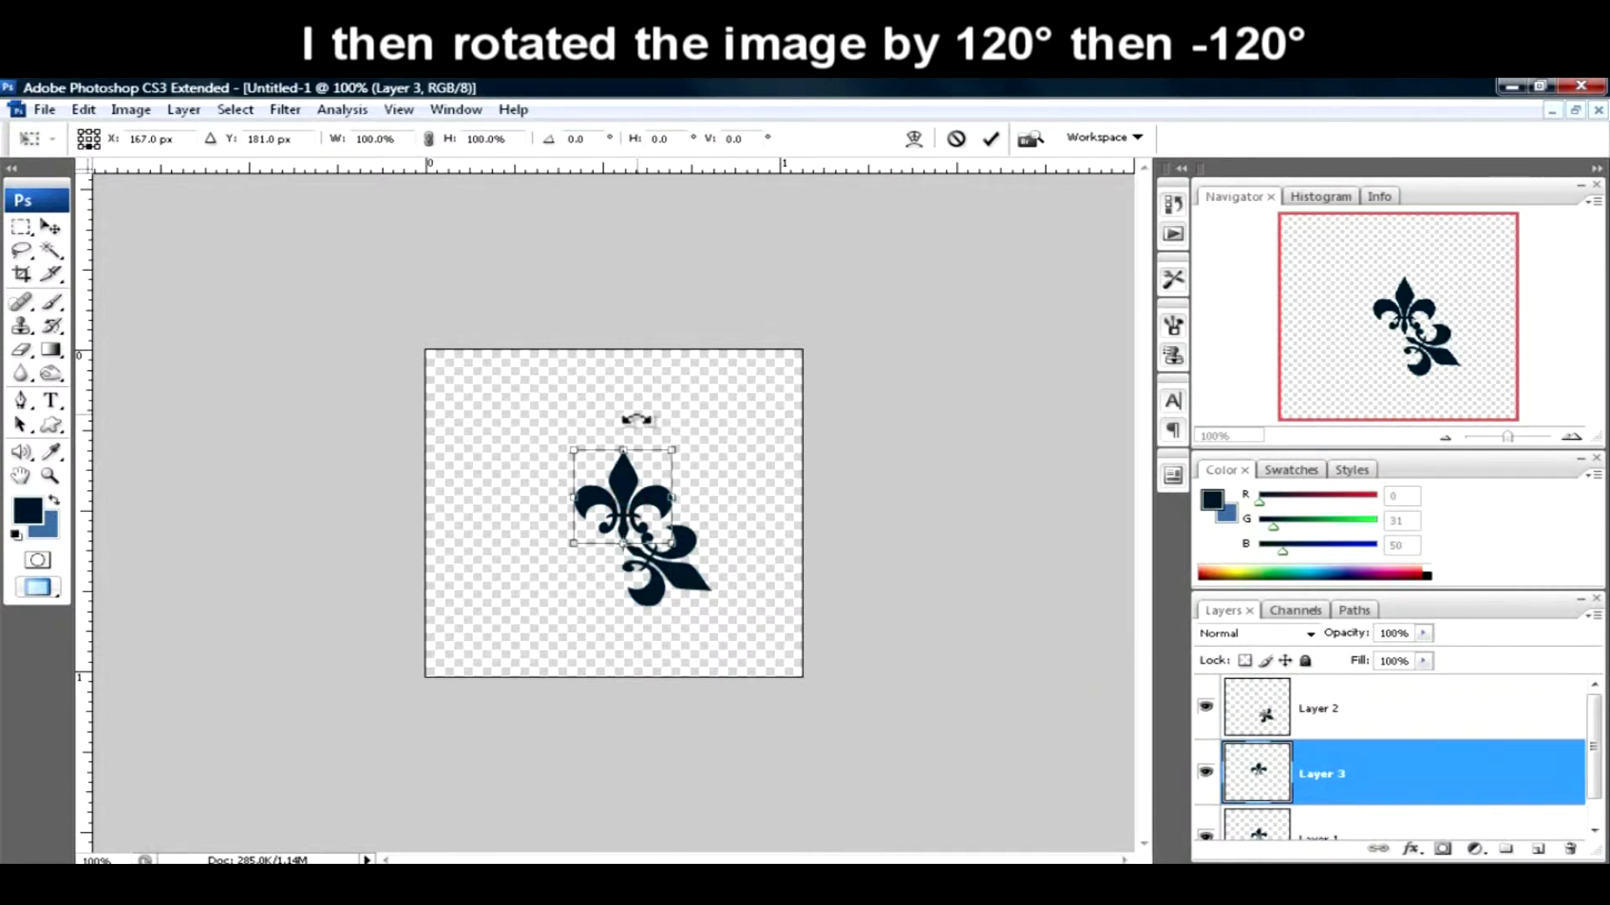
double_click(595, 139)
text(240)
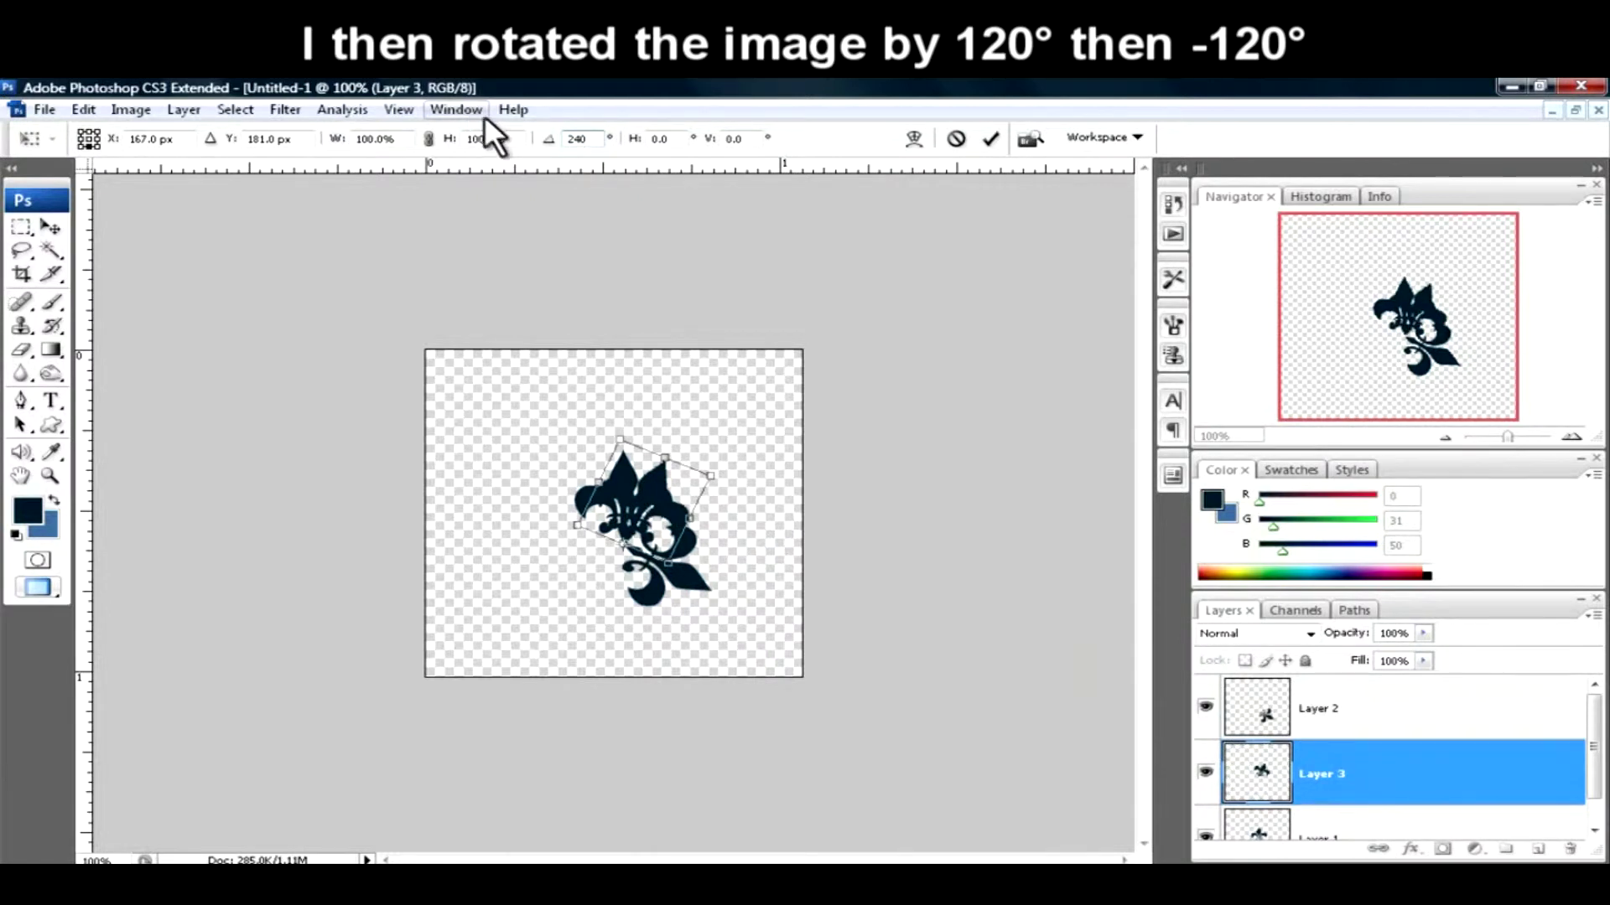
text(-120)
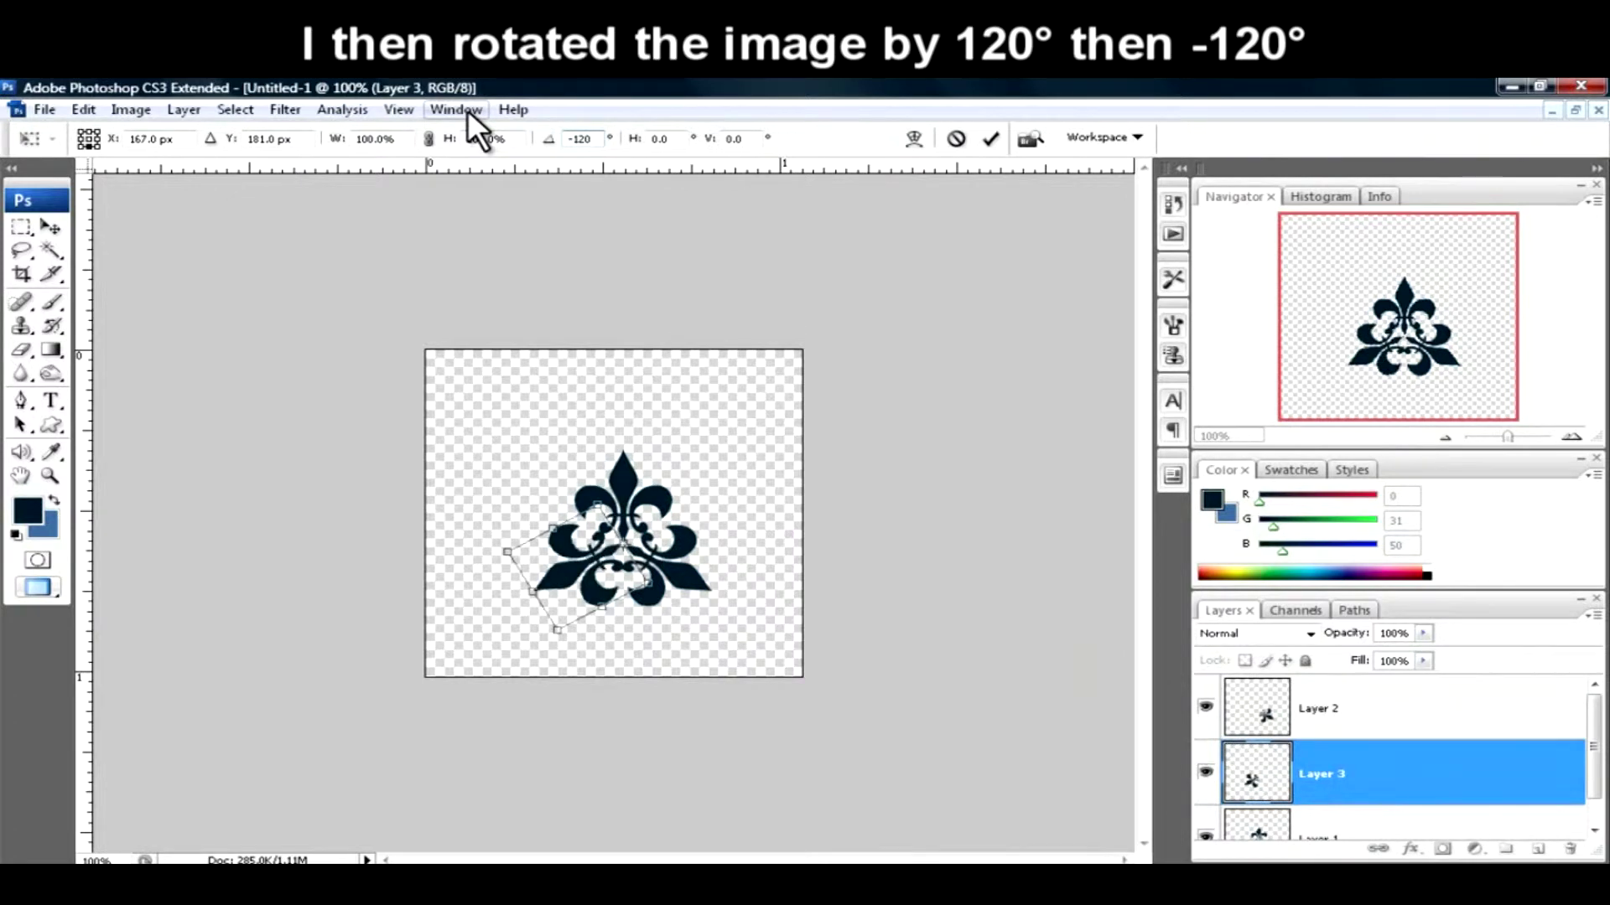
key(Return)
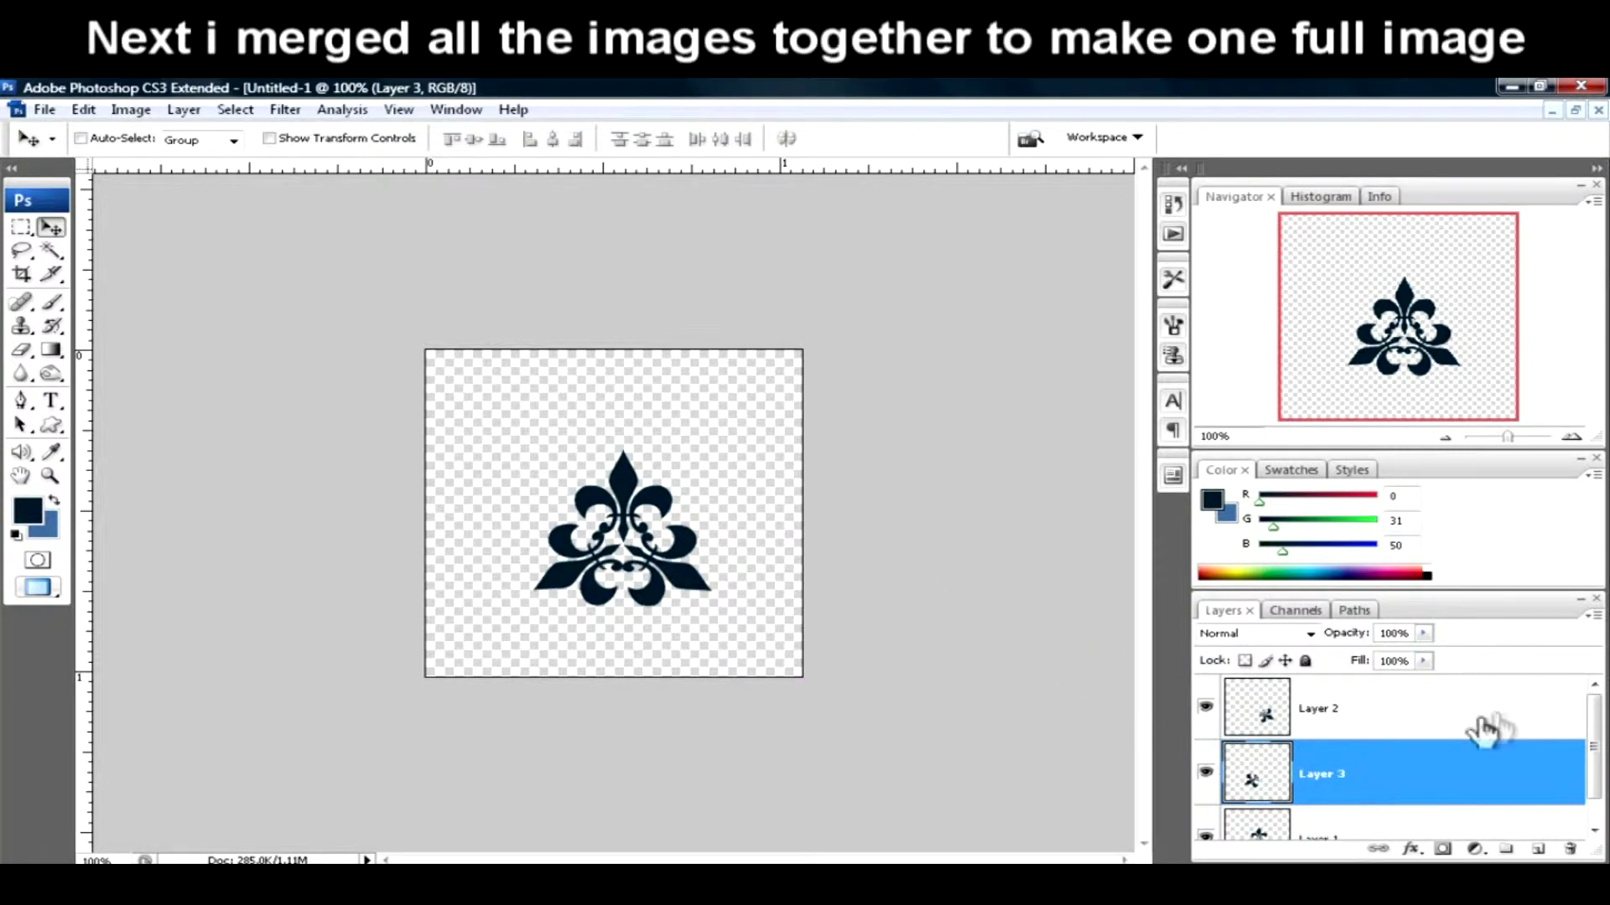
- Merge the three rotated fleur-de-lis layers into one emblem layer, with a new empty layer below
click(1482, 706)
scroll(1597, 747, down, 2)
shift+click(1392, 813)
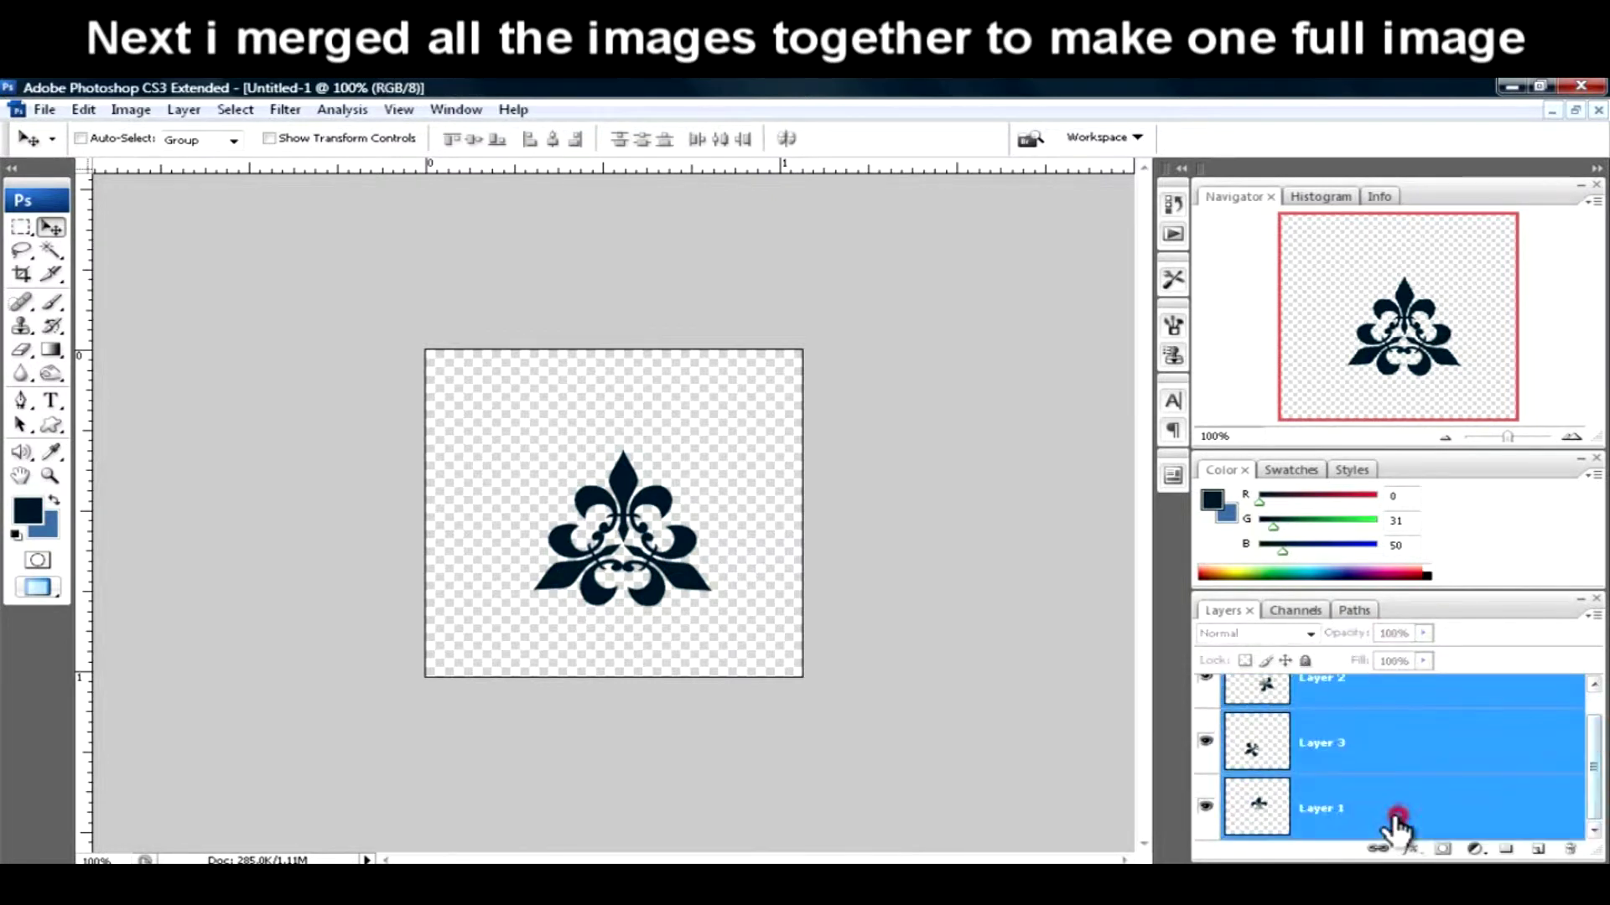
key(ctrl+e)
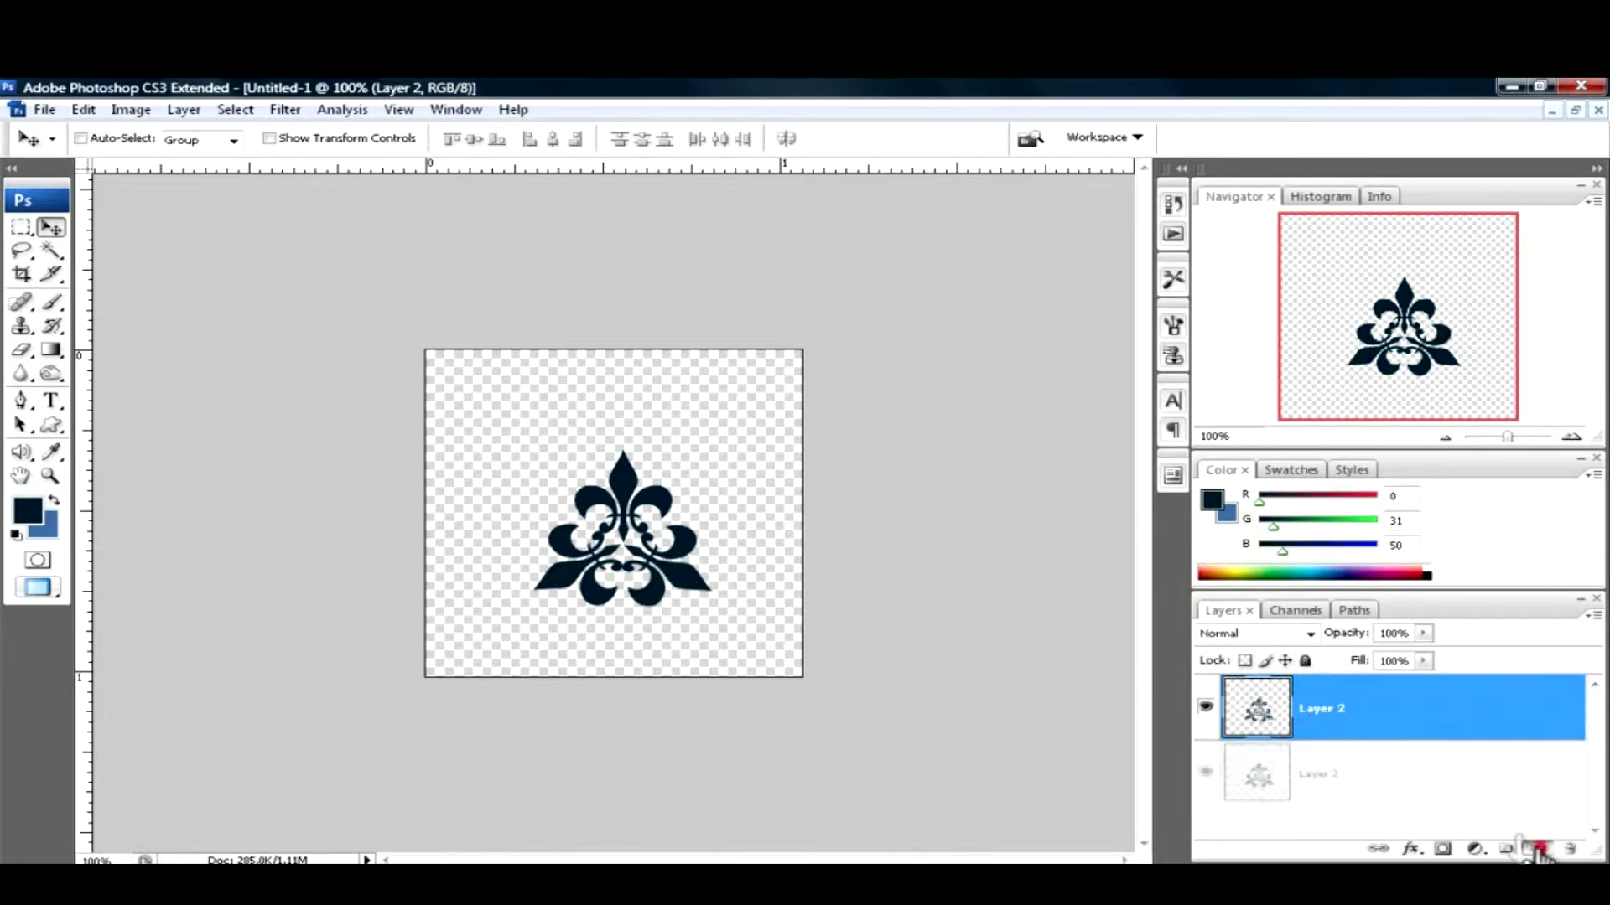
click(1538, 849)
drag(1316, 734, 1316, 809)
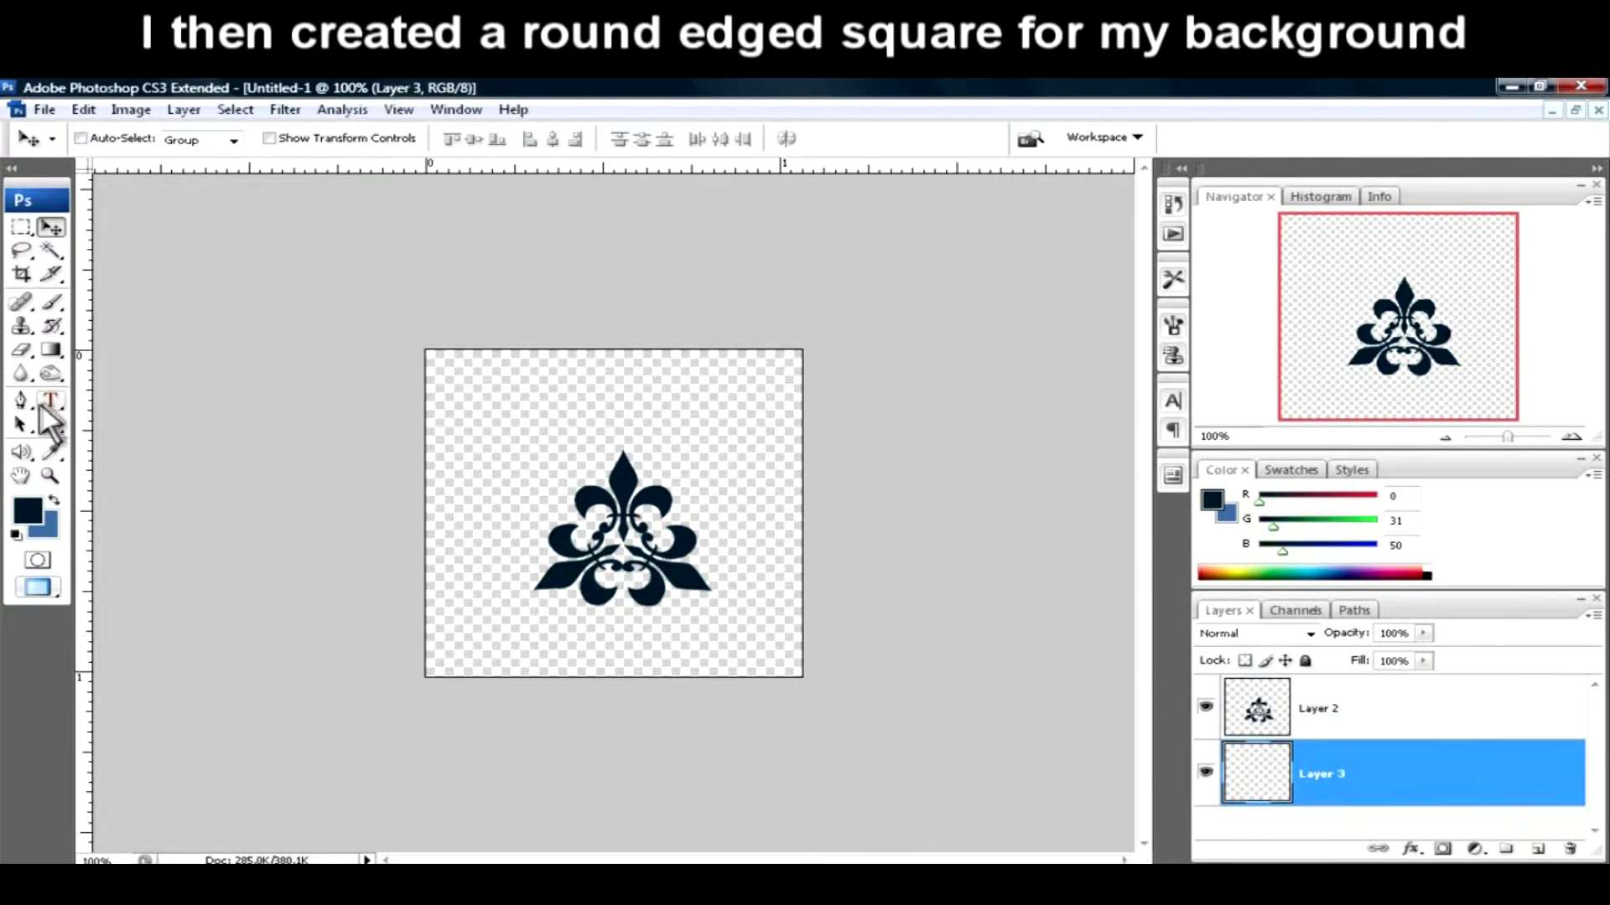
- Draw a navy 10 px rounded square around the emblem, nudge it up, and add an empty layer
drag(52, 425, 211, 435)
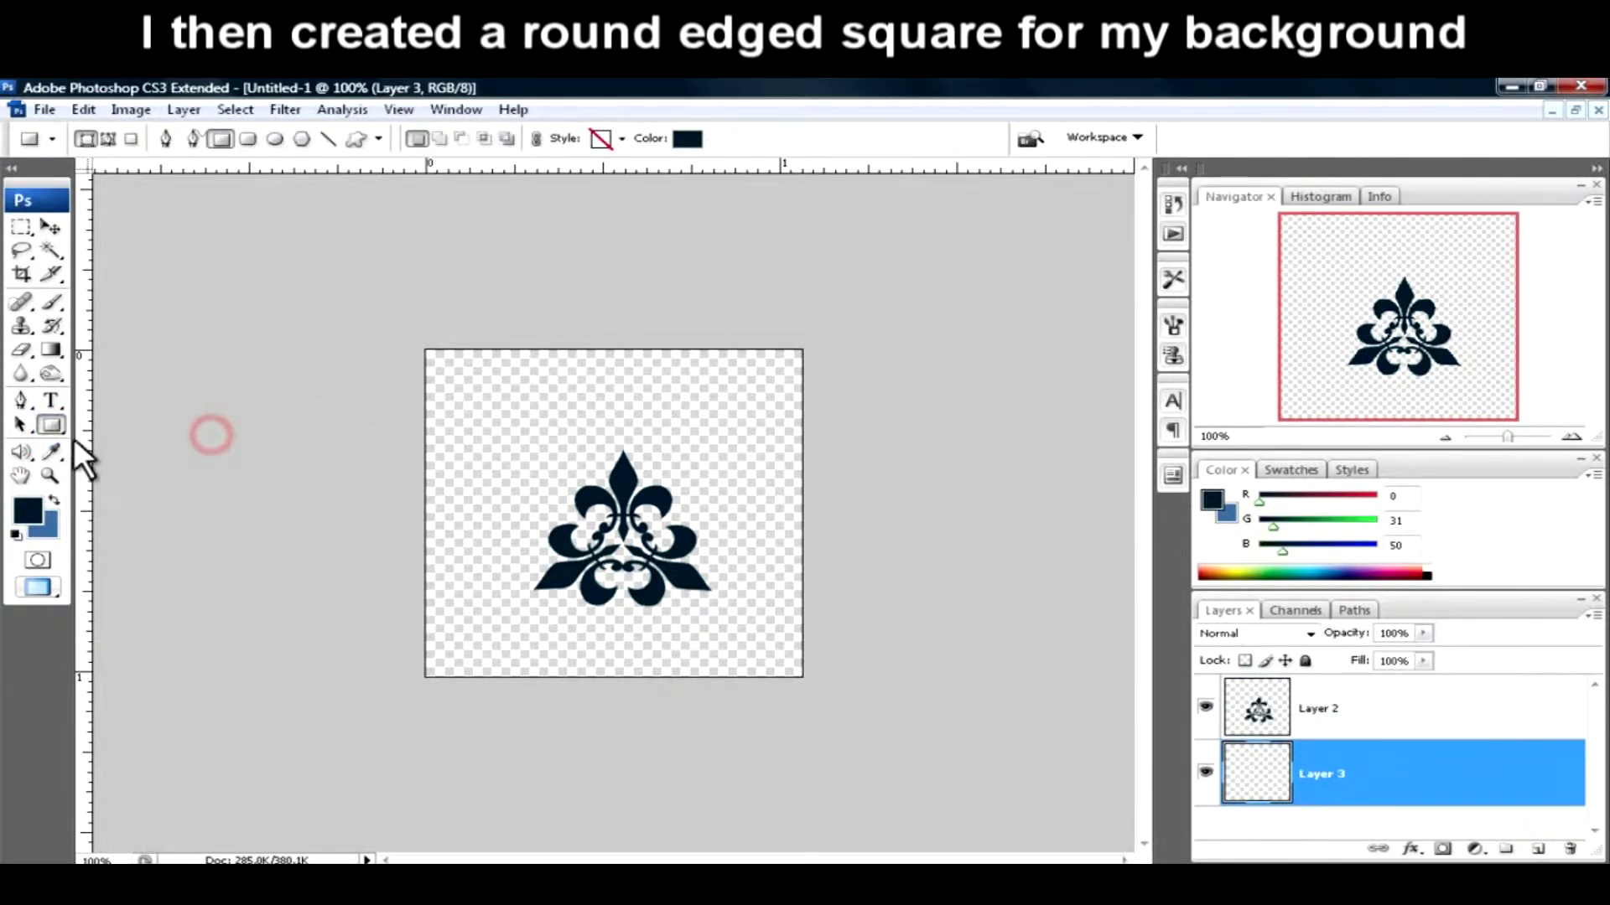
drag(55, 429, 95, 454)
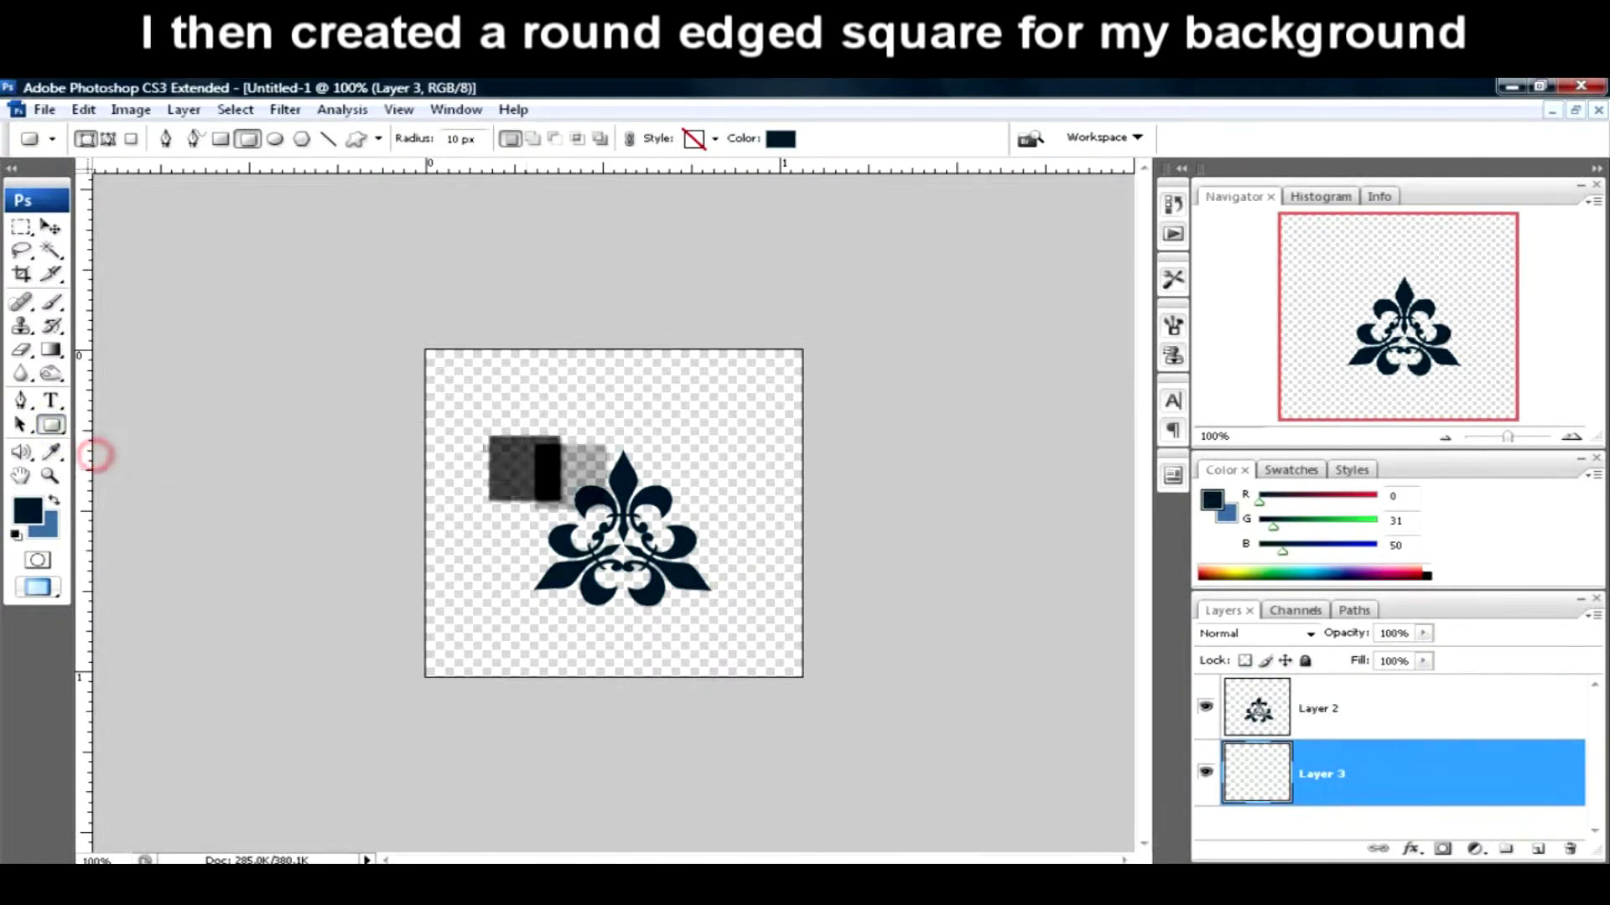
drag(509, 442, 736, 650)
key(v)
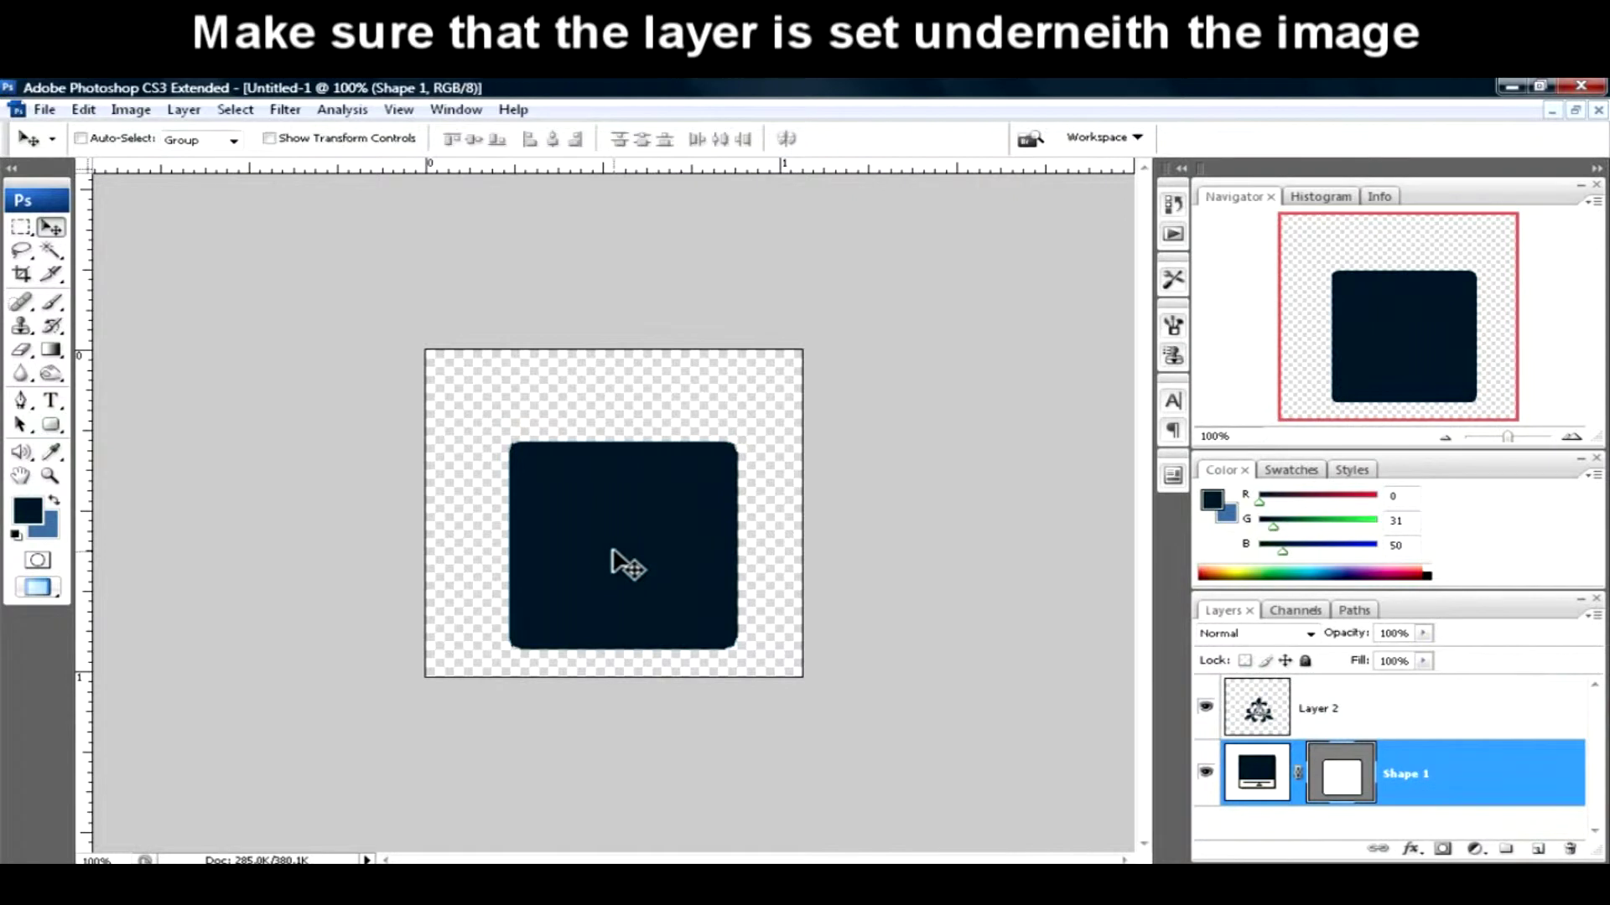
key(Up)
key(Up)
key(Up)
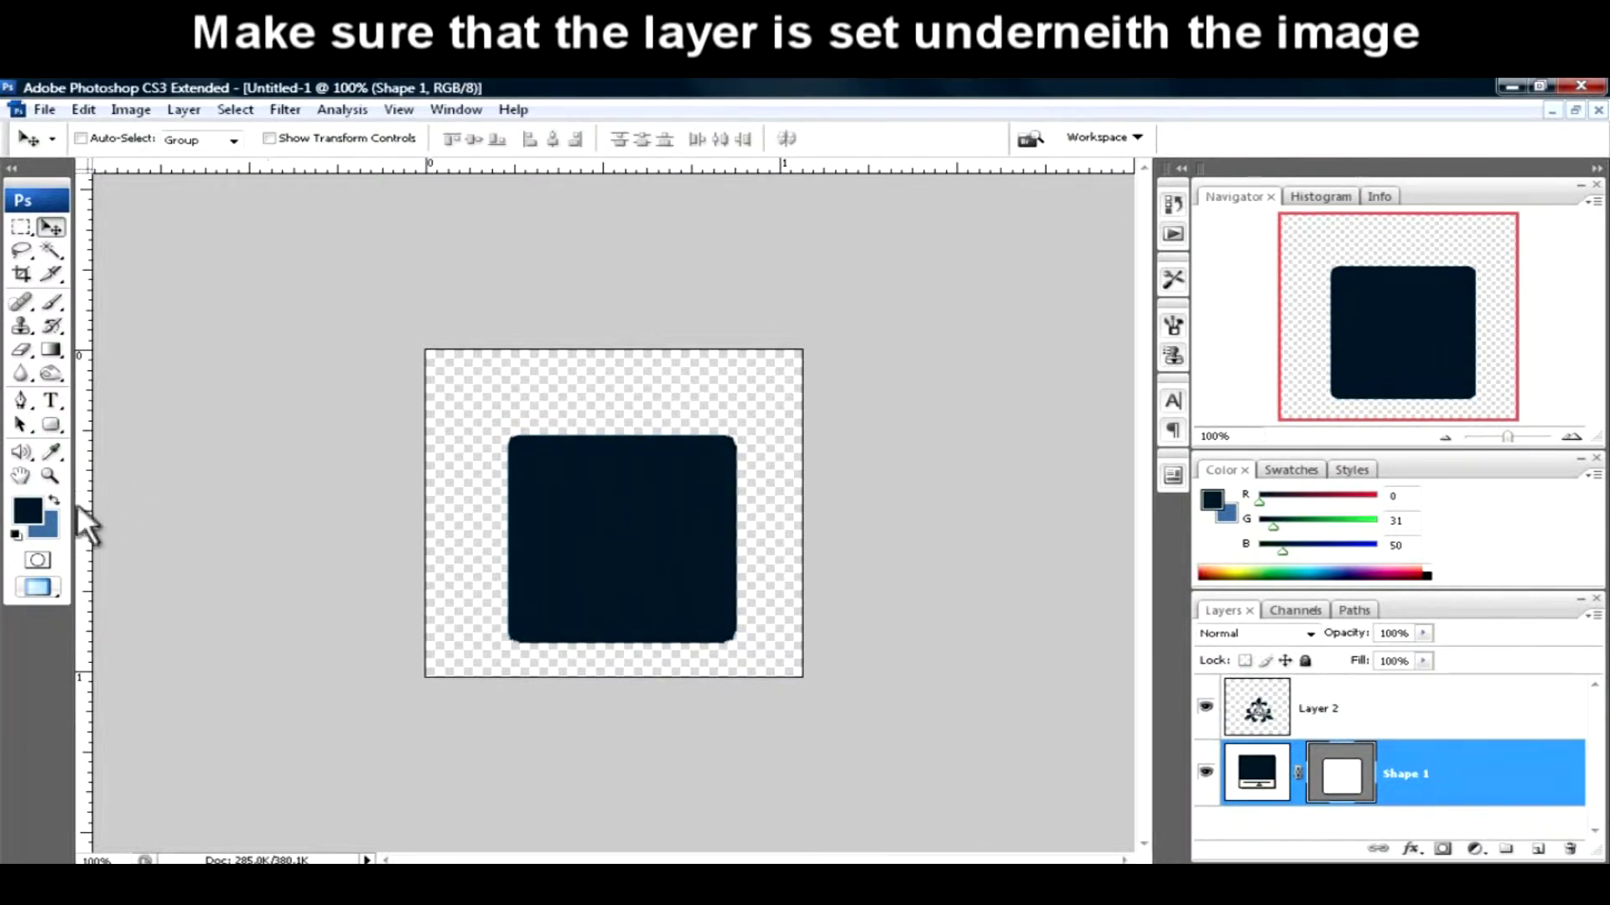
click(1545, 849)
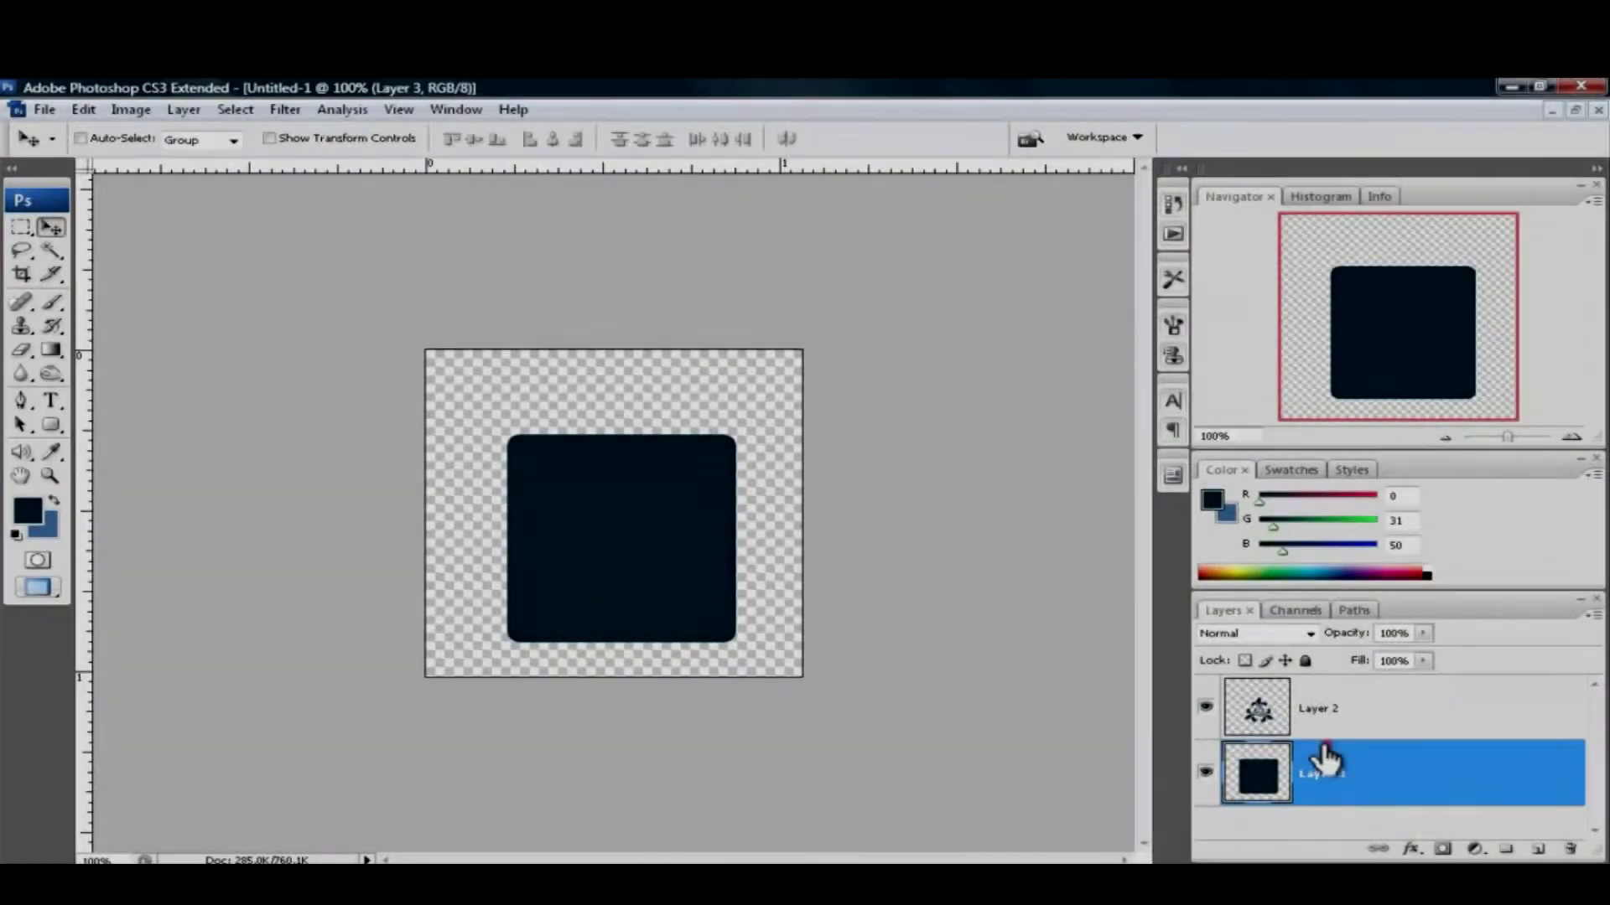
- Raise Layer 2's Lightness to +44 for a pale grey-blue emblem, then select Layer 3
click(1331, 704)
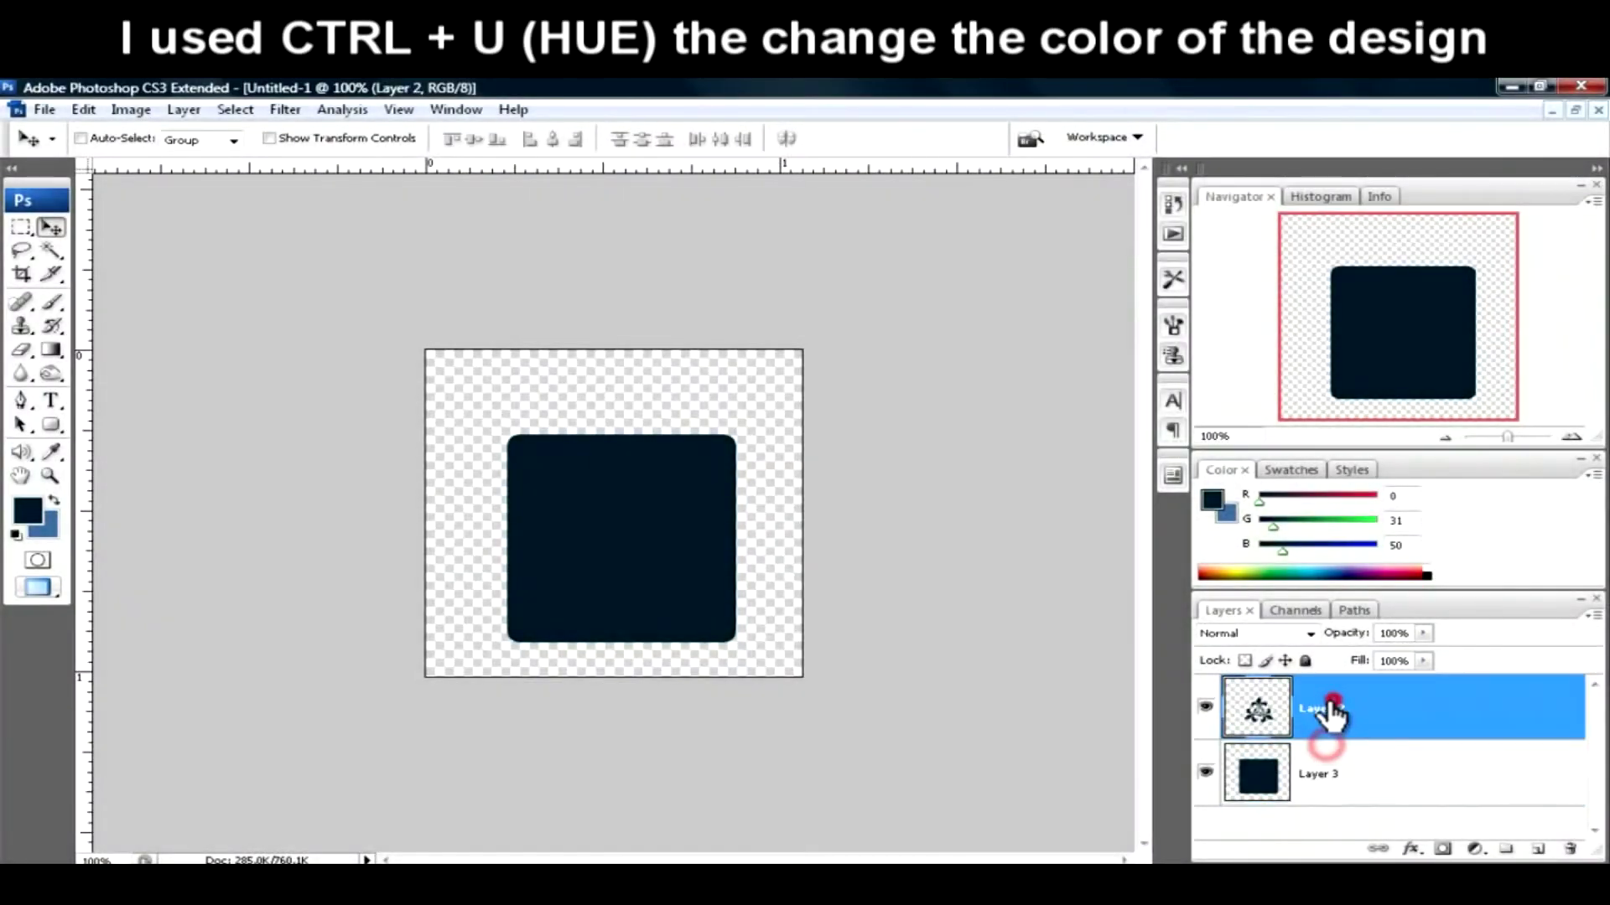
key(ctrl+u)
mouse_move(1280, 336)
mouse_down()
mouse_move(1411, 347)
mouse_move(1335, 347)
mouse_up()
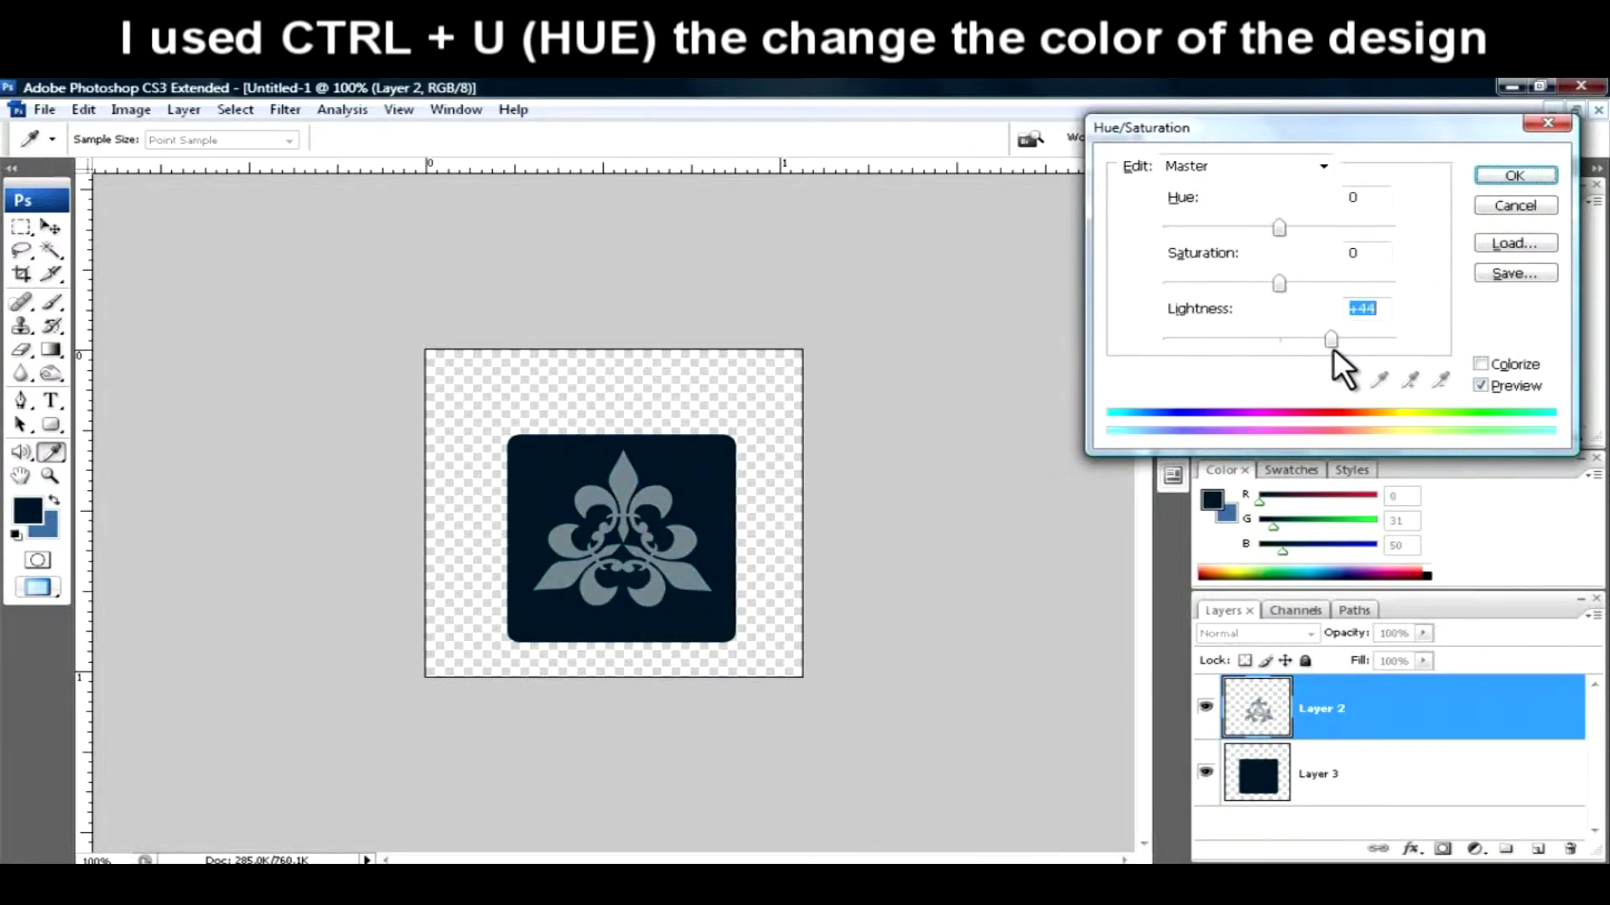
key(Return)
key(v)
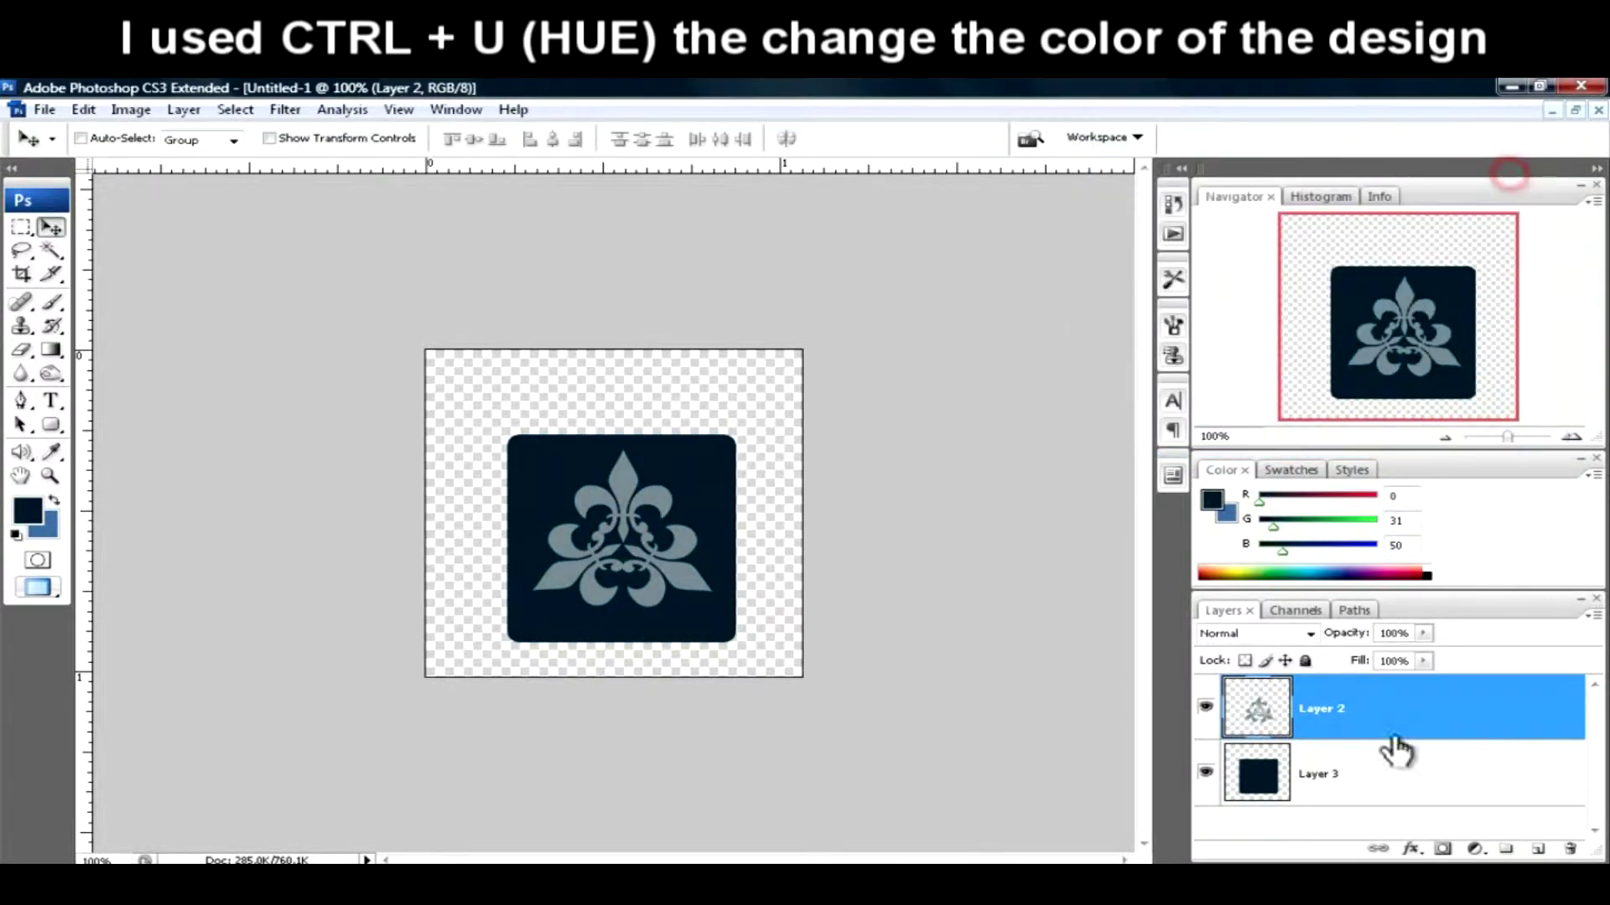
click(1291, 766)
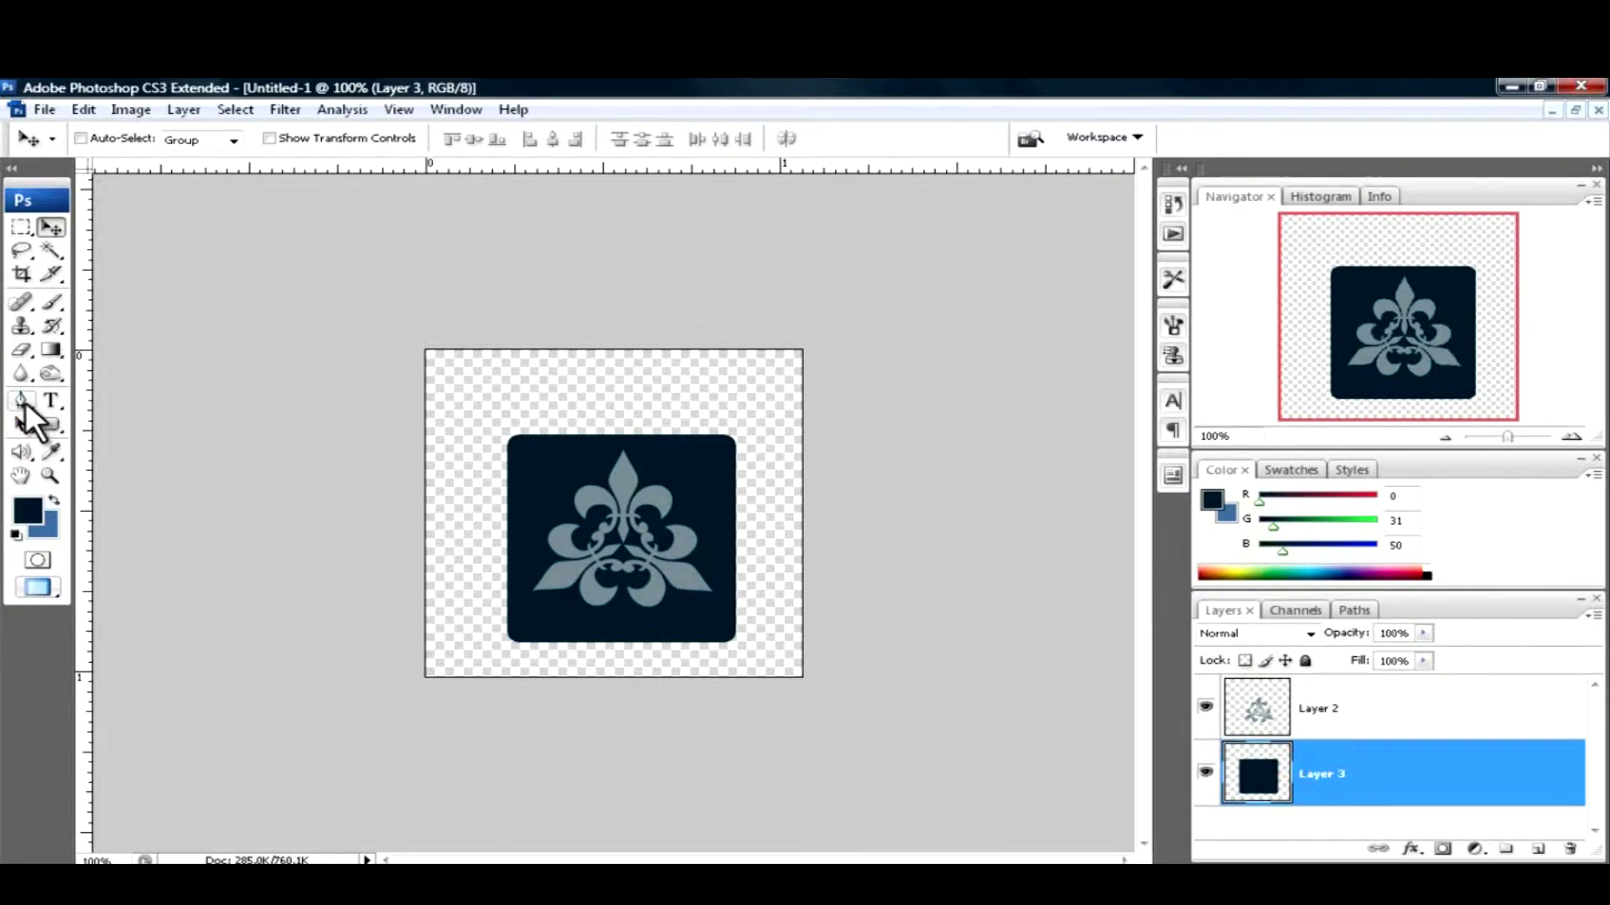
click(22, 400)
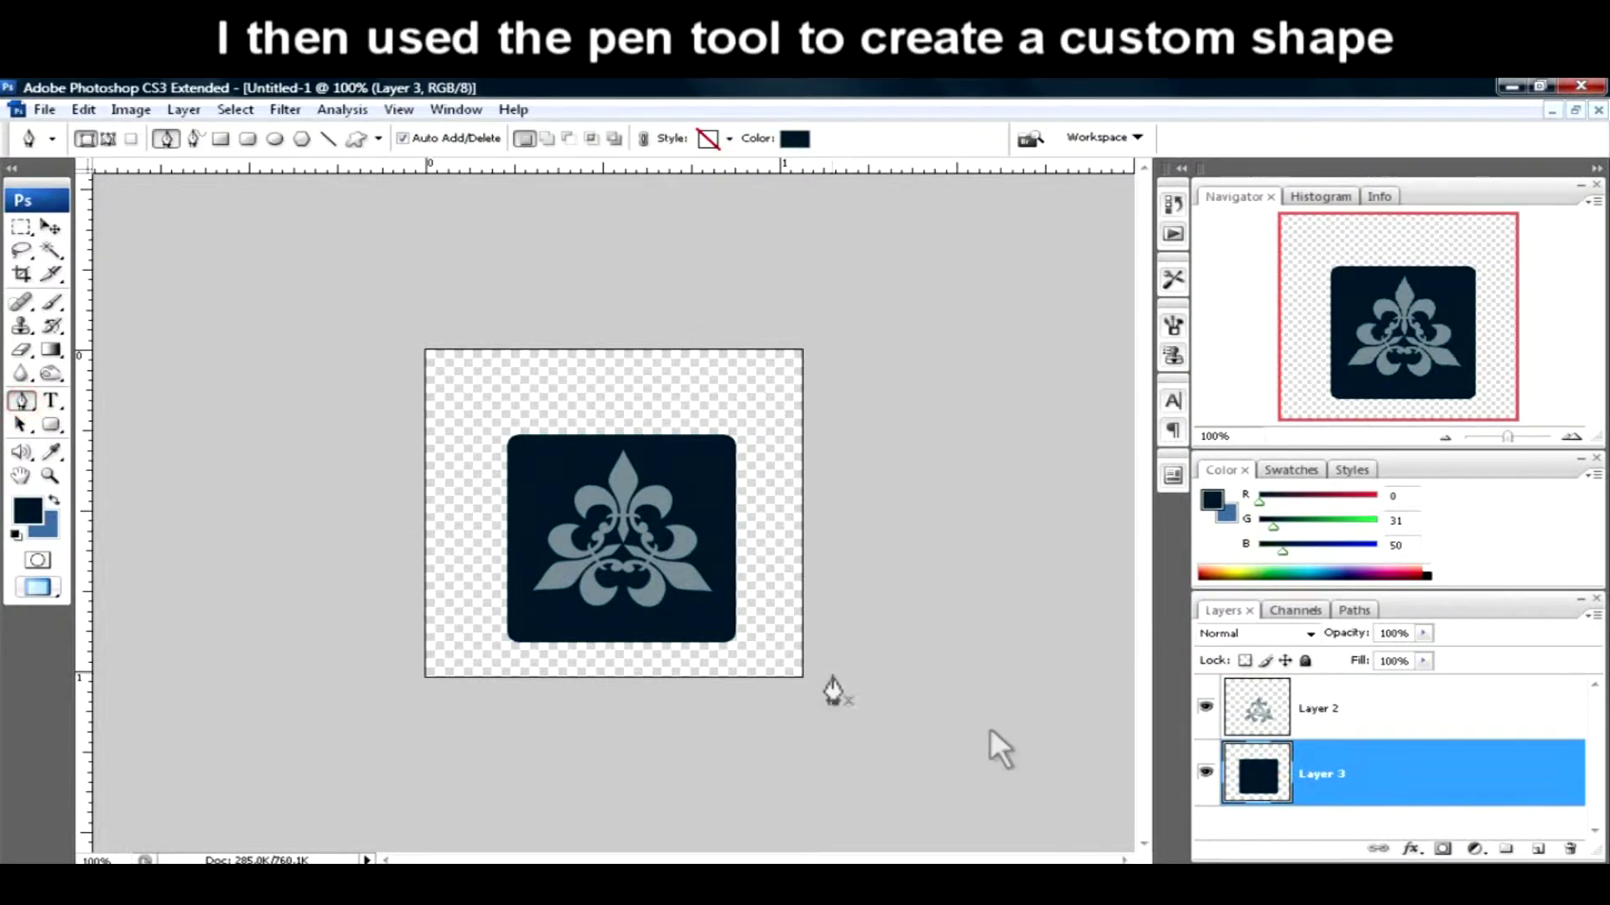
- Draw a curved wave path across the square, trying then undoing a stretch of the layer
click(1539, 848)
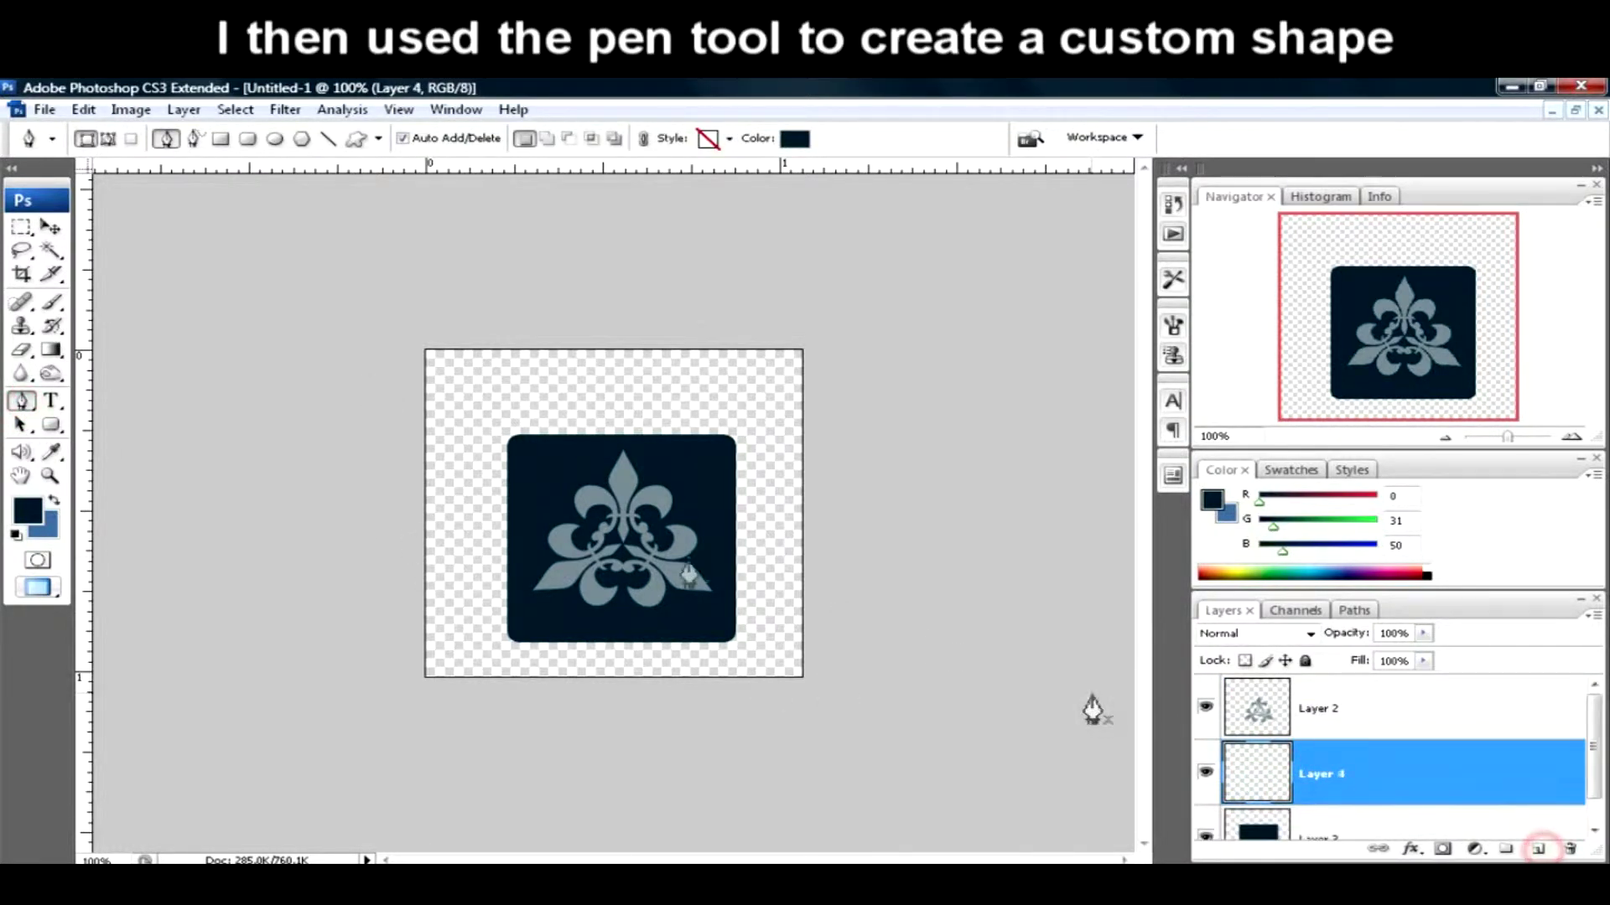
mouse_move(396, 461)
mouse_down()
mouse_move(437, 489)
mouse_move(548, 507)
mouse_up()
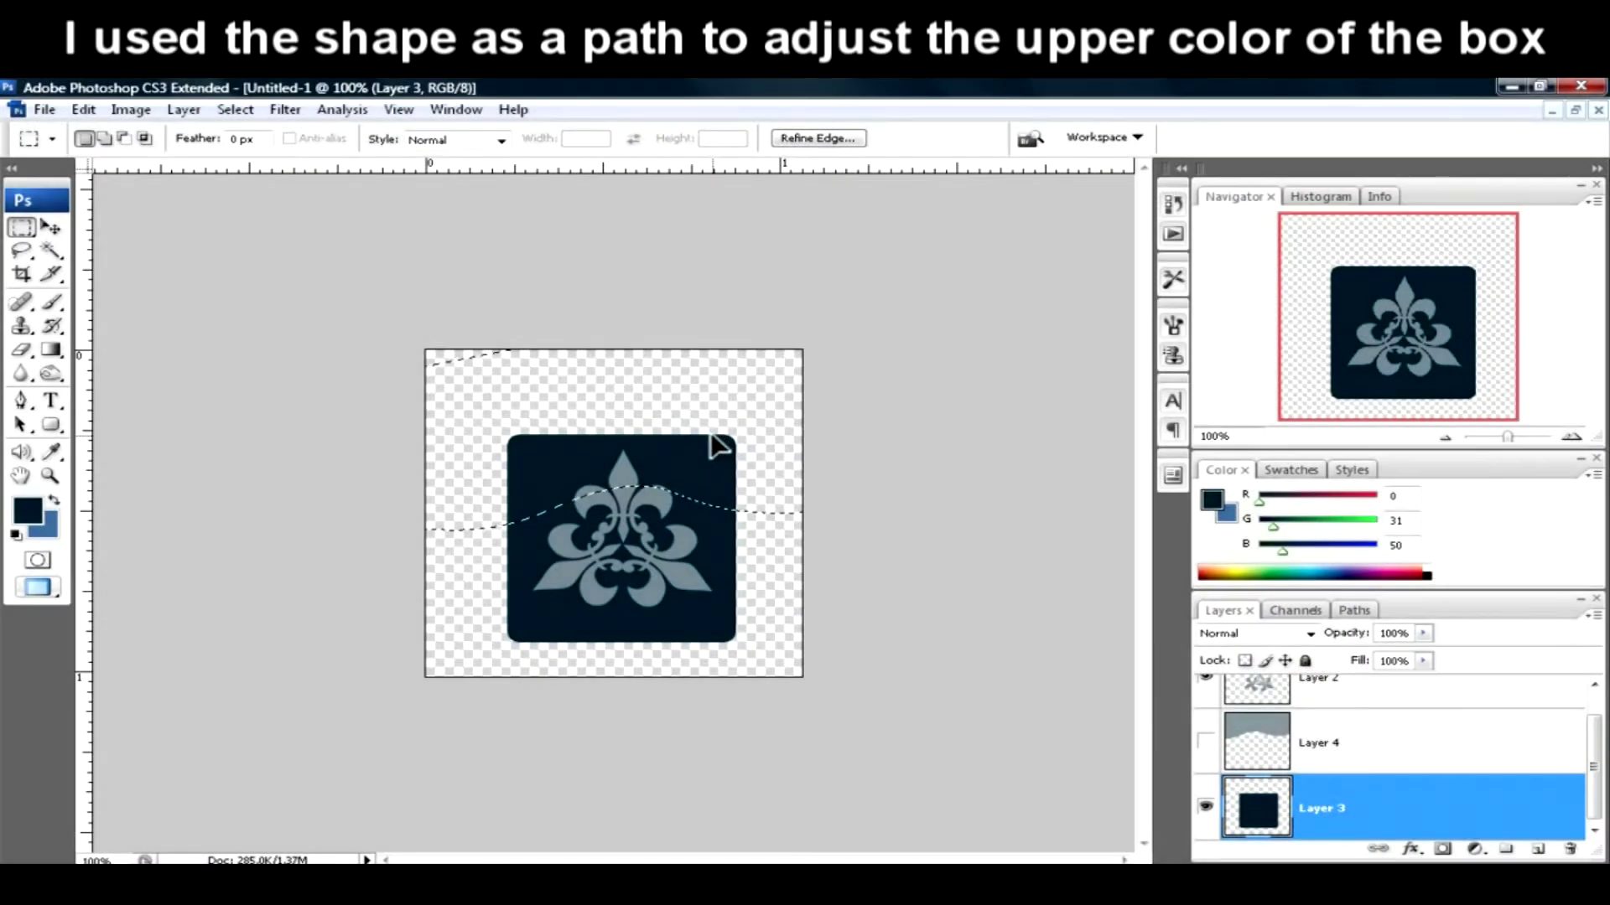
key(ctrl+t)
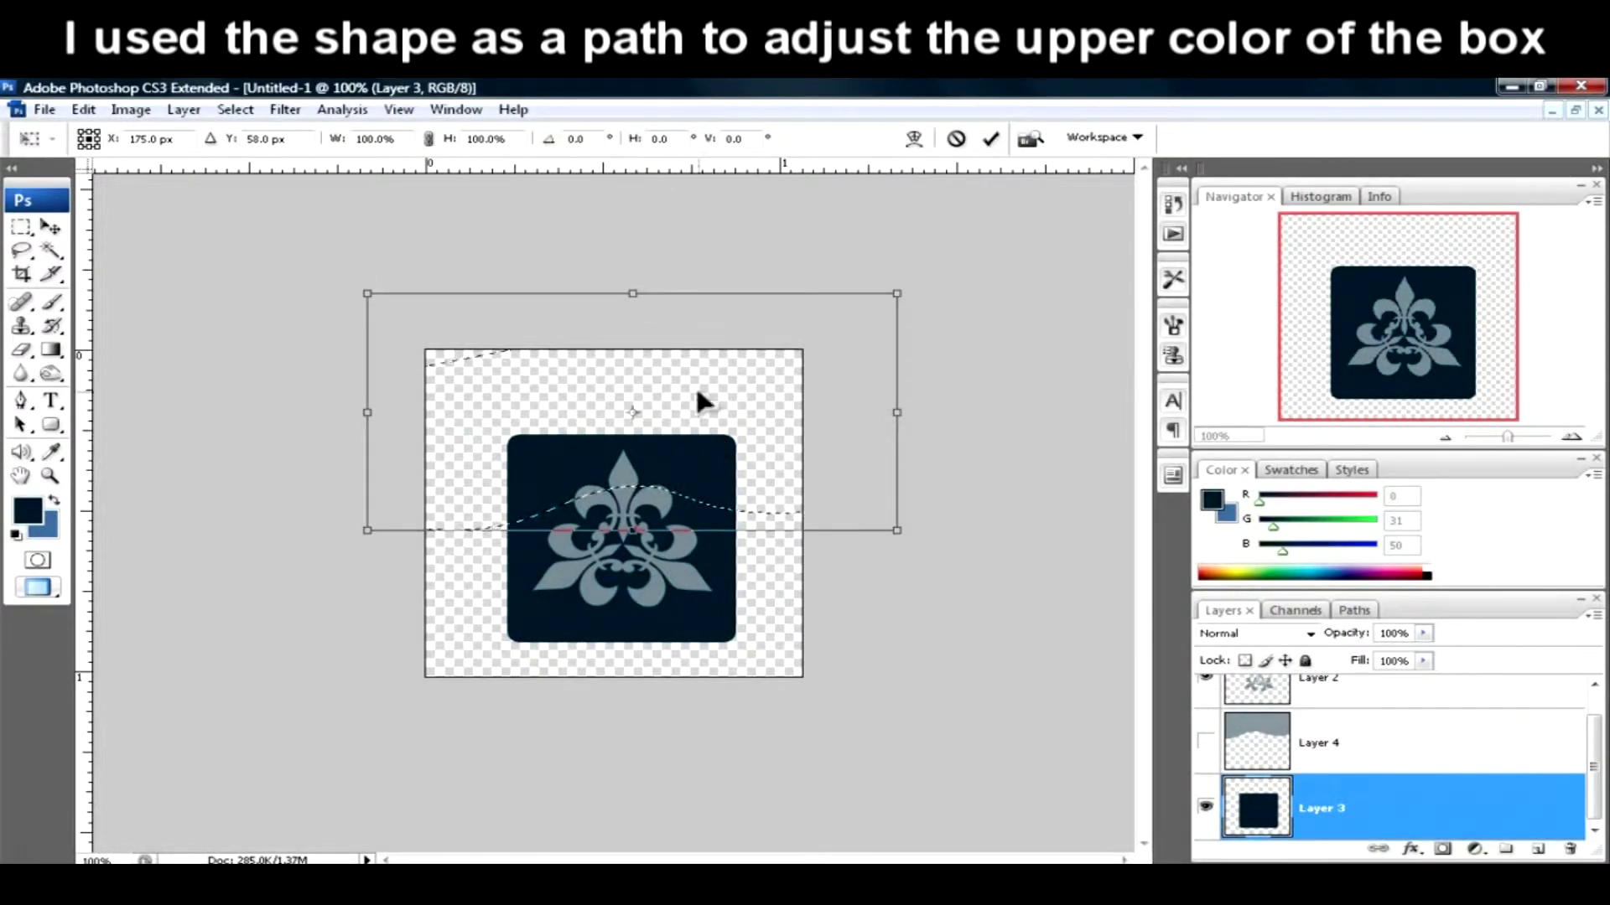
mouse_move(634, 295)
mouse_down()
mouse_move(632, 327)
mouse_move(663, 176)
mouse_up()
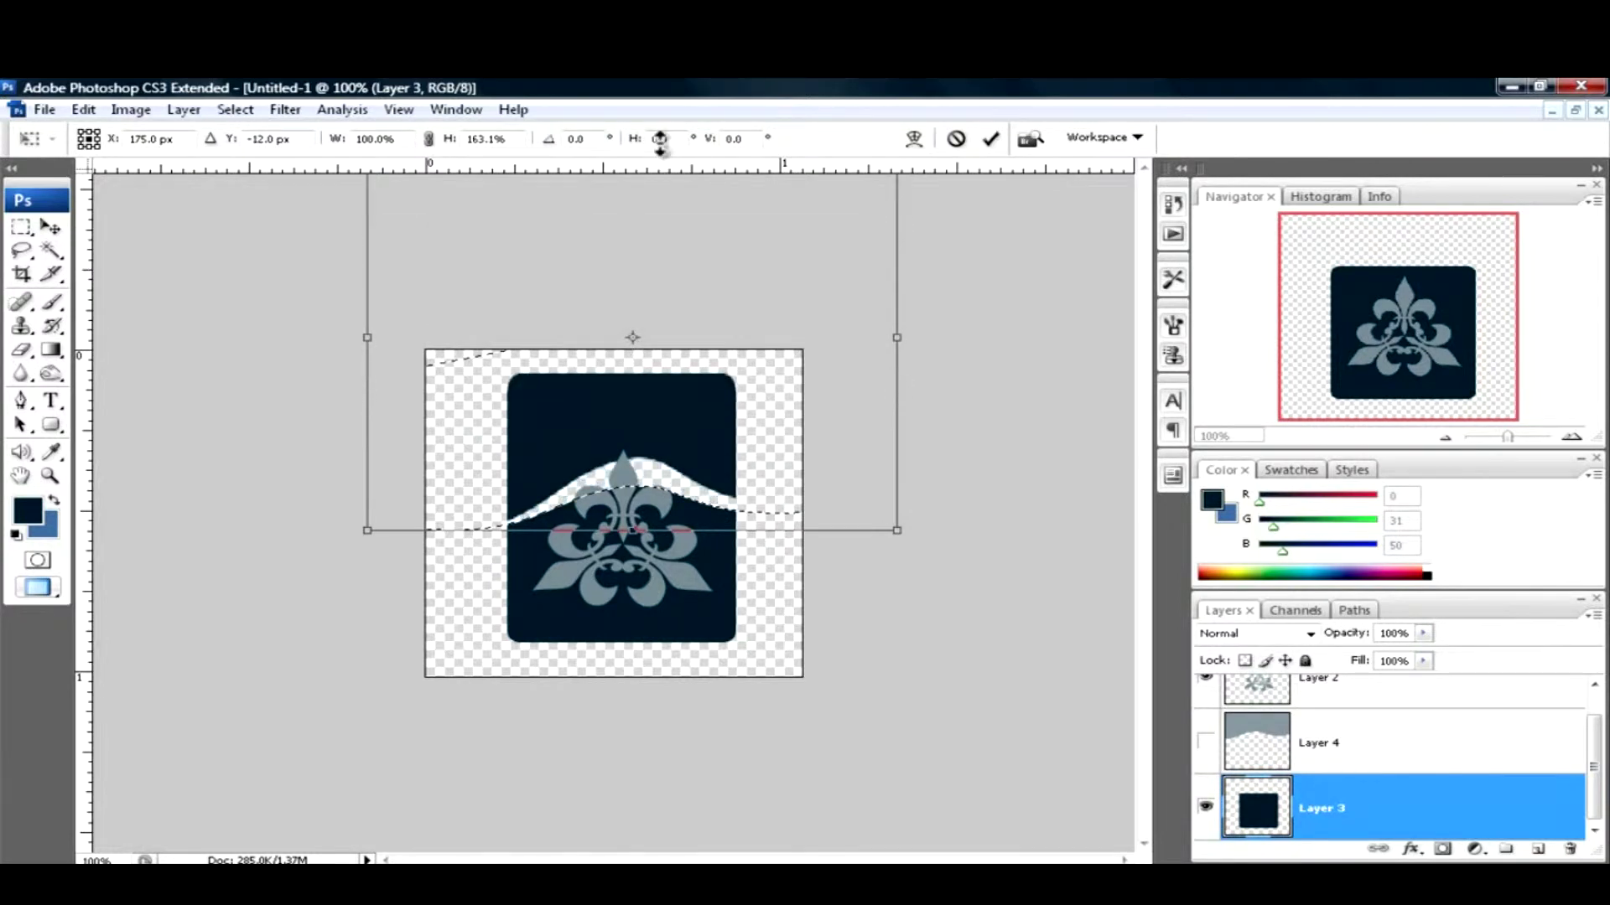
key(Return)
key(ctrl+z)
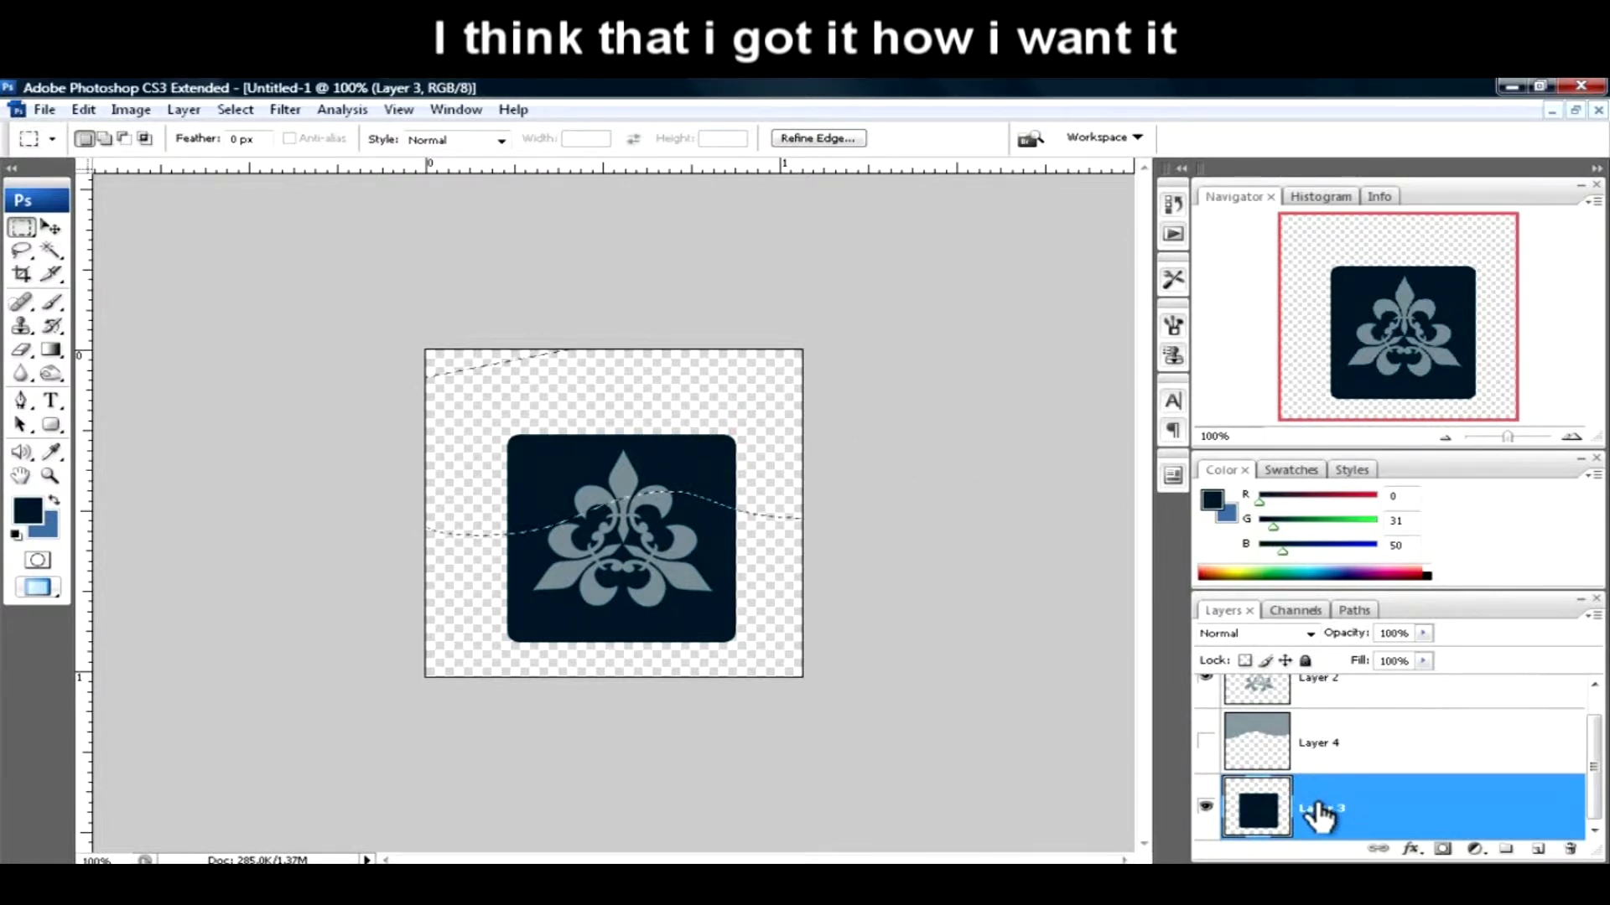
- Lighten the square's upper part above the wave by +14, then deselect and select Layer 2
key(ctrl+u)
drag(1290, 344, 1298, 340)
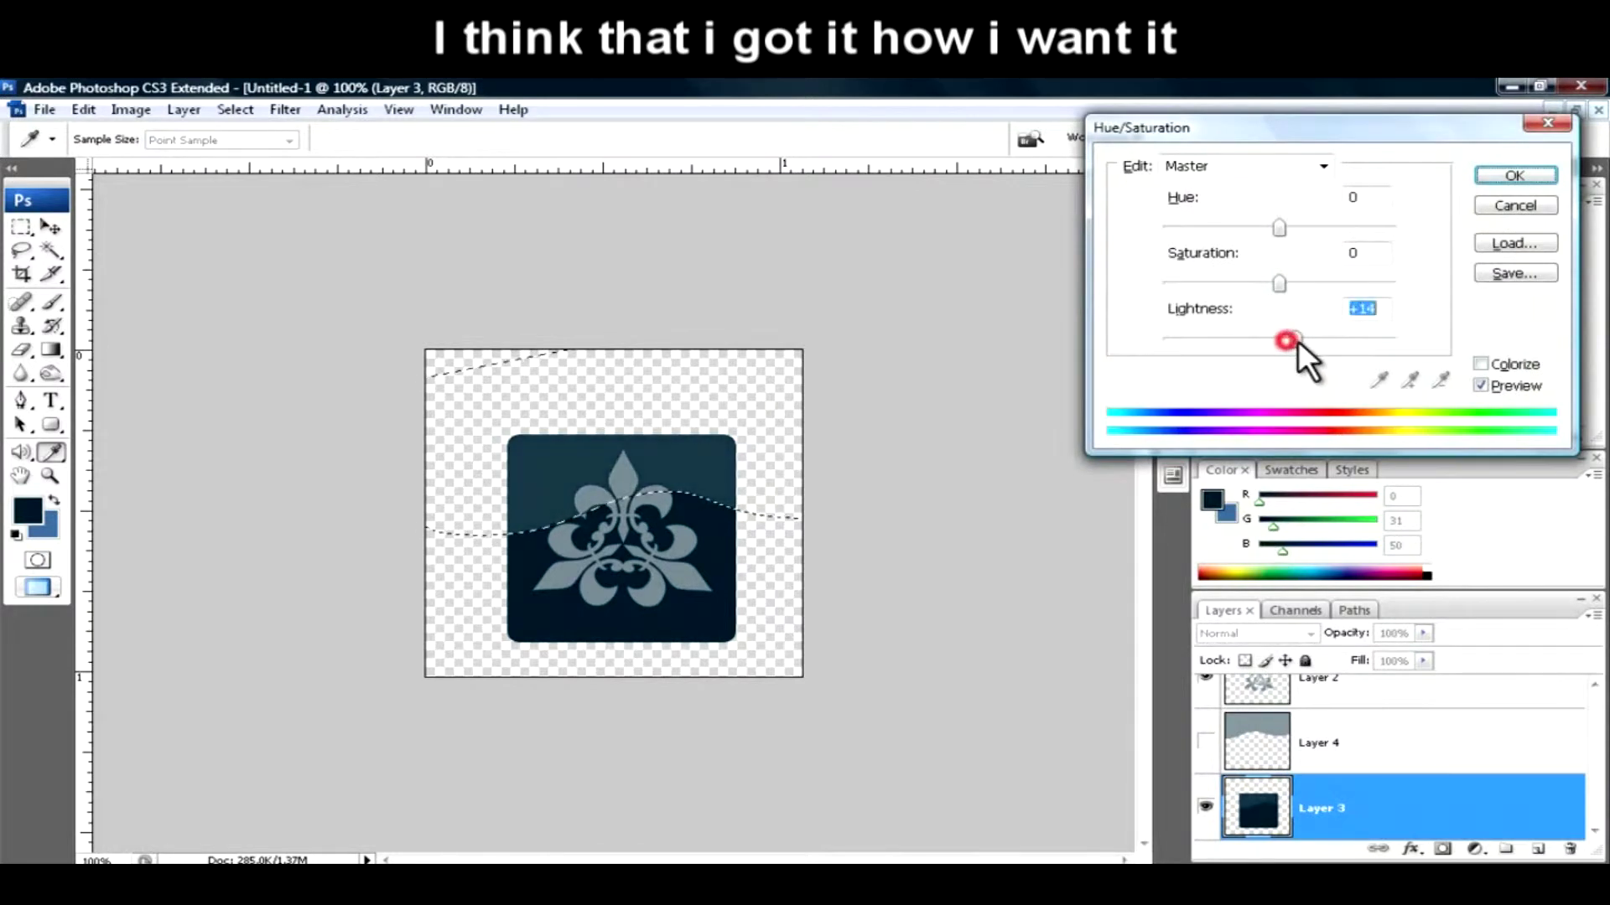
click(1514, 175)
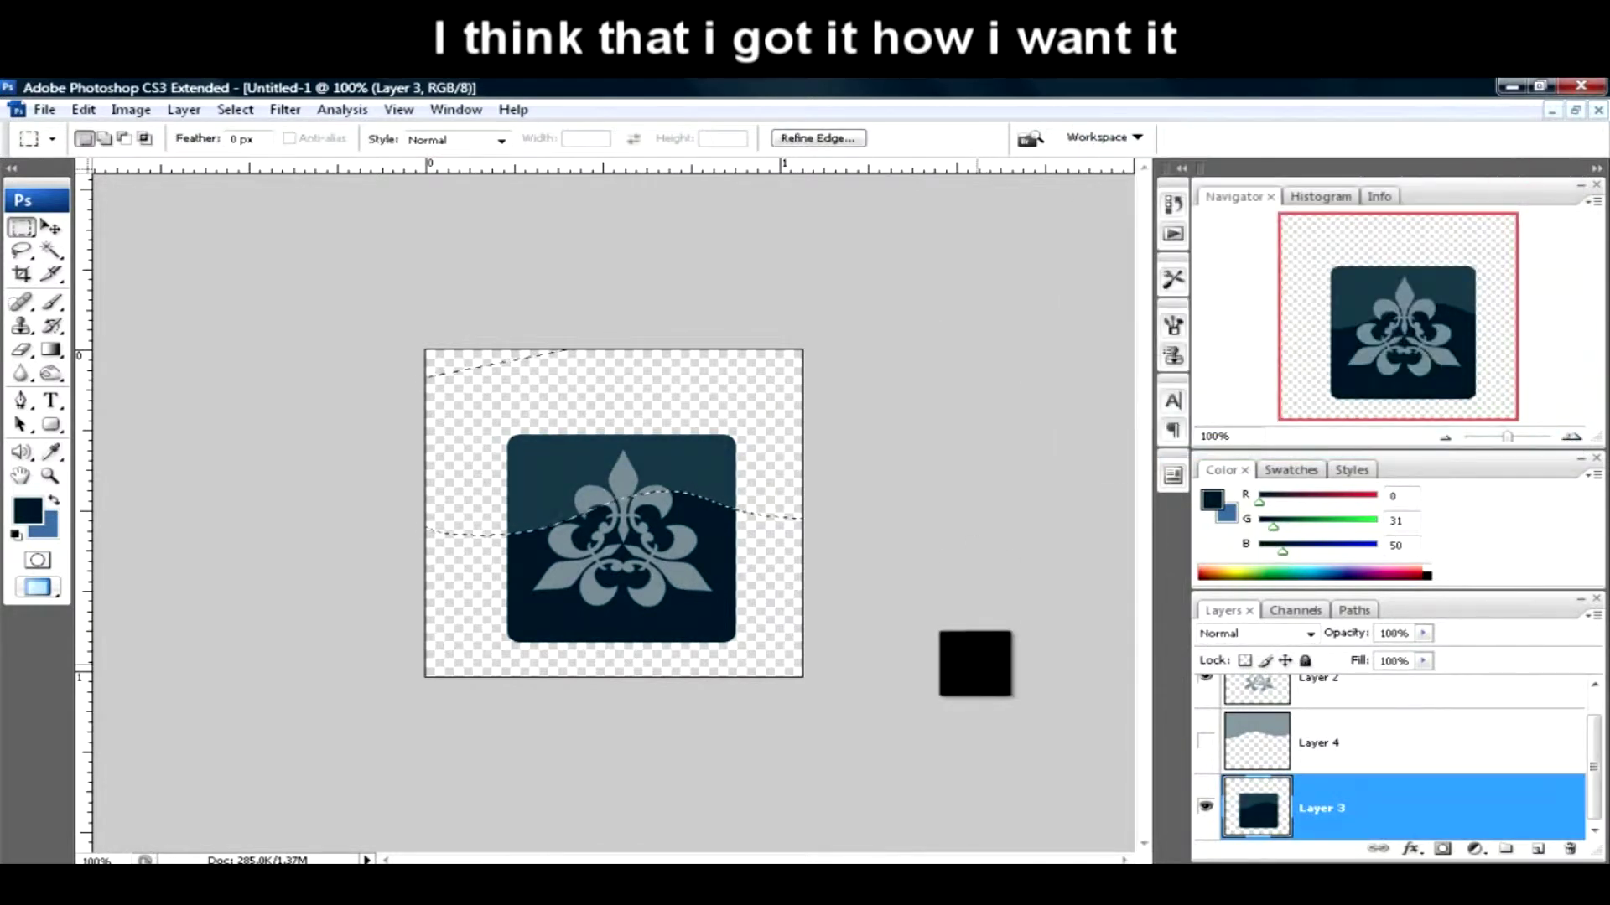
click(1096, 683)
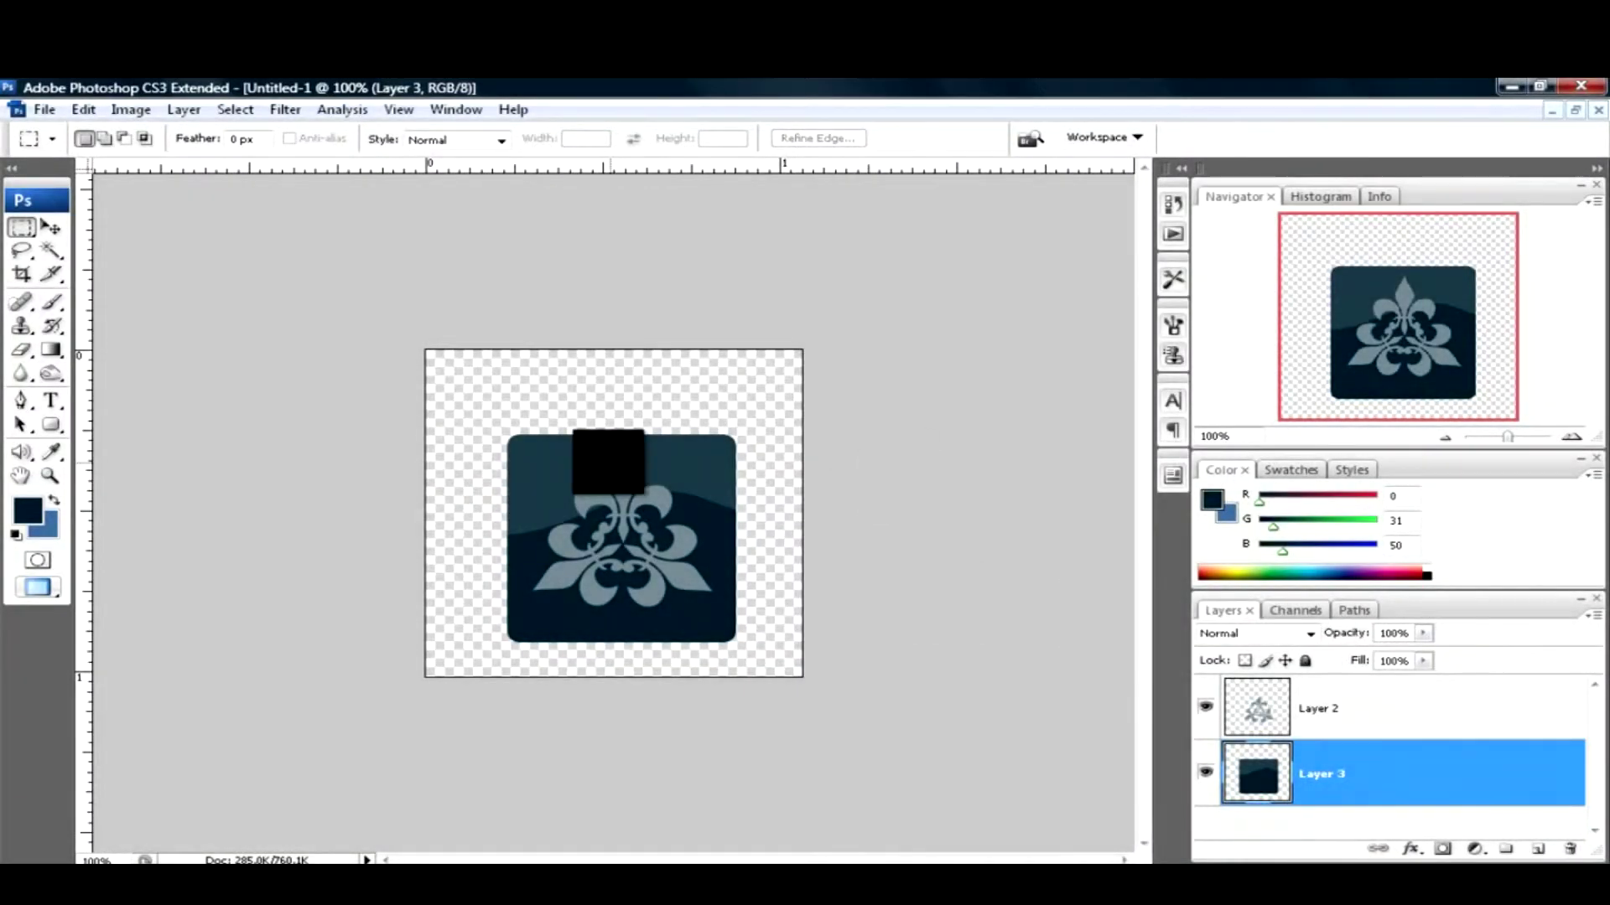
click(1345, 711)
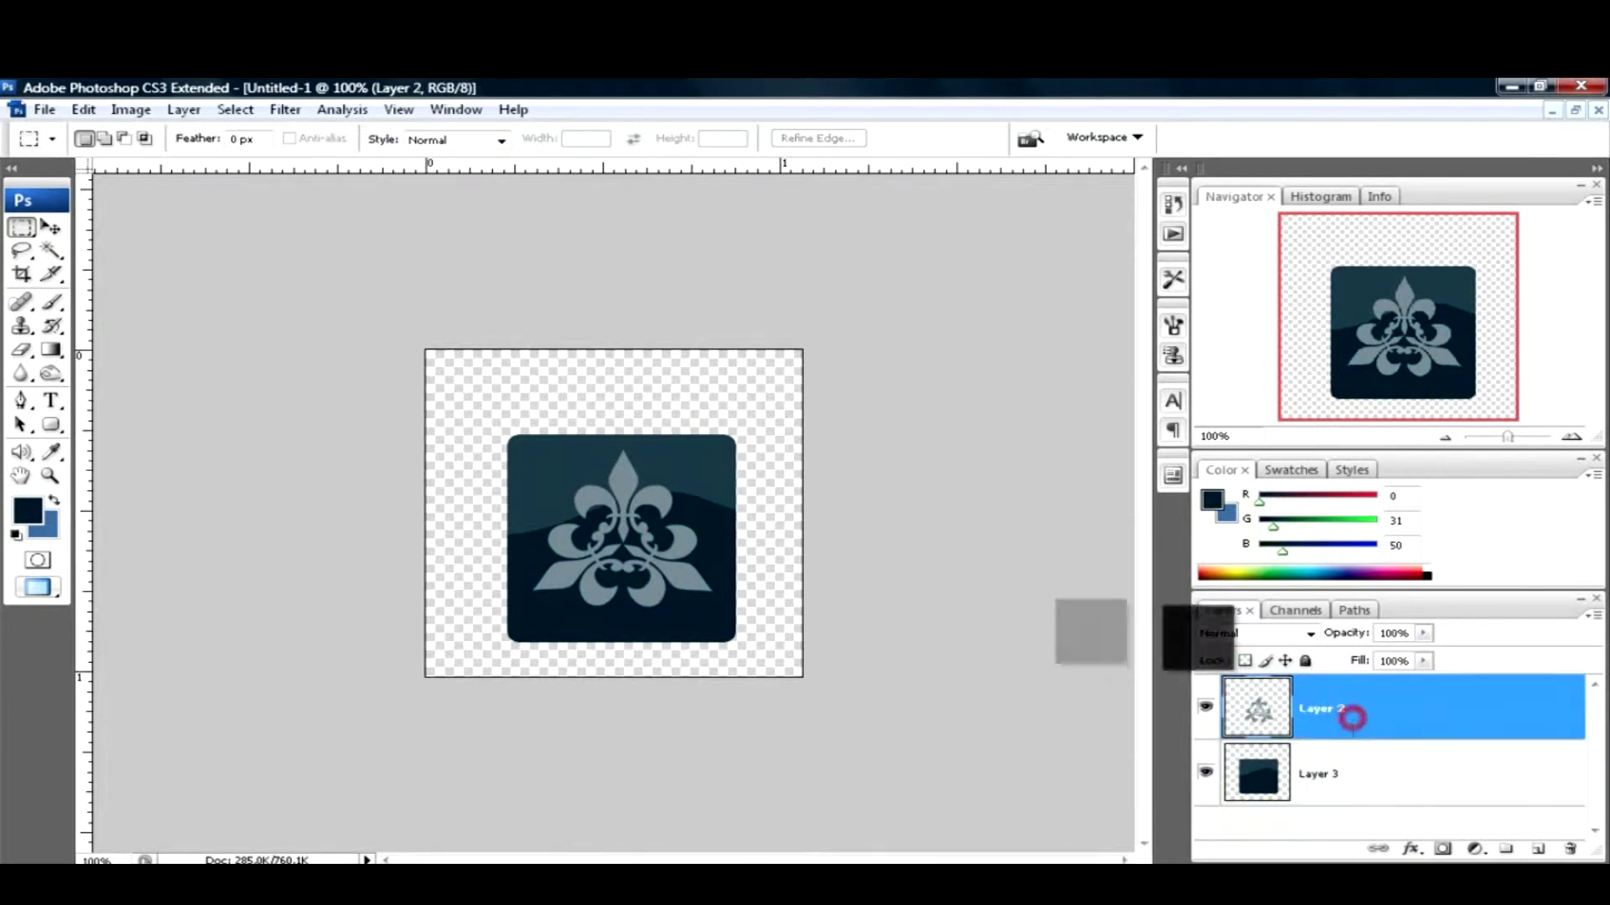
- Add a new layer above the emblem and choose the Spectrum rainbow gradient preset
click(1539, 848)
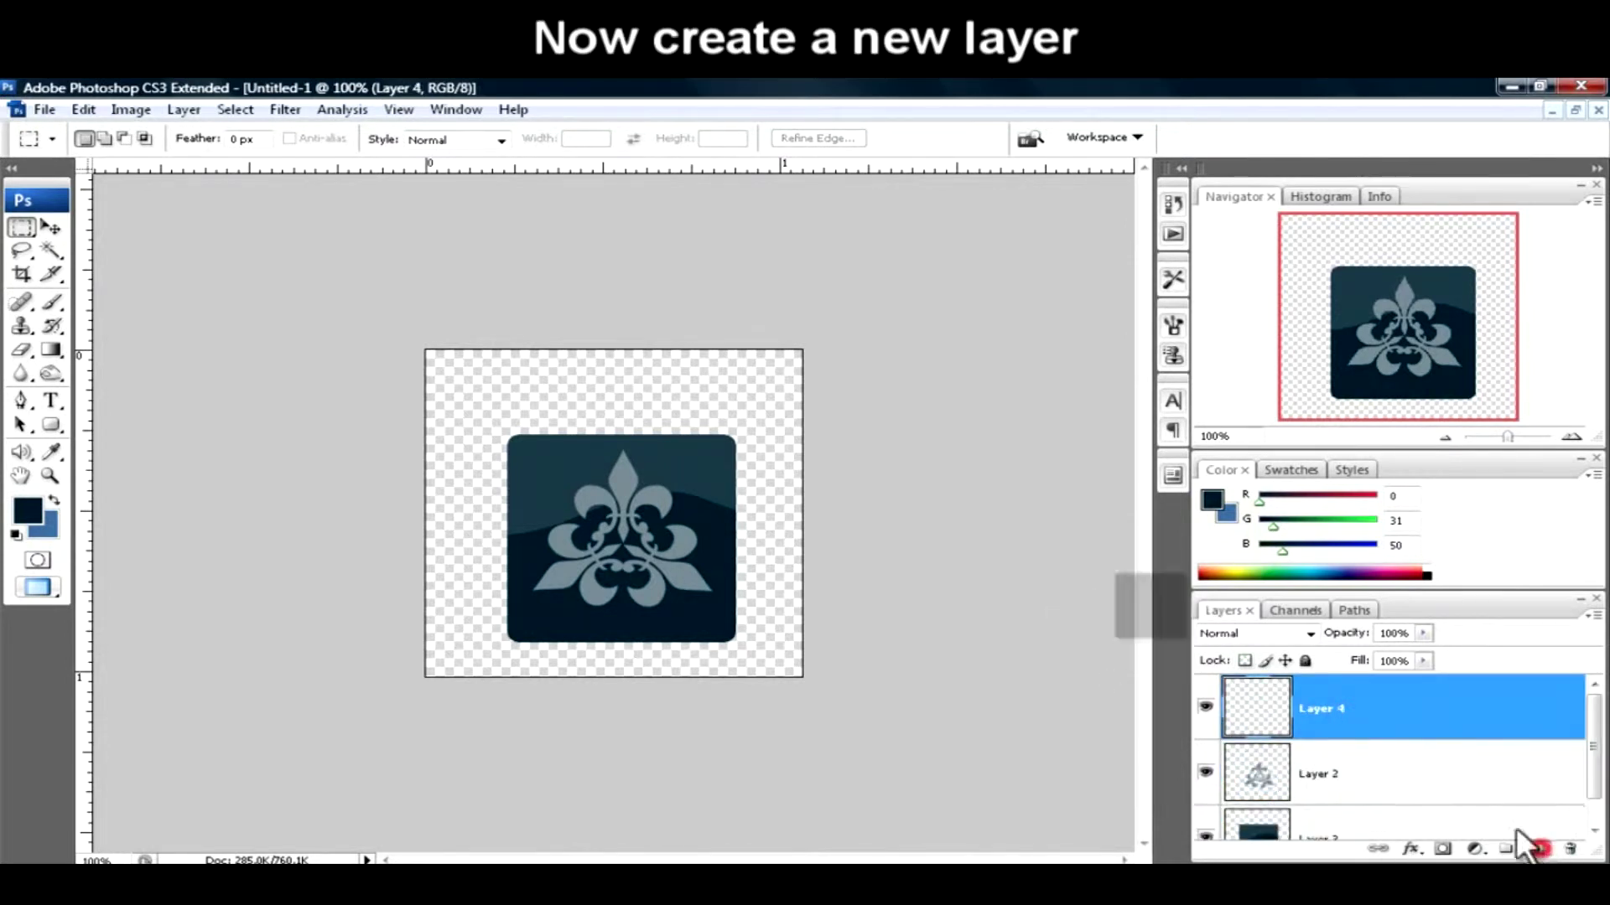
click(50, 347)
click(132, 137)
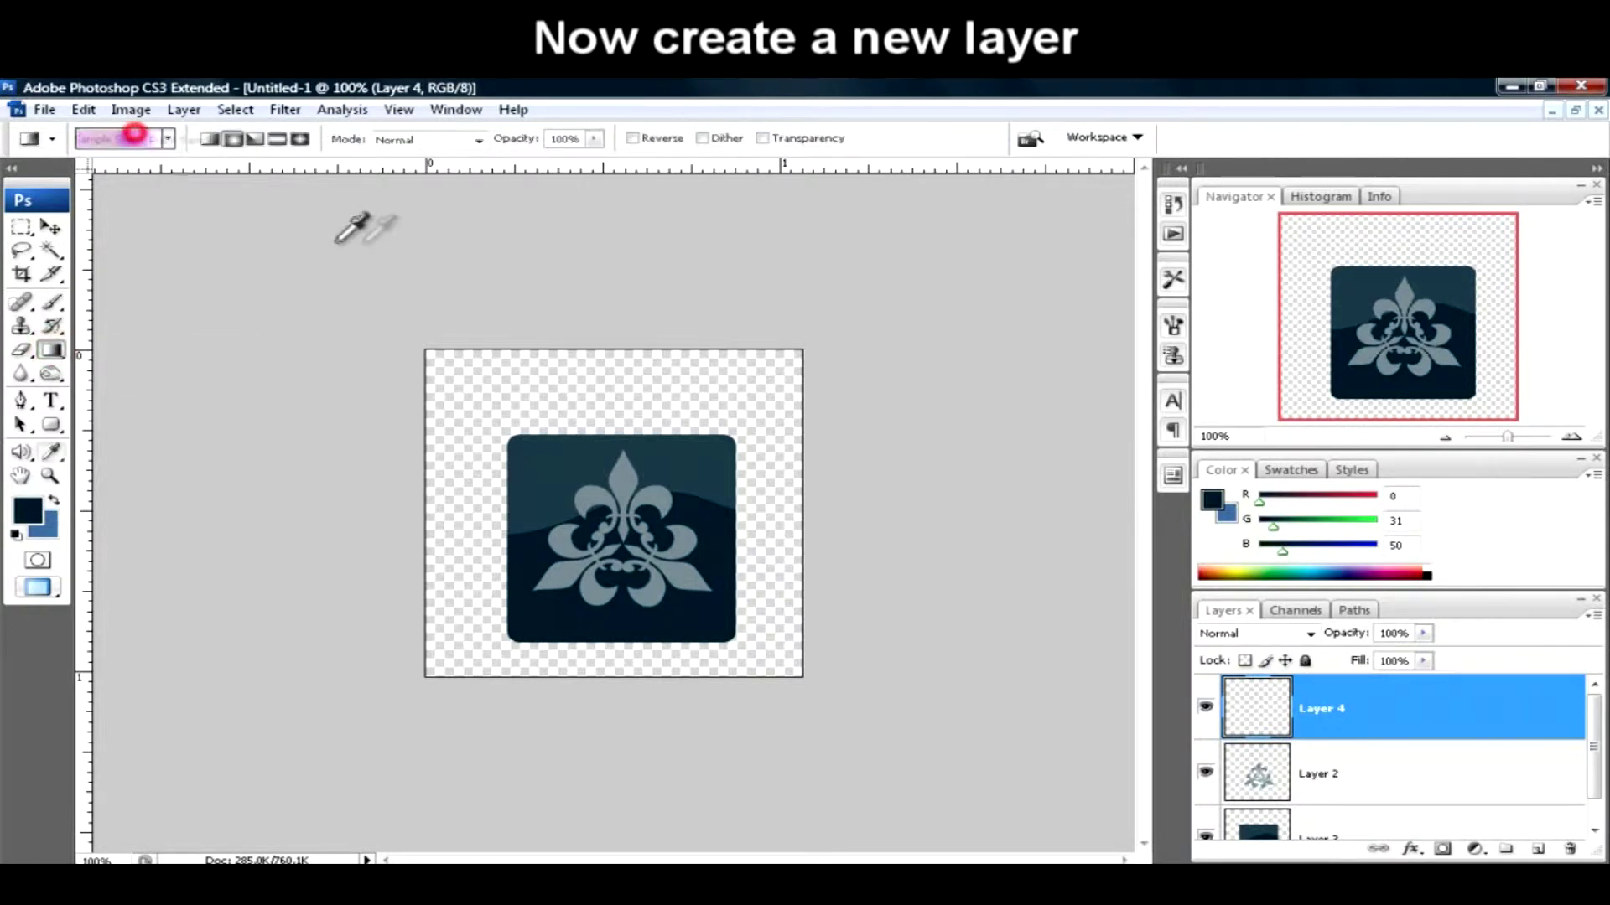
click(1219, 256)
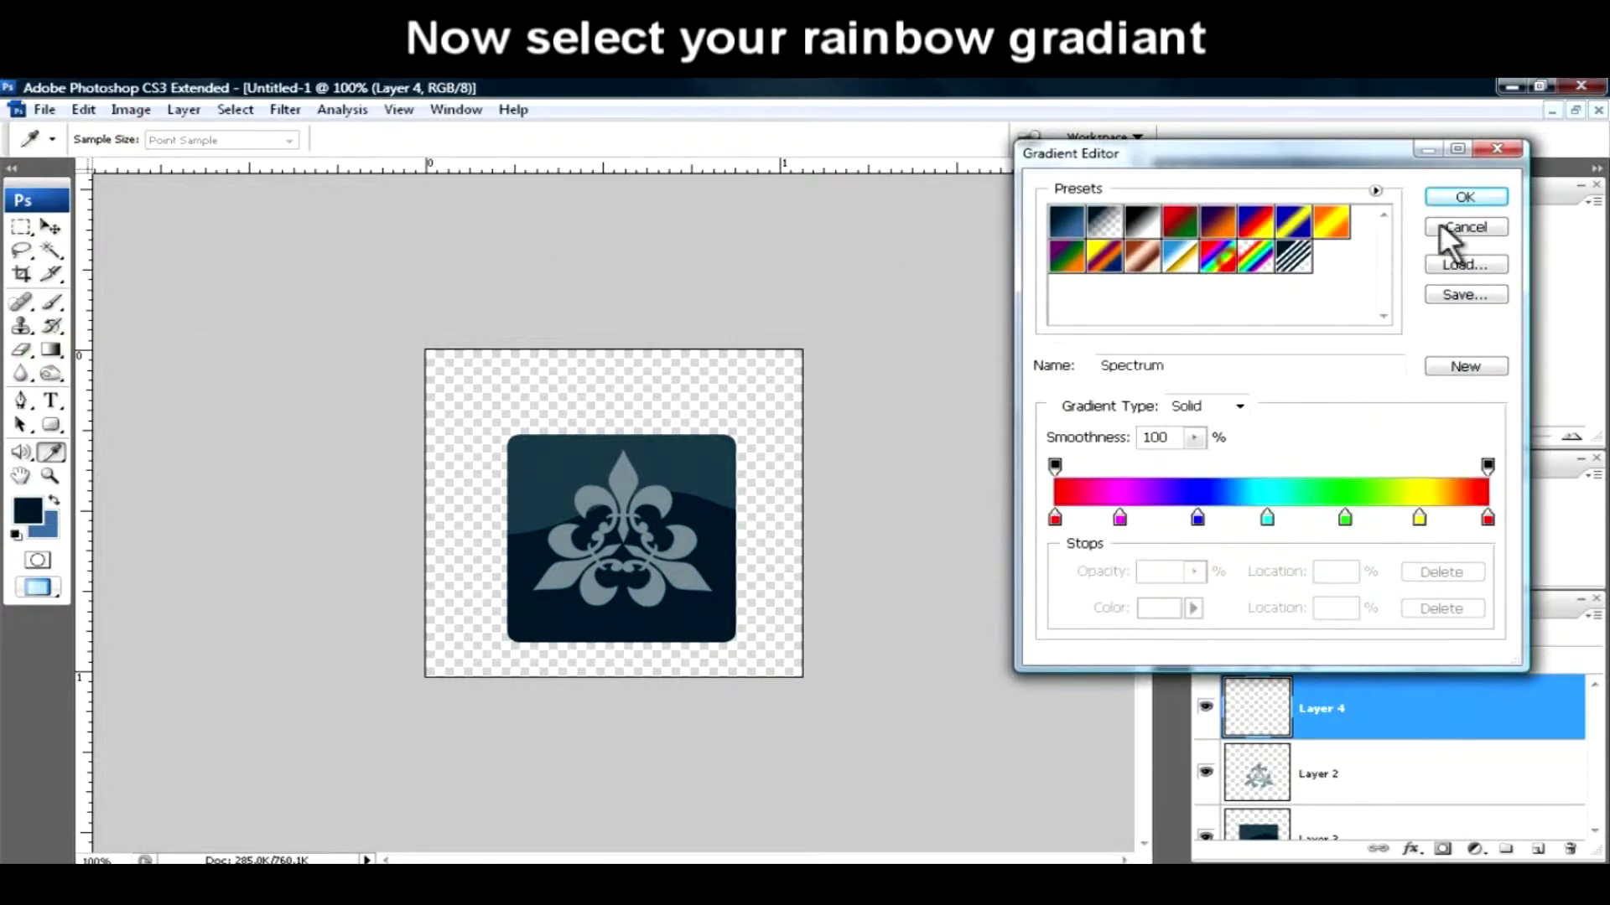
click(1463, 196)
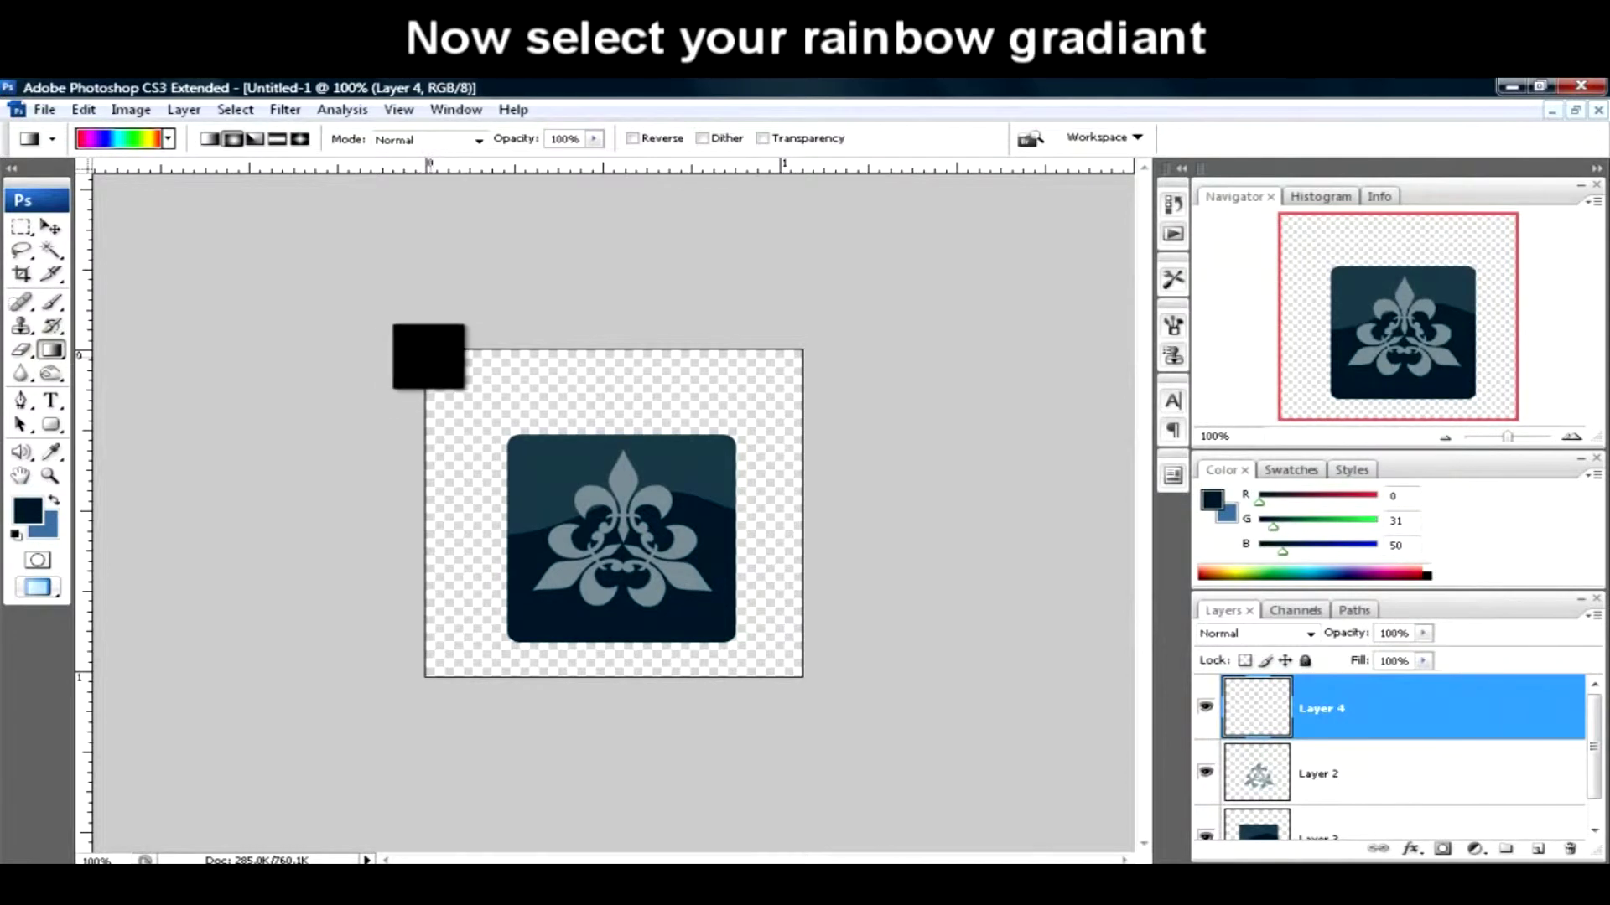
- Fill Layer 4 with a diagonal rainbow gradient, then another gradient within the emblem selection
drag(506, 435, 744, 646)
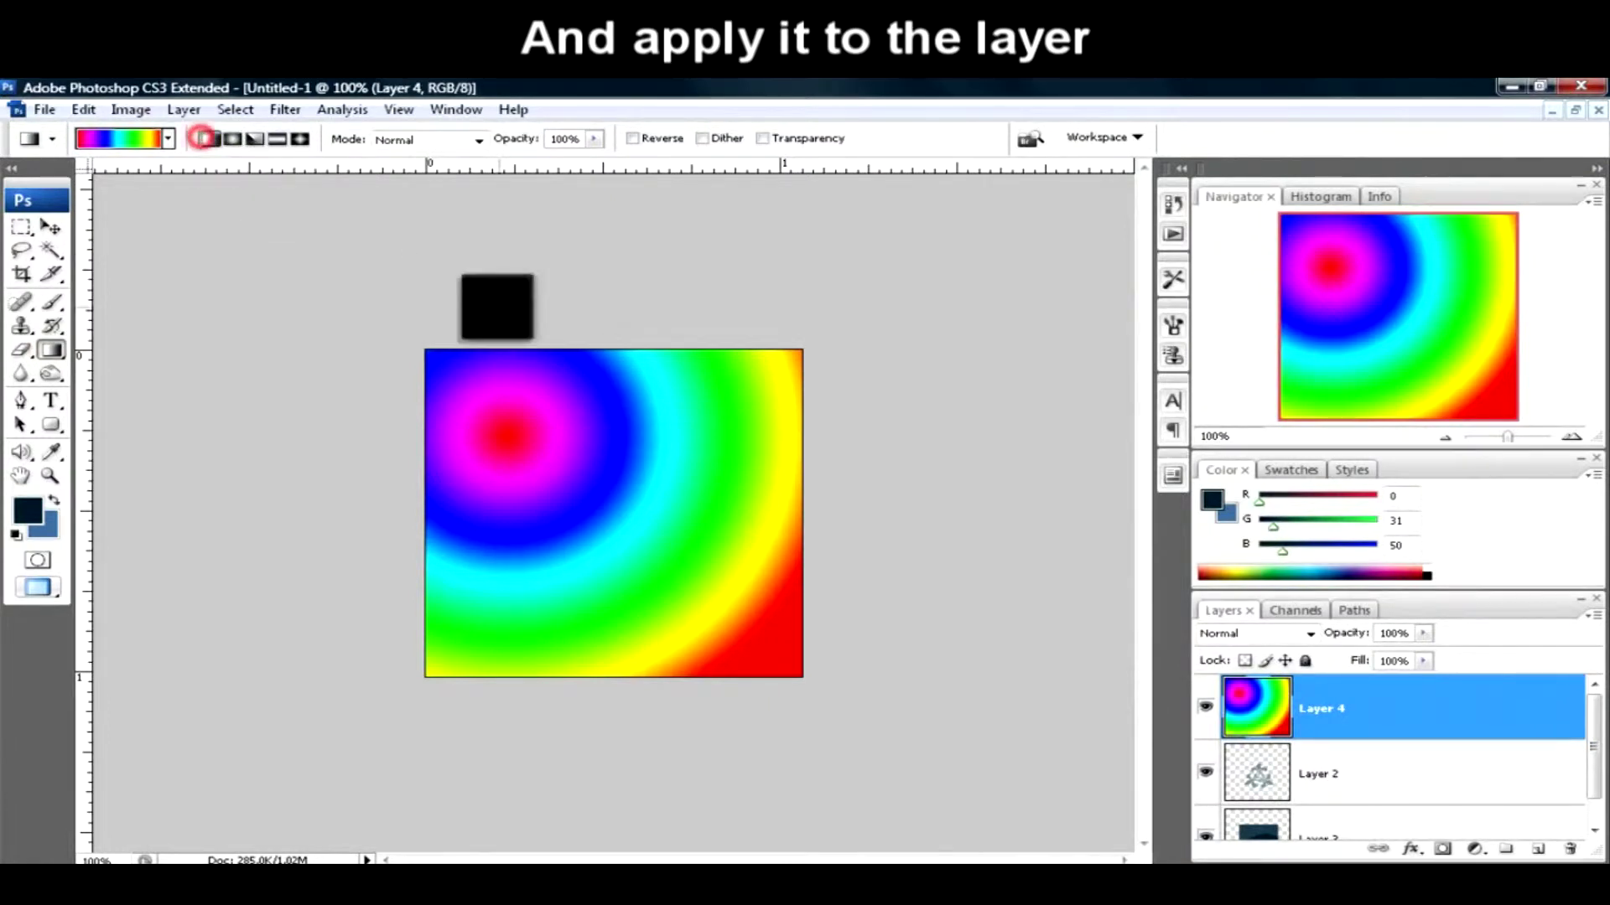
drag(425, 351, 797, 679)
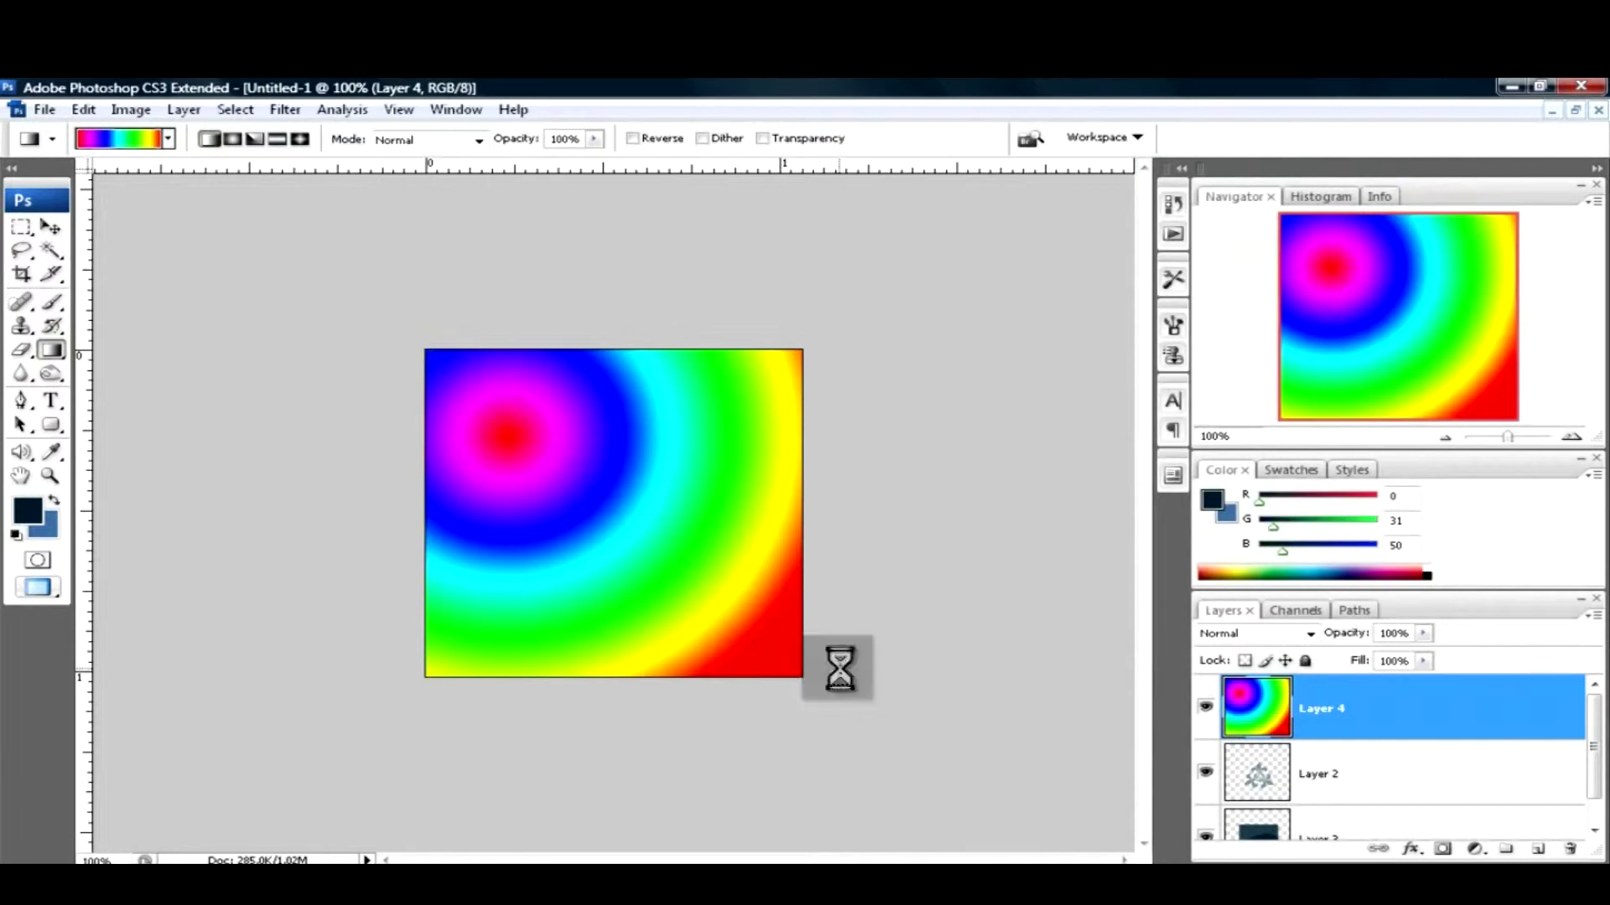
ctrl+click(1262, 783)
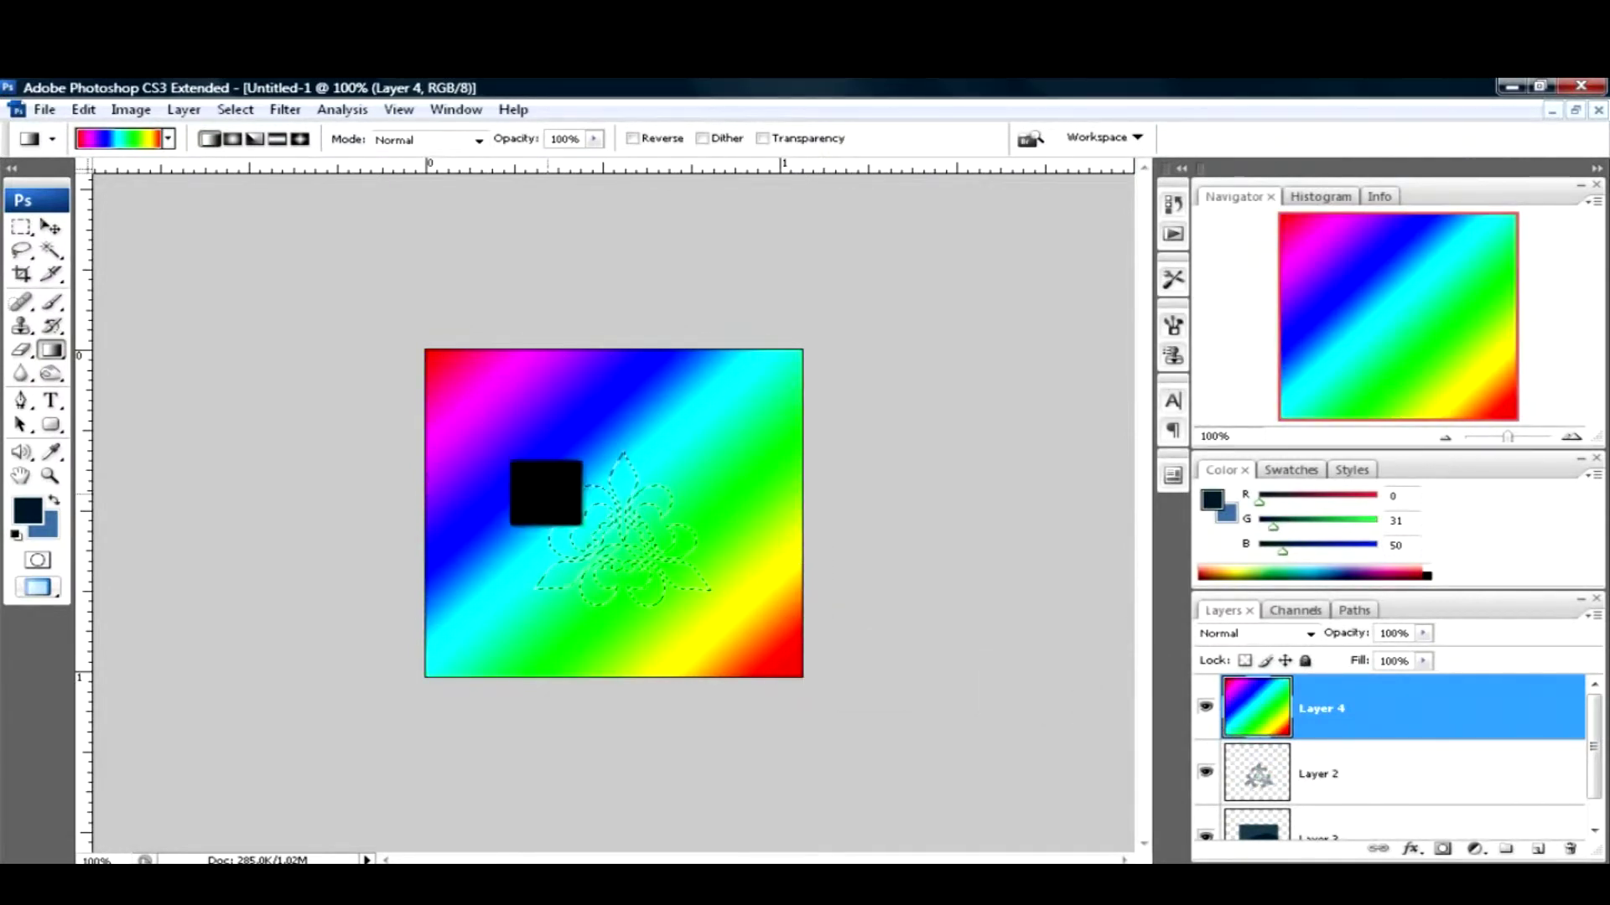
drag(547, 476, 718, 606)
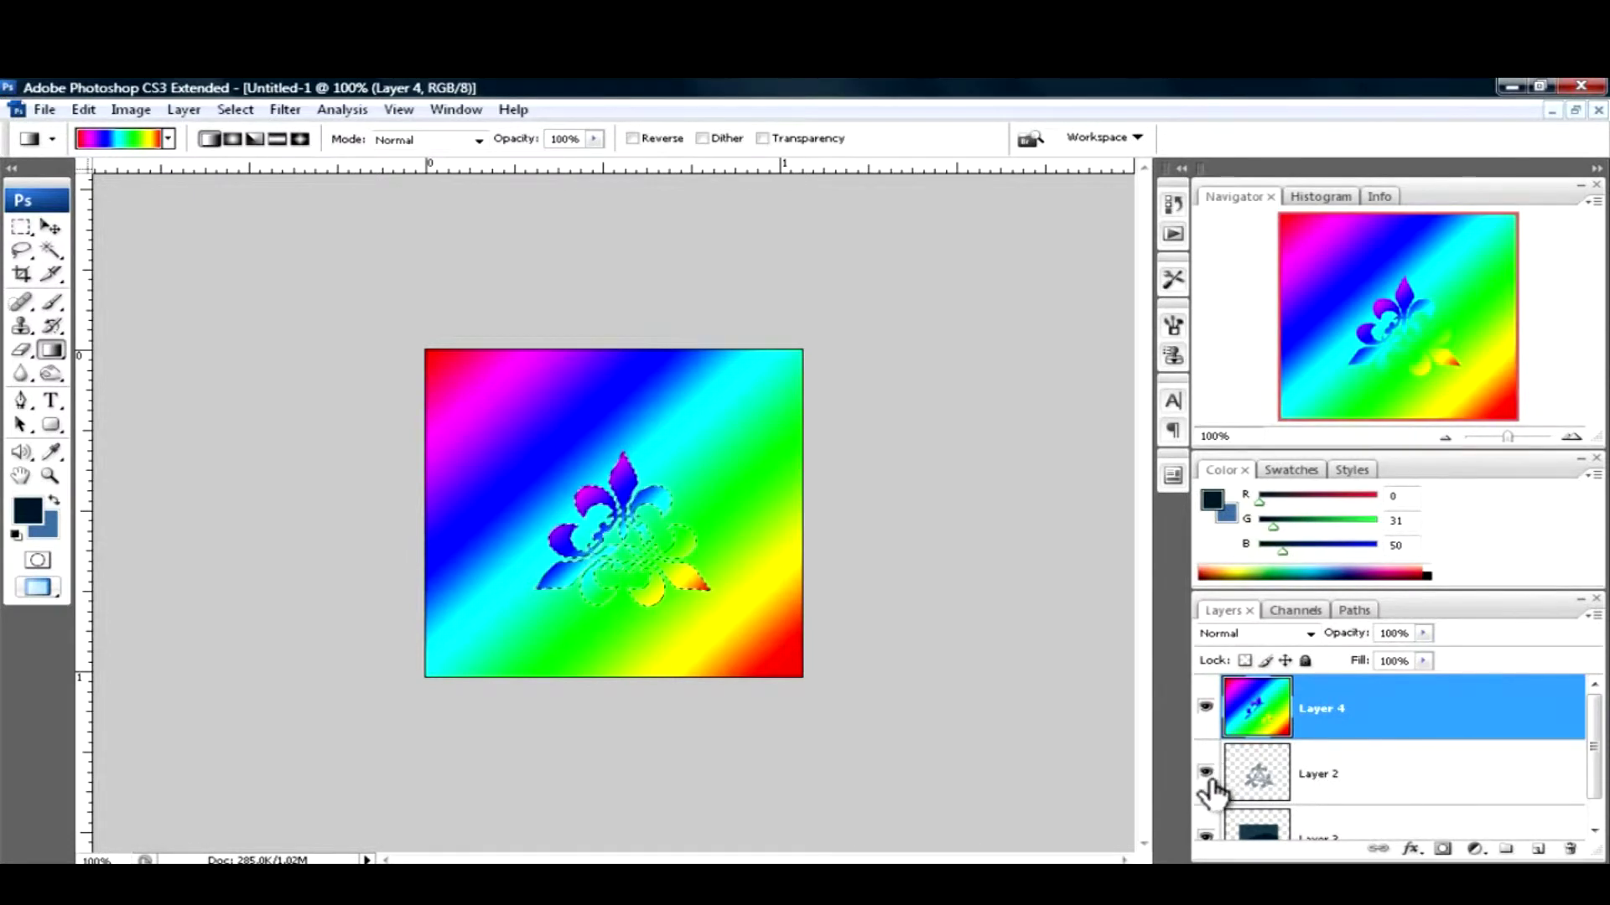
- Delete Layer 4's rainbow outside the fleur-de-lis using an inverted emblem selection
ctrl+click(1255, 776)
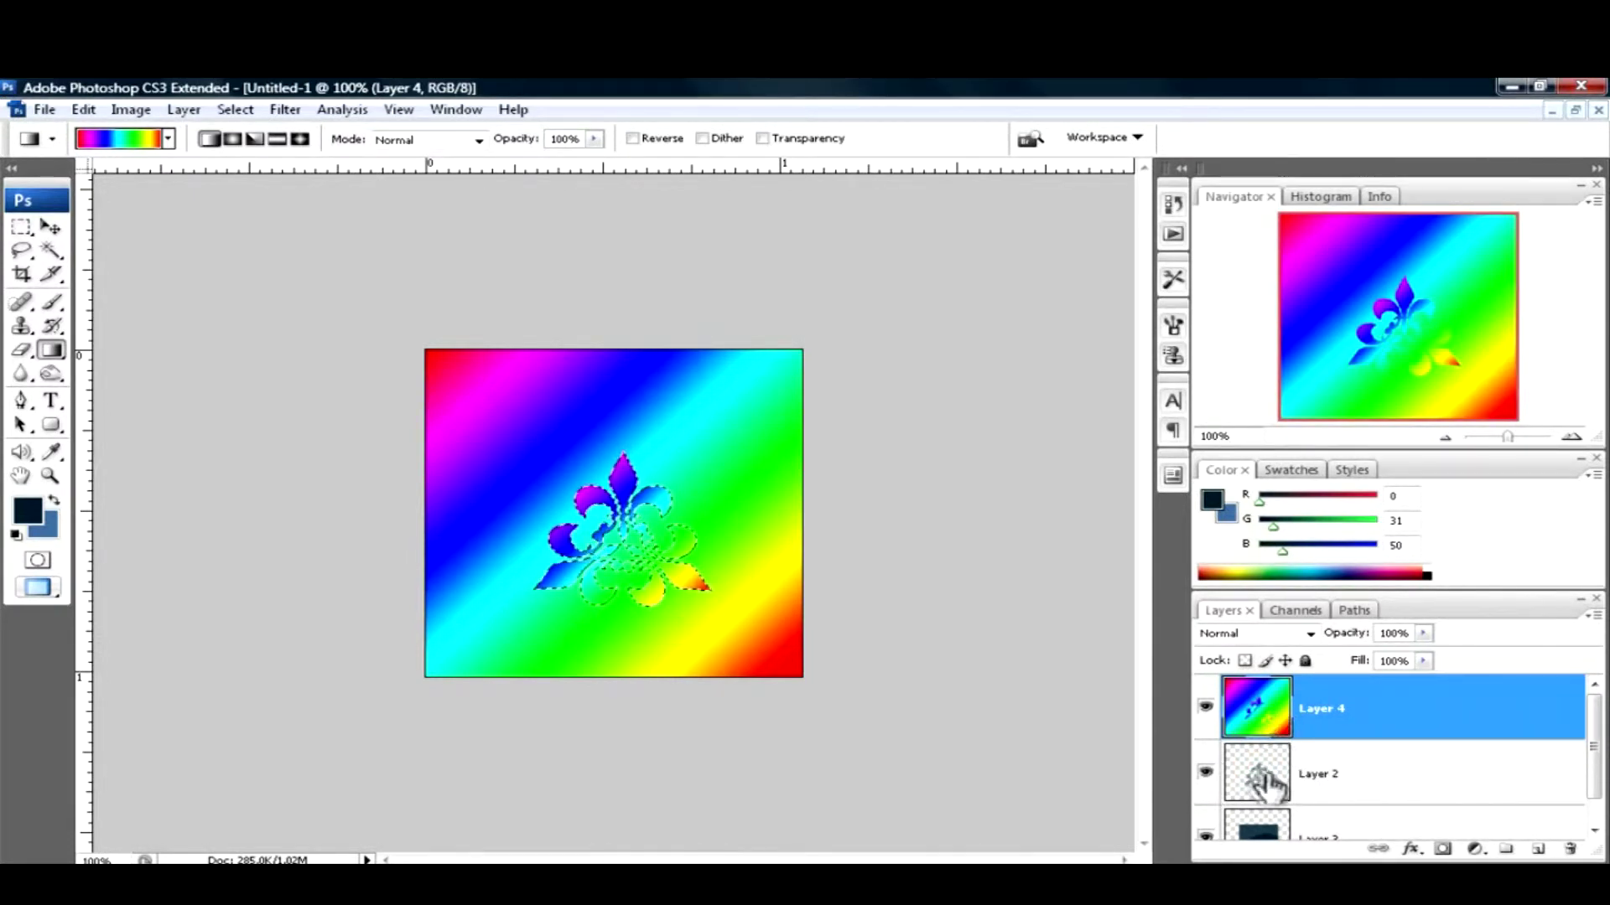
key(m)
drag(1255, 775, 947, 581)
key(ctrl)
key(ctrl+shift+i)
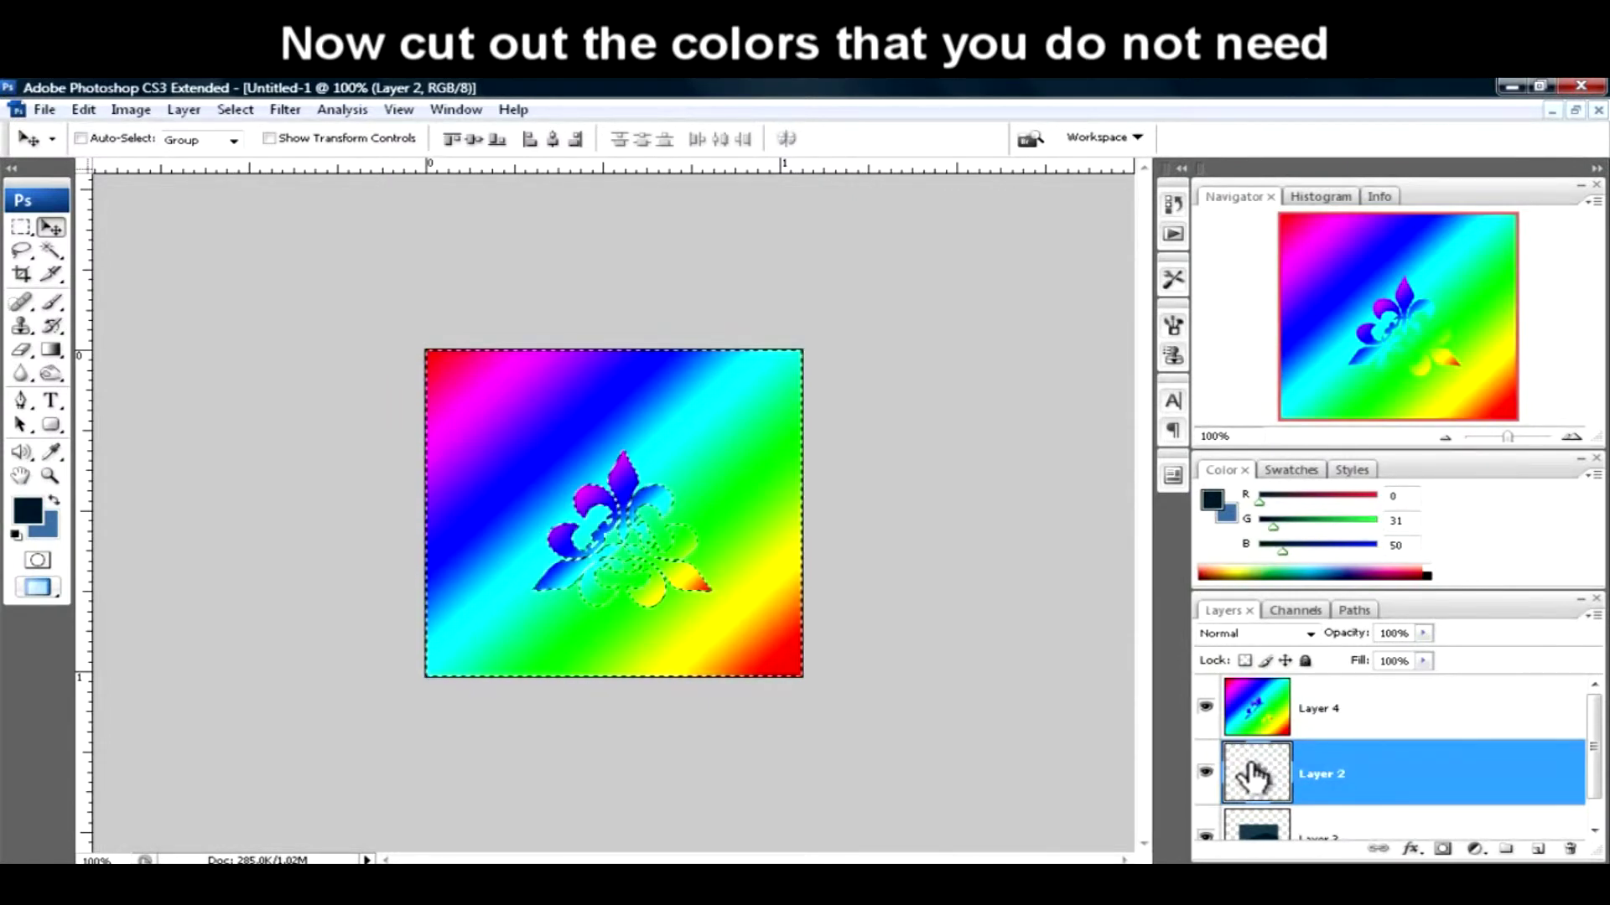
click(1256, 723)
key(Delete)
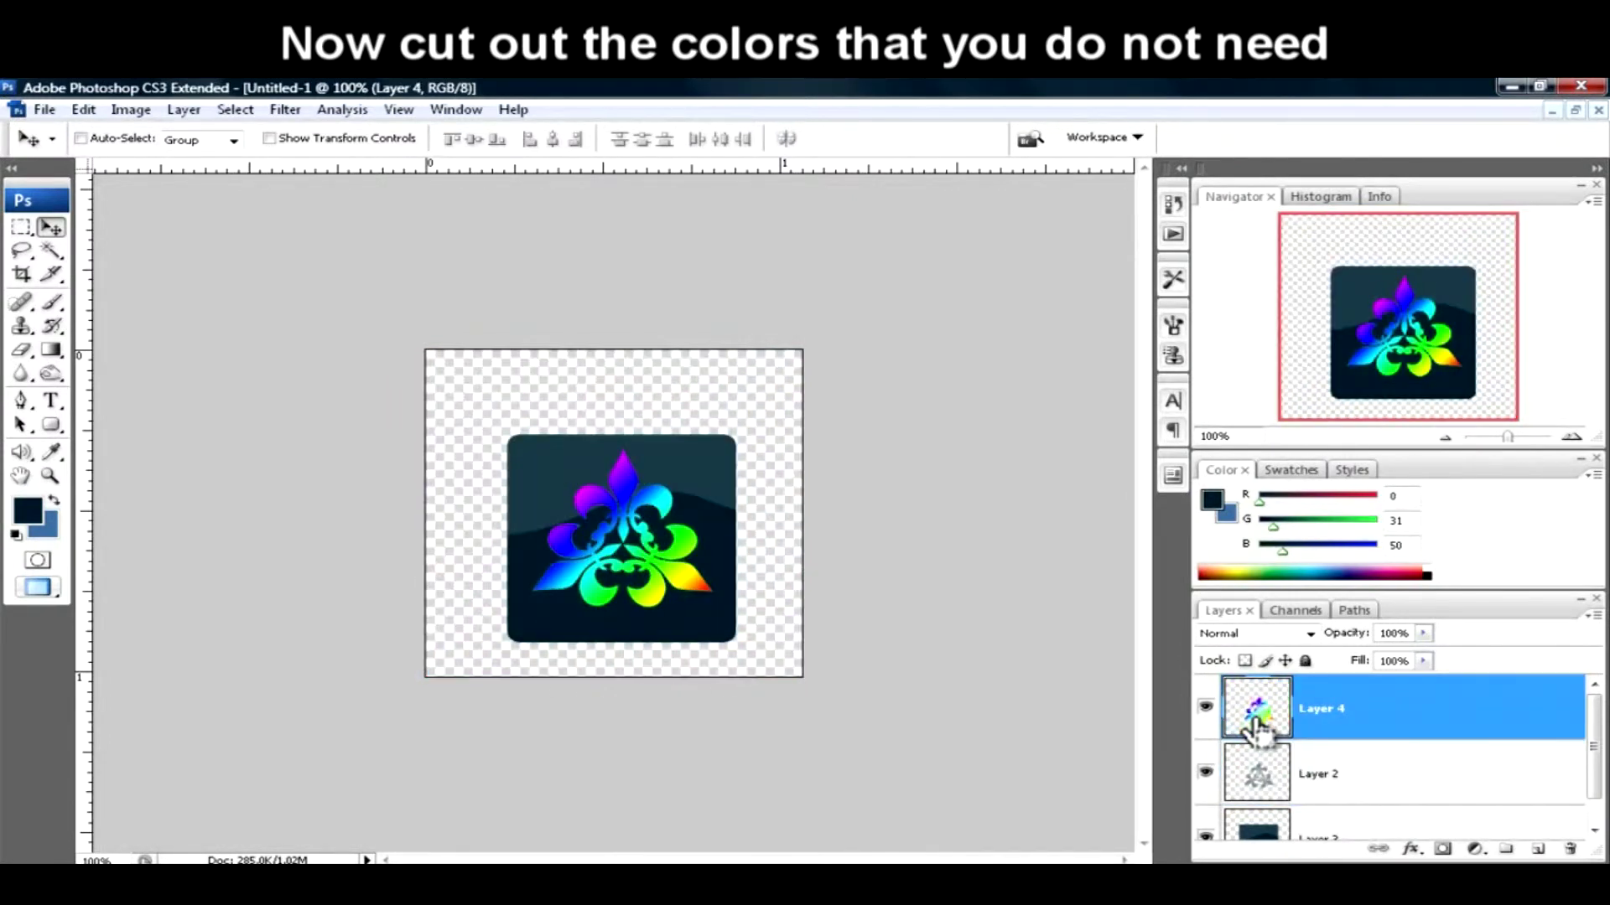
- Set the rainbow layer's blend mode to Multiply
click(1245, 630)
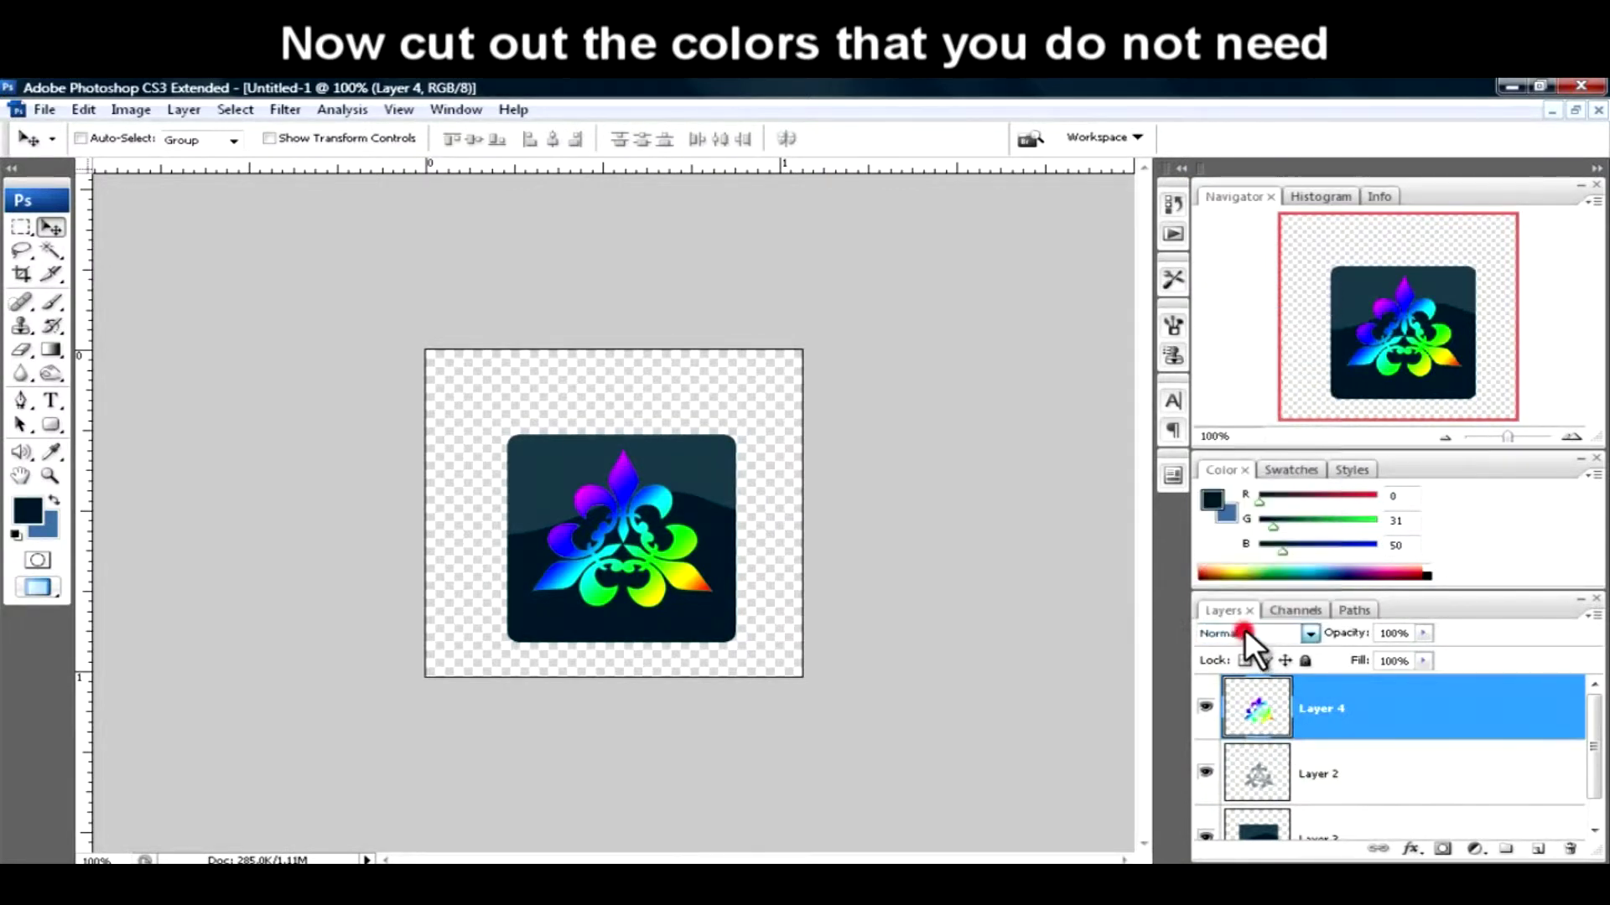
key(Down)
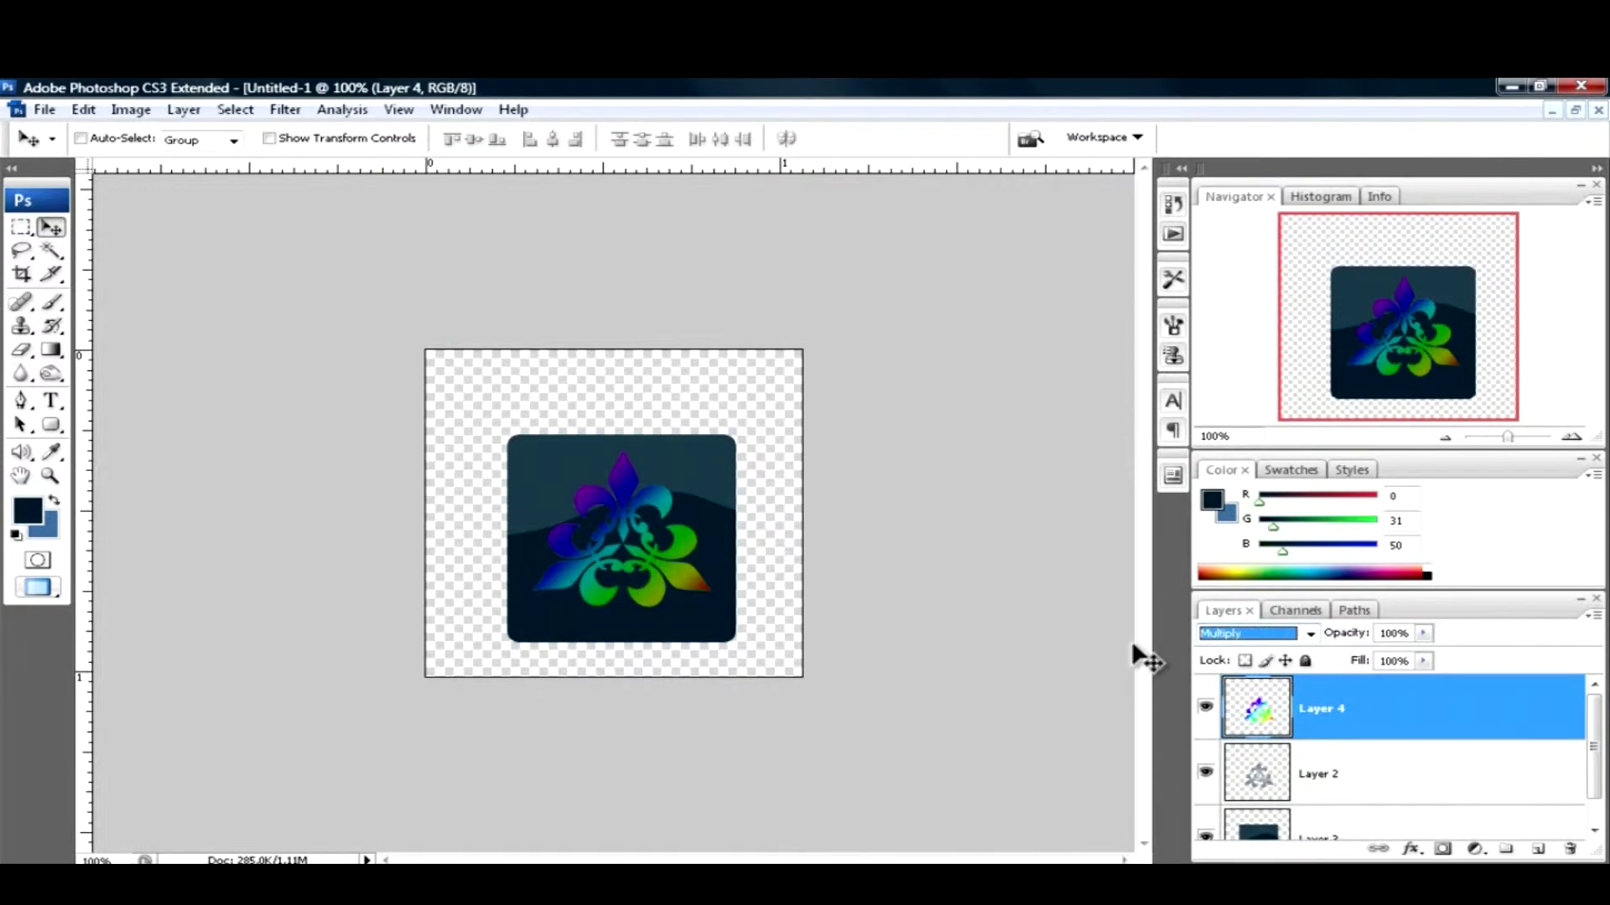
click(946, 668)
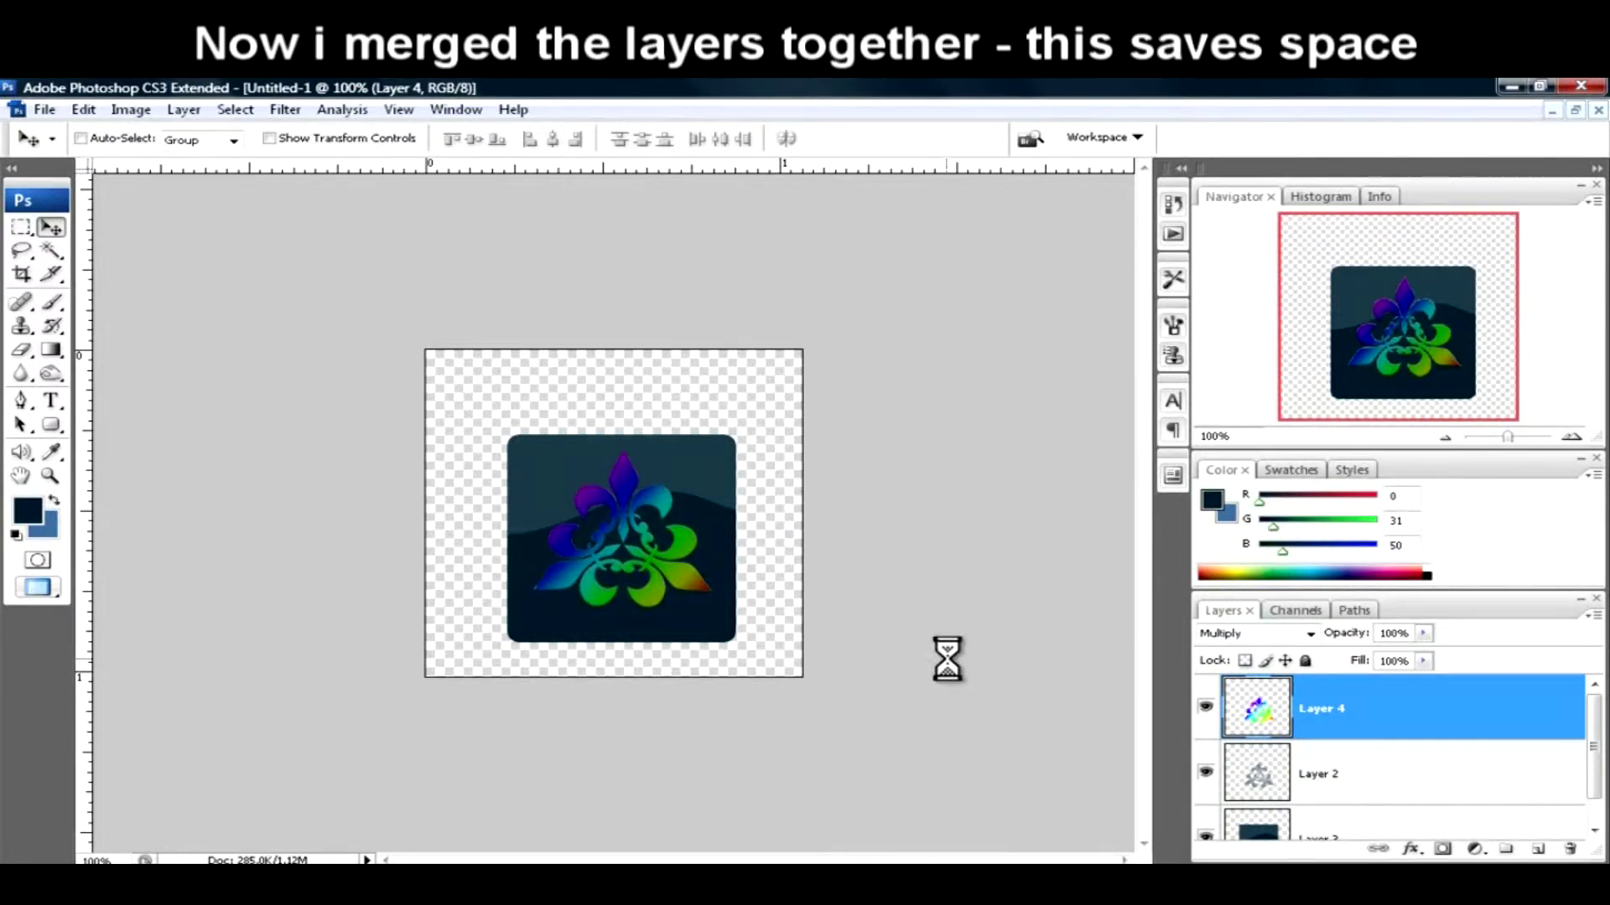
- Merge Layer 2 and Layer 4 into one emblem layer, then set its blend mode to Normal after trying others
shift+click(1395, 784)
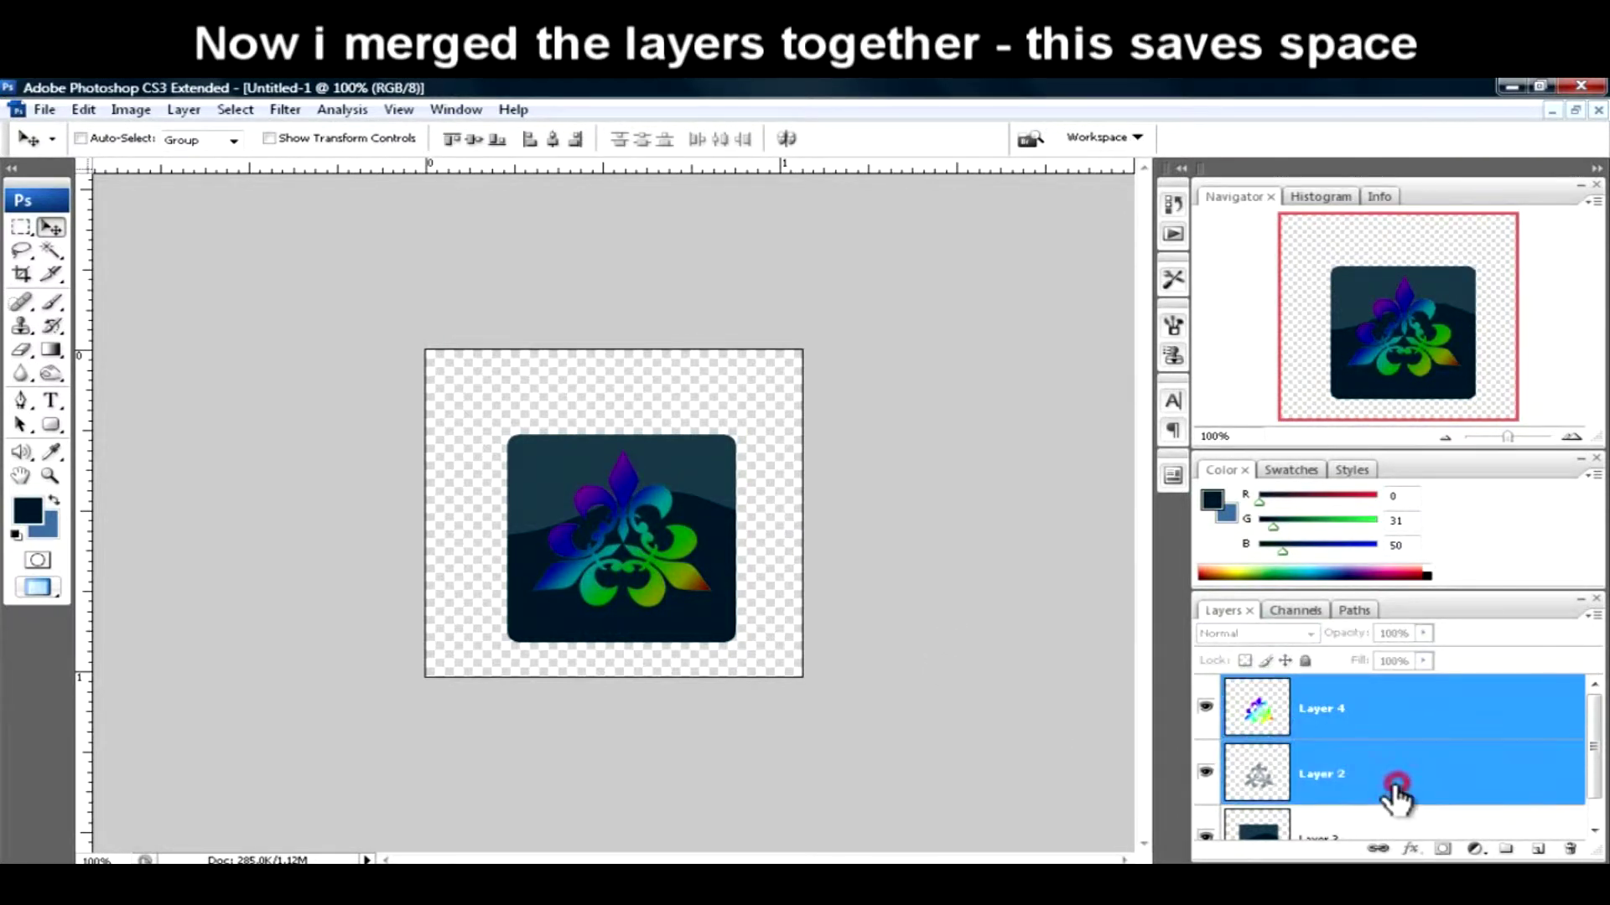
key(ctrl+e)
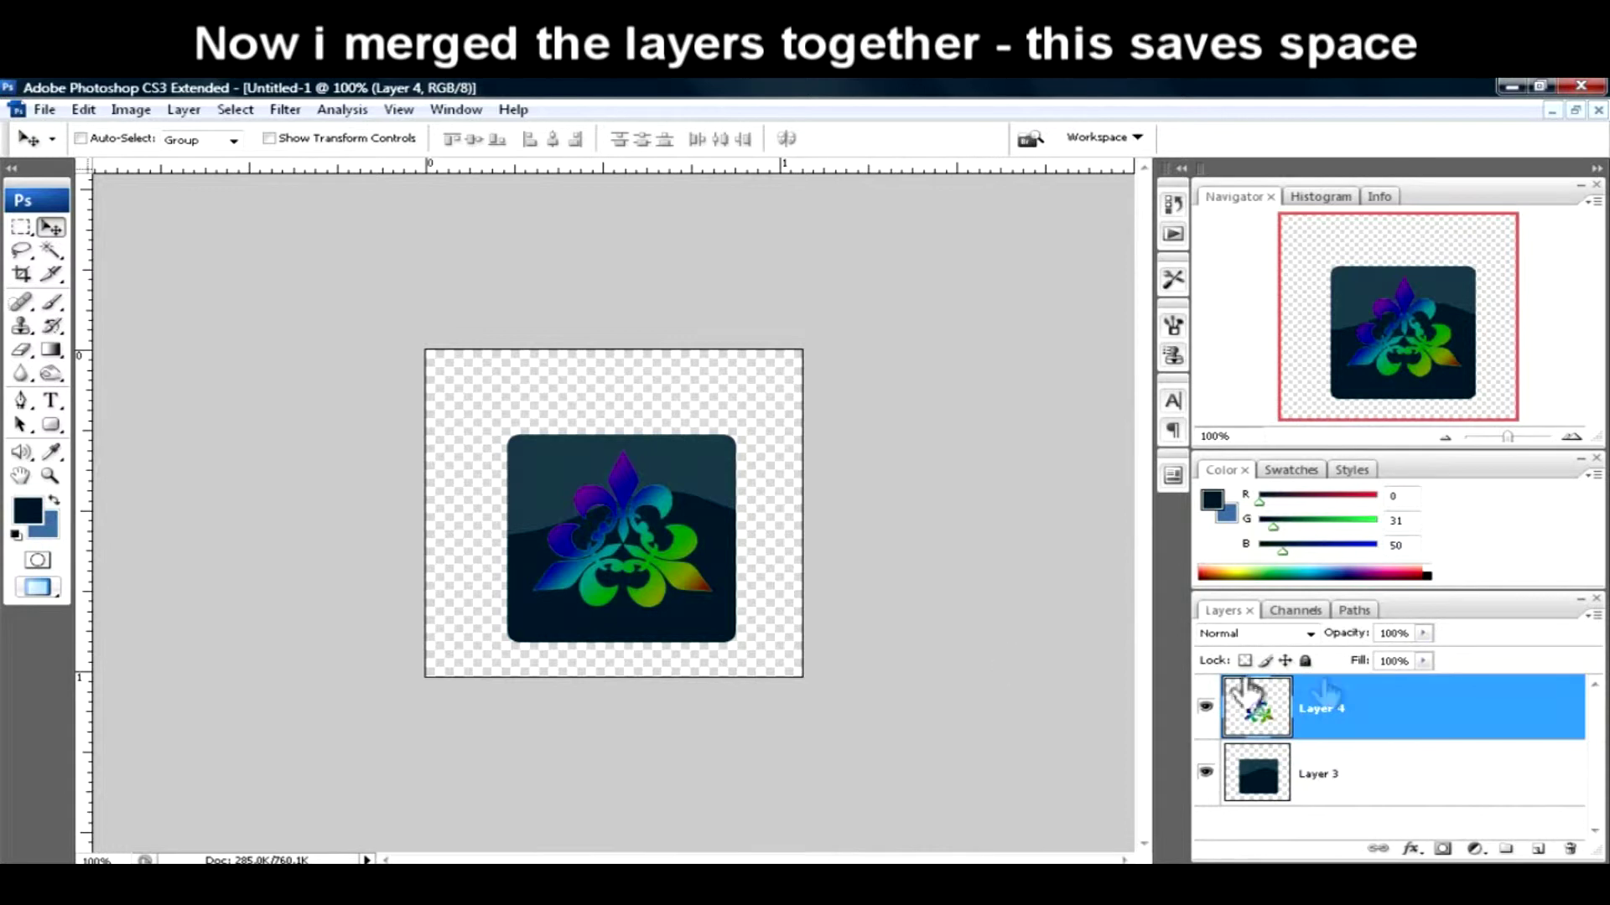
click(1270, 635)
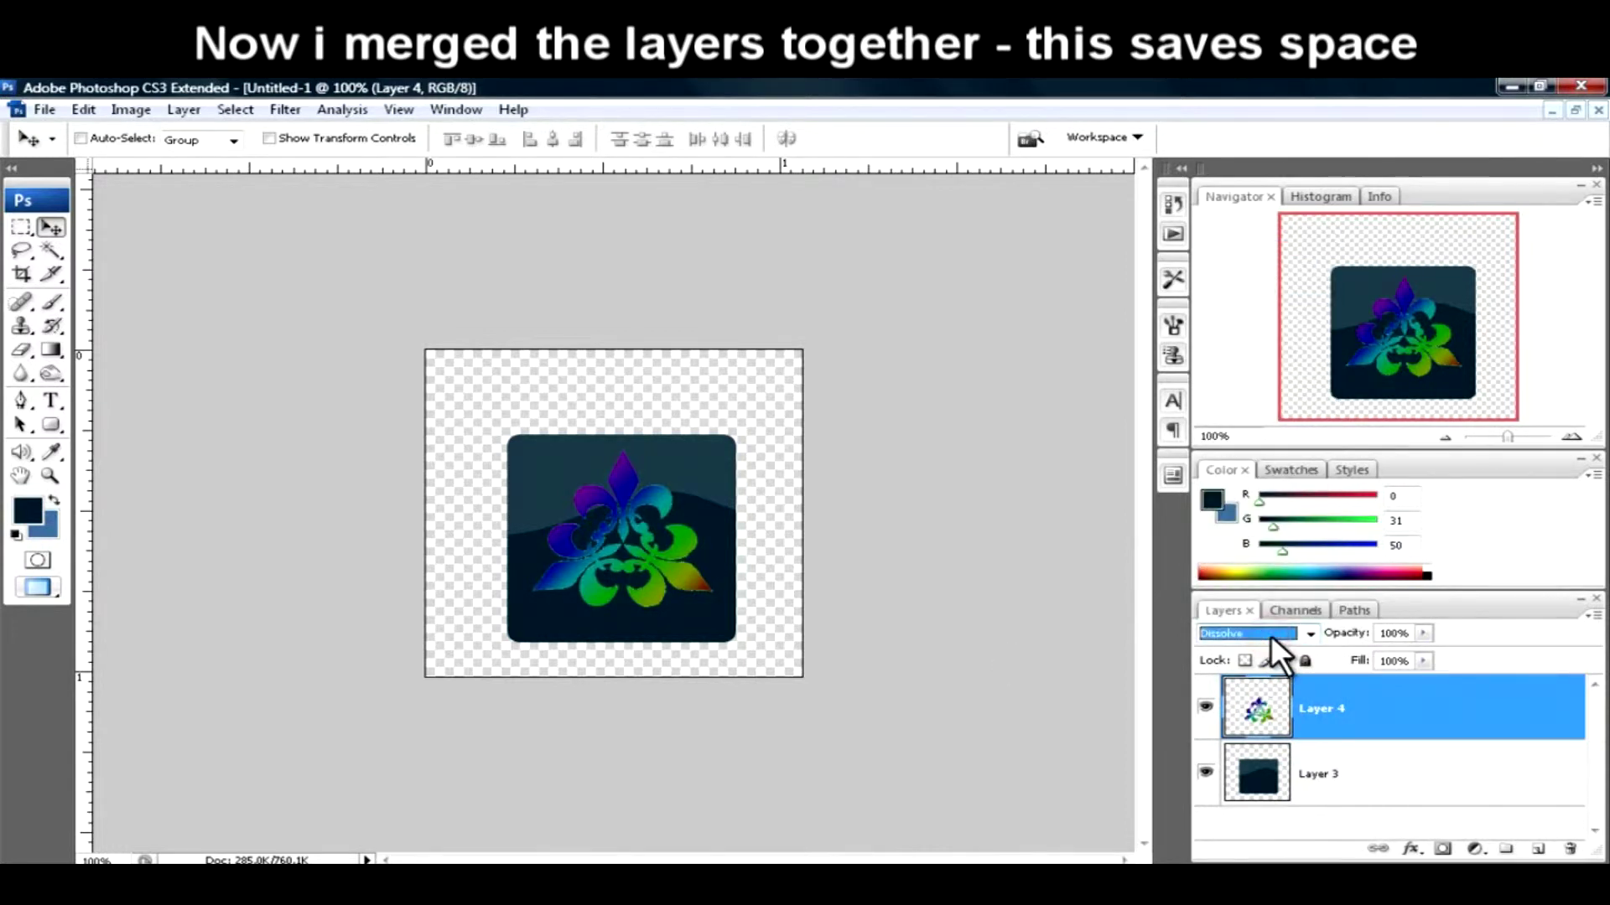
key(Down)
key(Down)
key(Down)
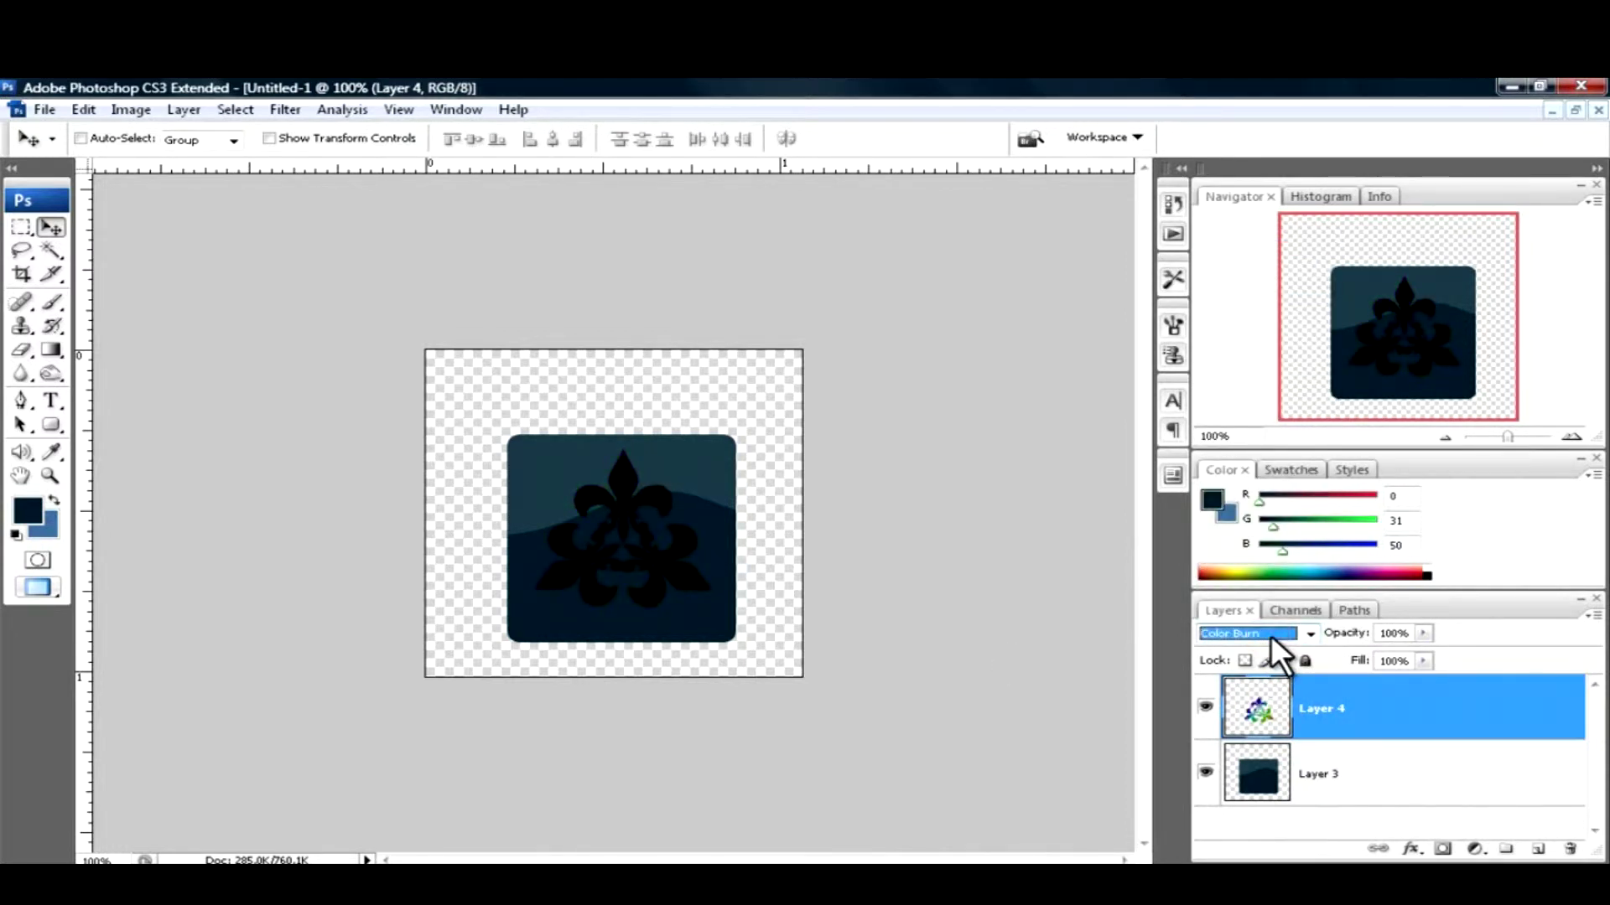
key(Down)
key(Down)
key(Down)
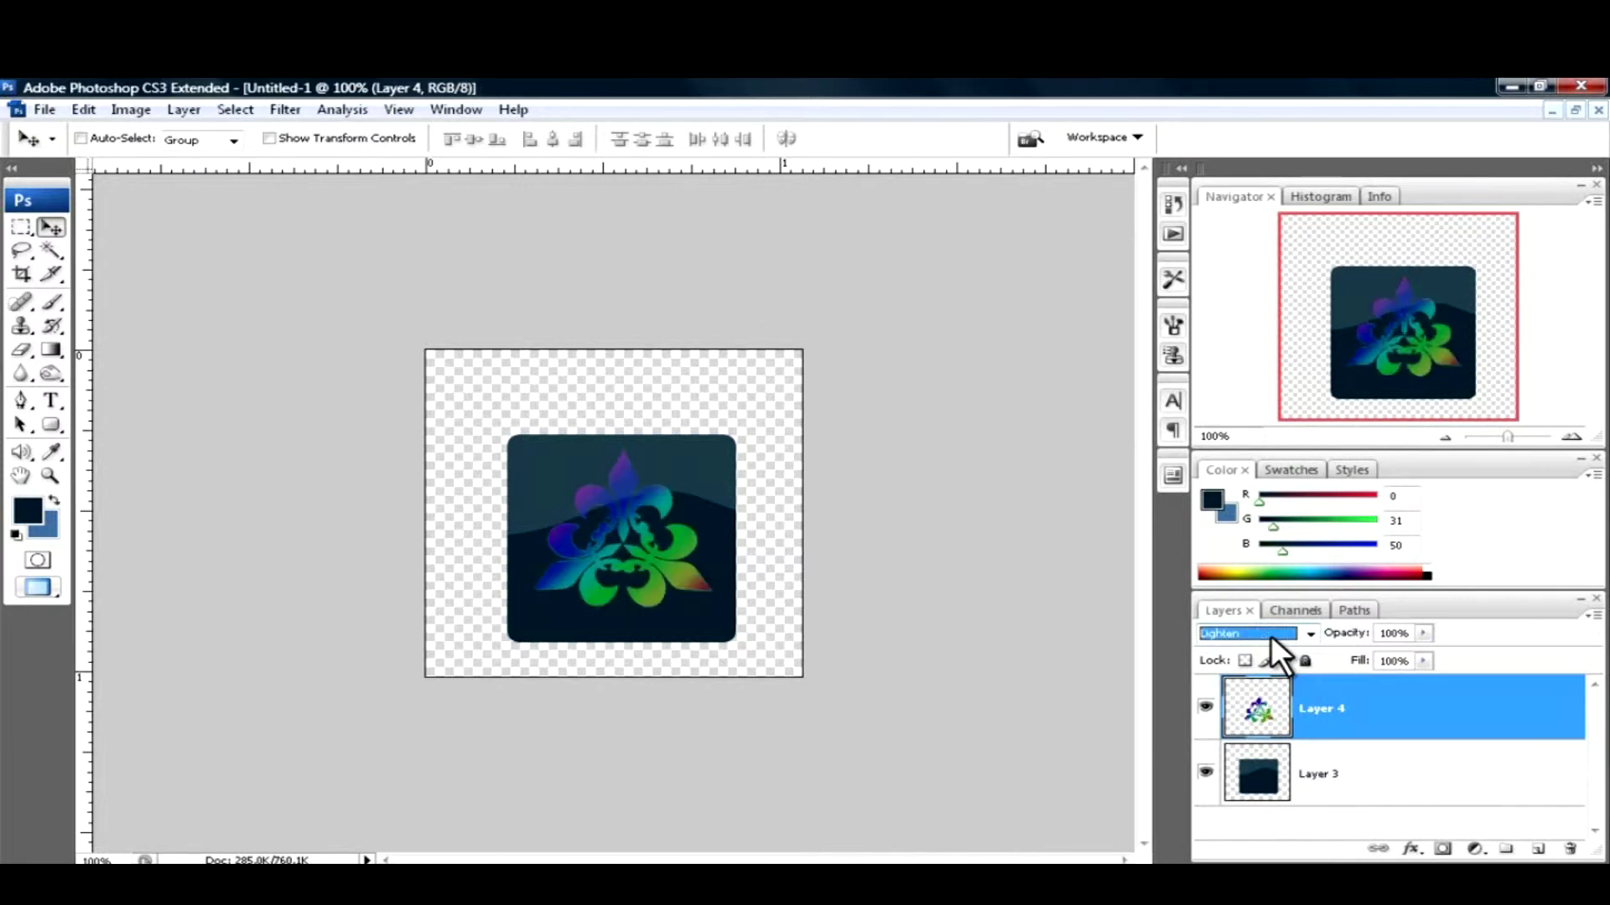
key(Down)
key(Down)
key(Down)
key(Down)
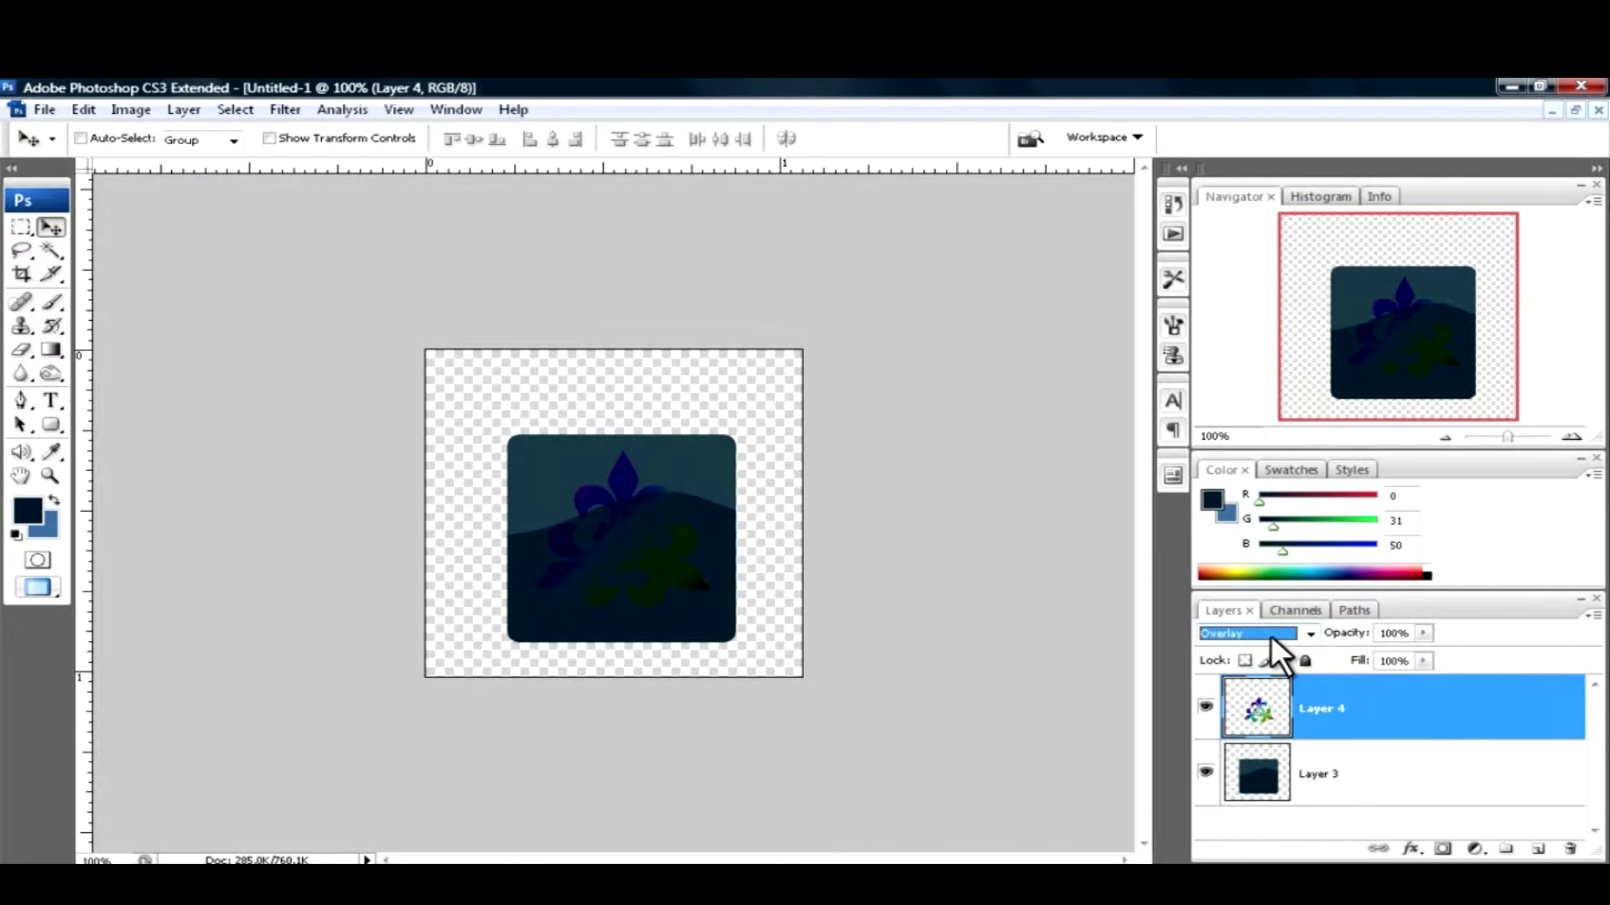
click(1270, 635)
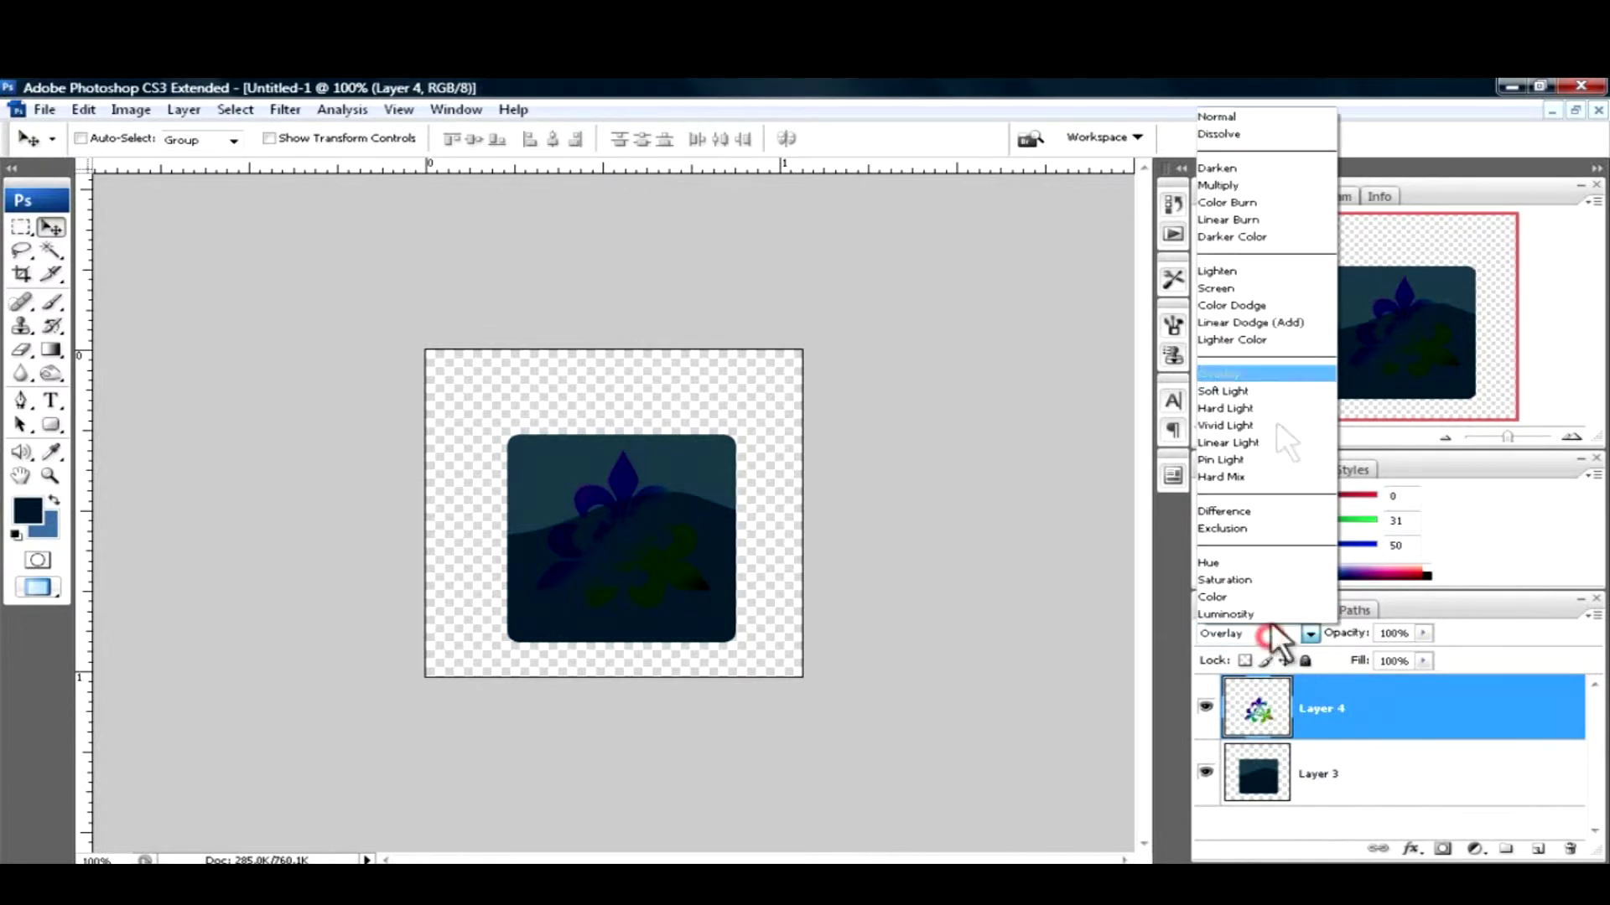
click(1259, 117)
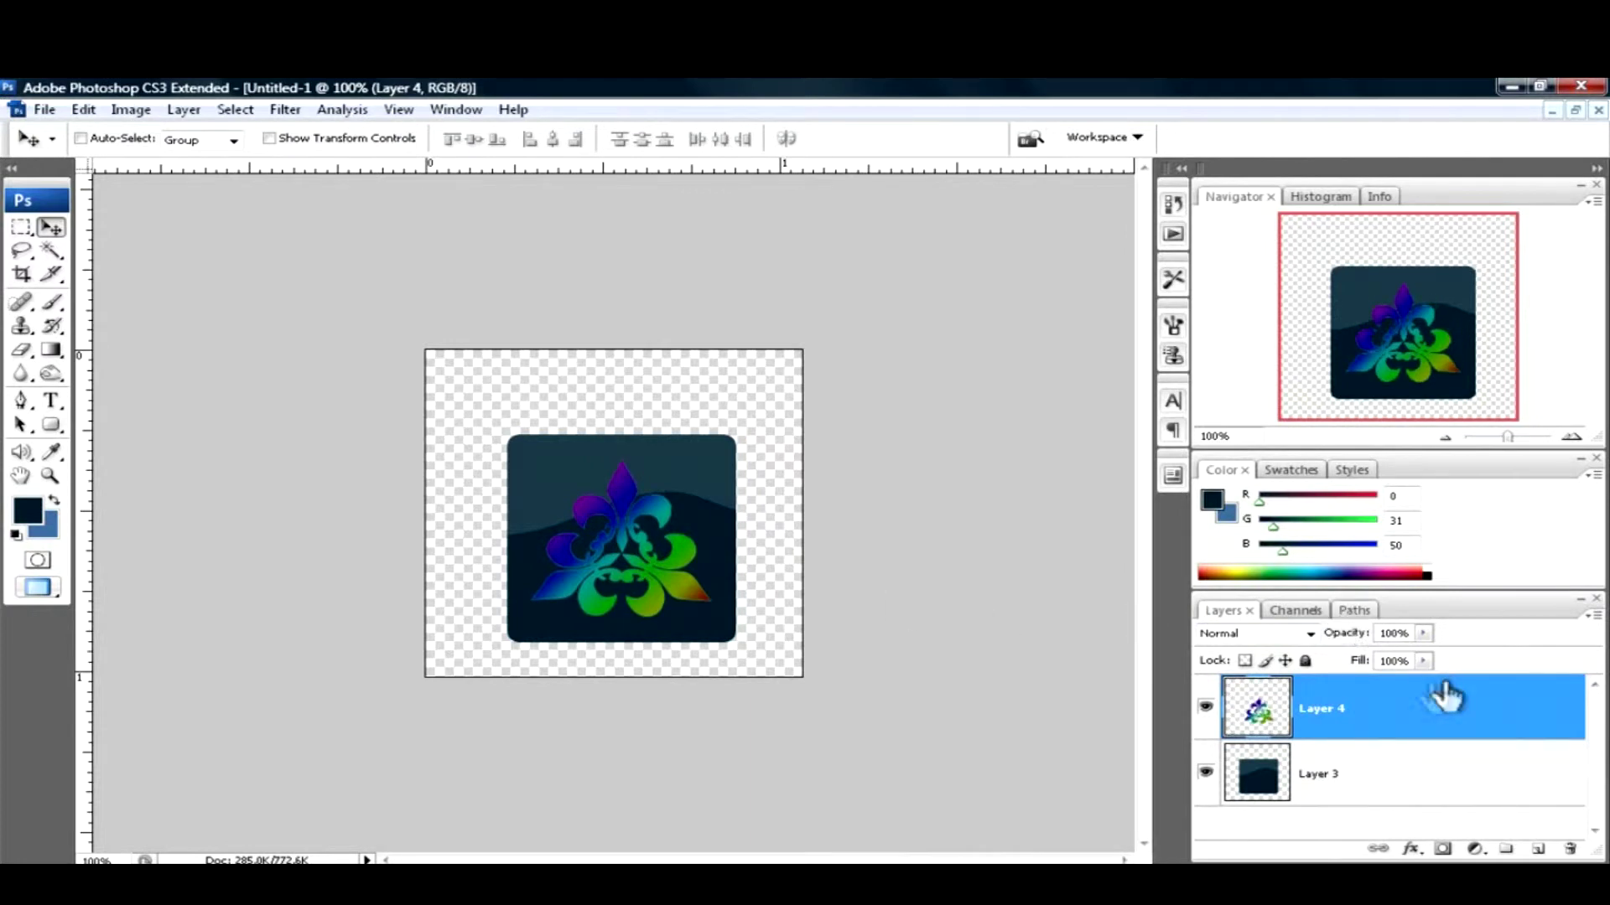
- Add a drop shadow to the rainbow emblem on Layer 4
click(1417, 847)
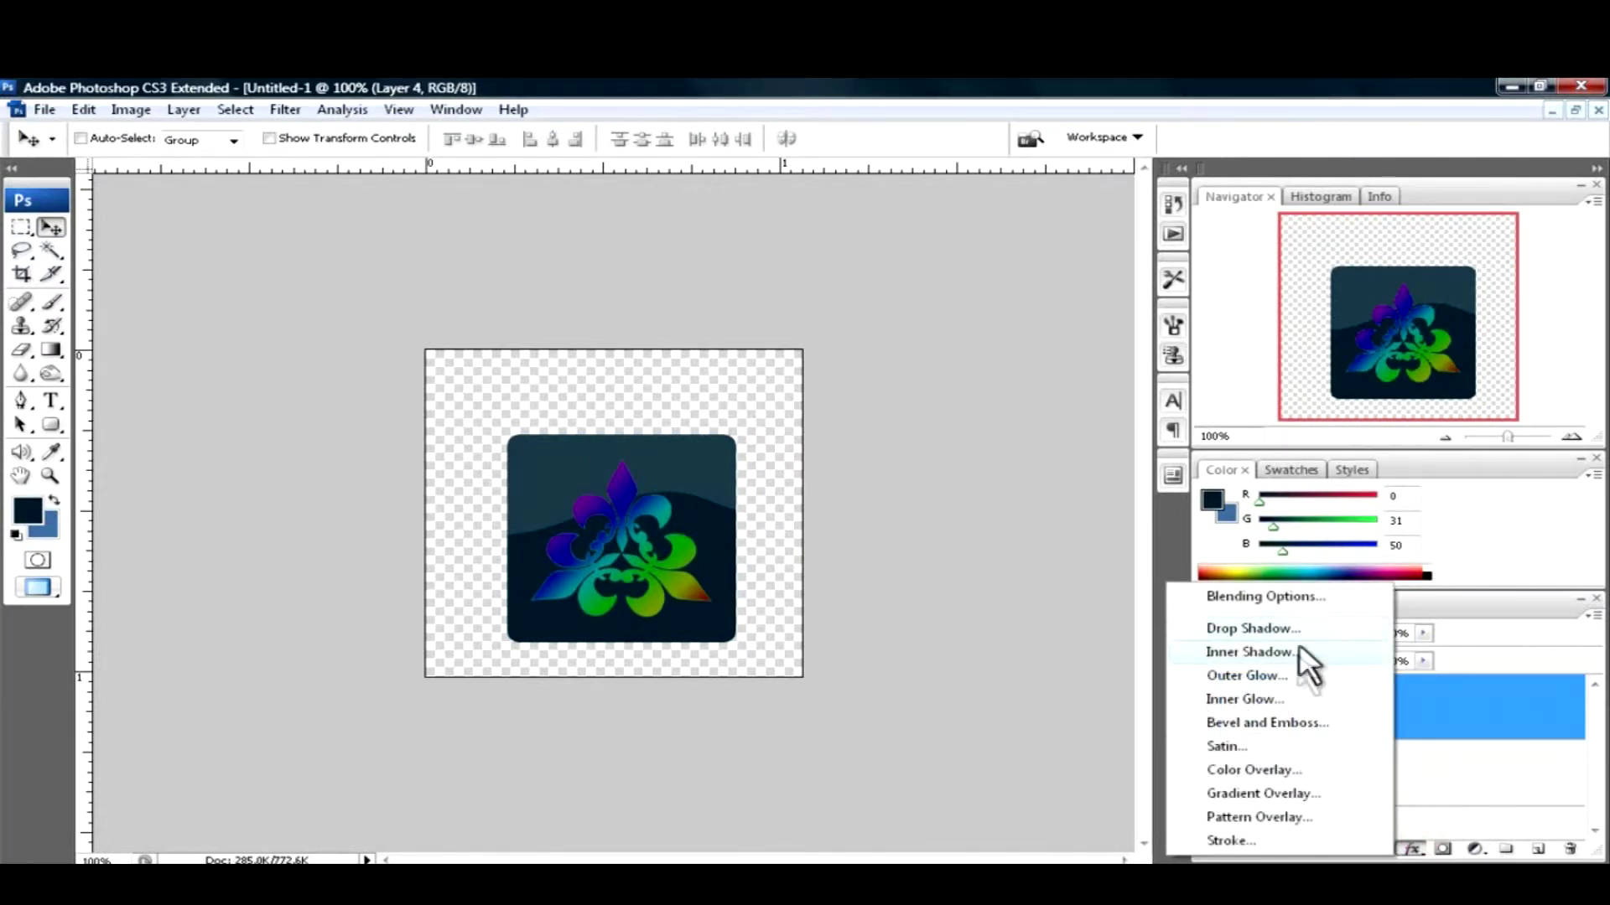
key(Escape)
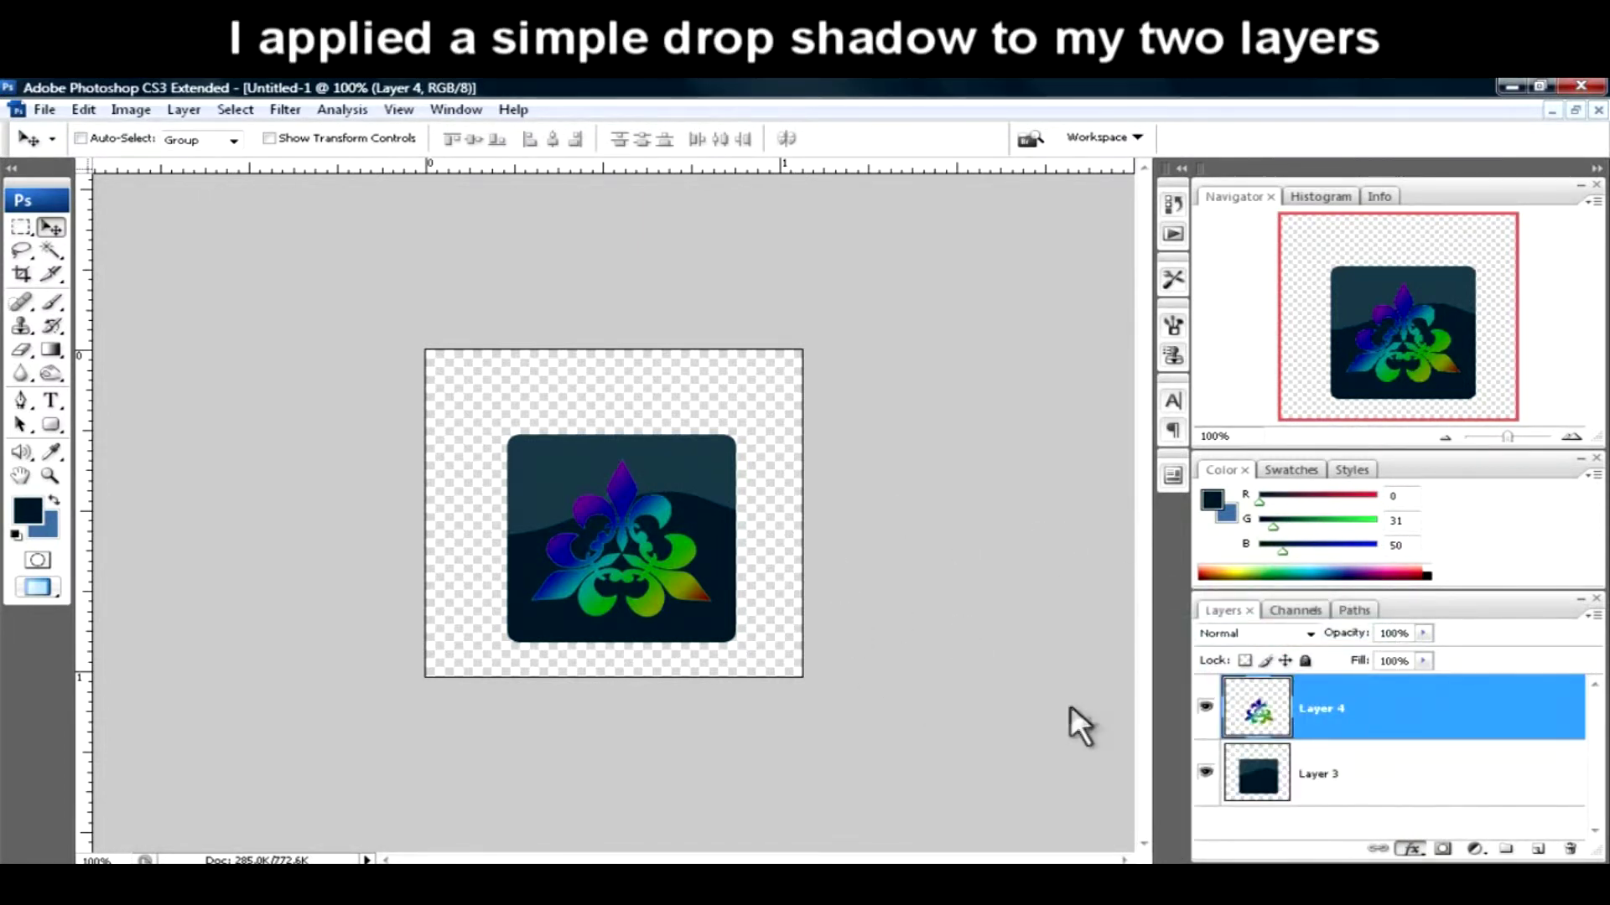
double_click(1313, 721)
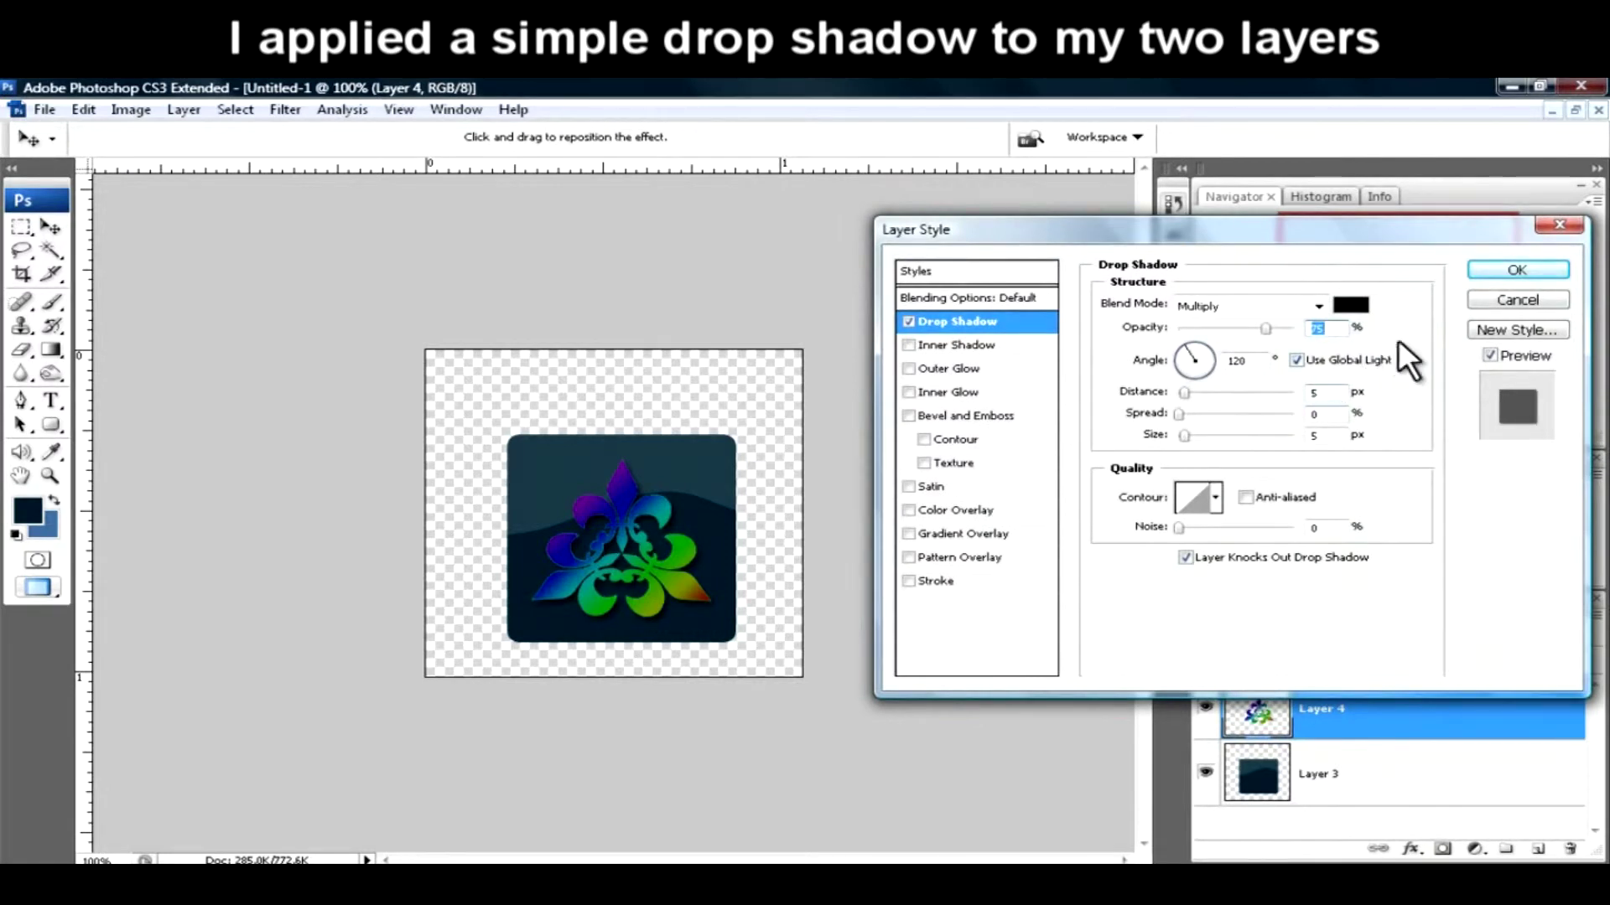
click(1544, 268)
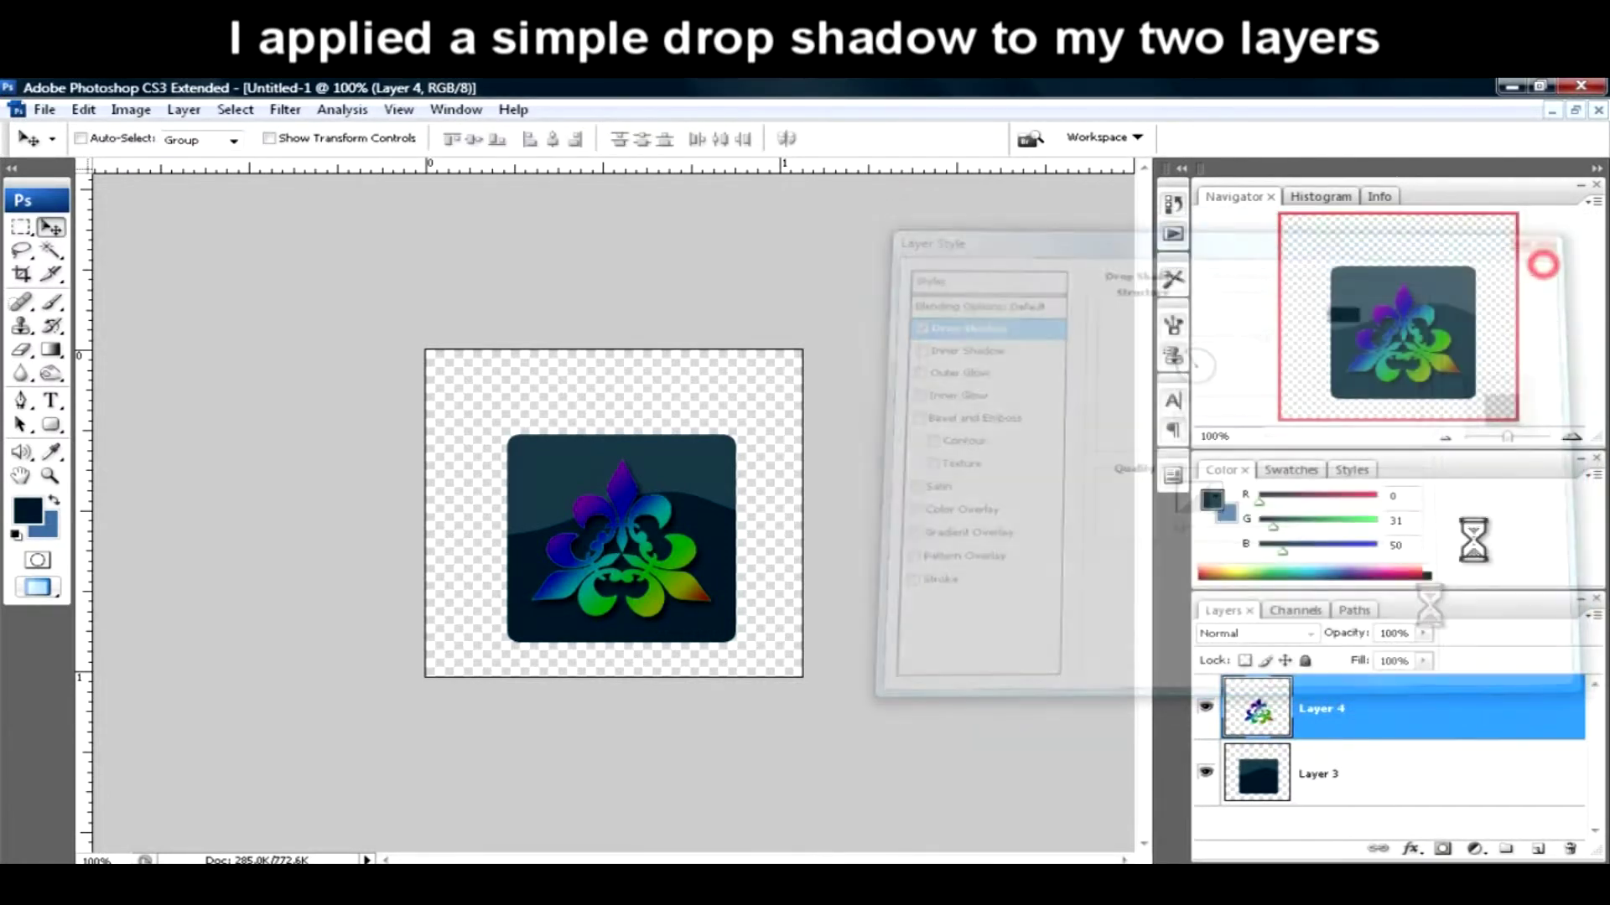
- Add a drop shadow to the navy rounded square on Layer 3
click(1267, 810)
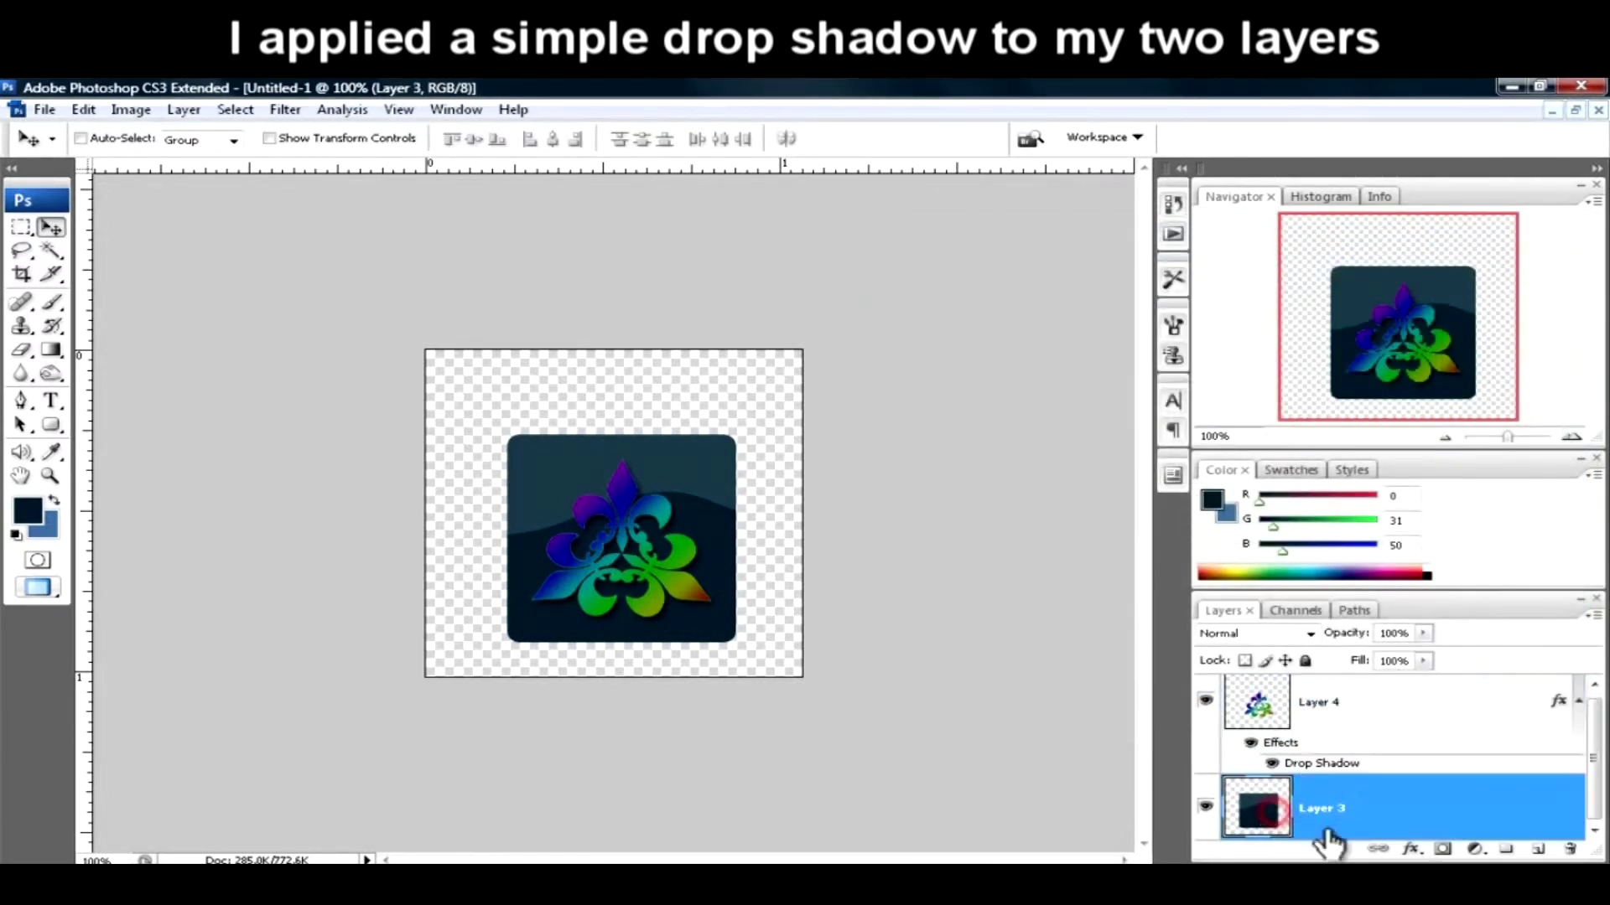
click(1415, 849)
click(1286, 628)
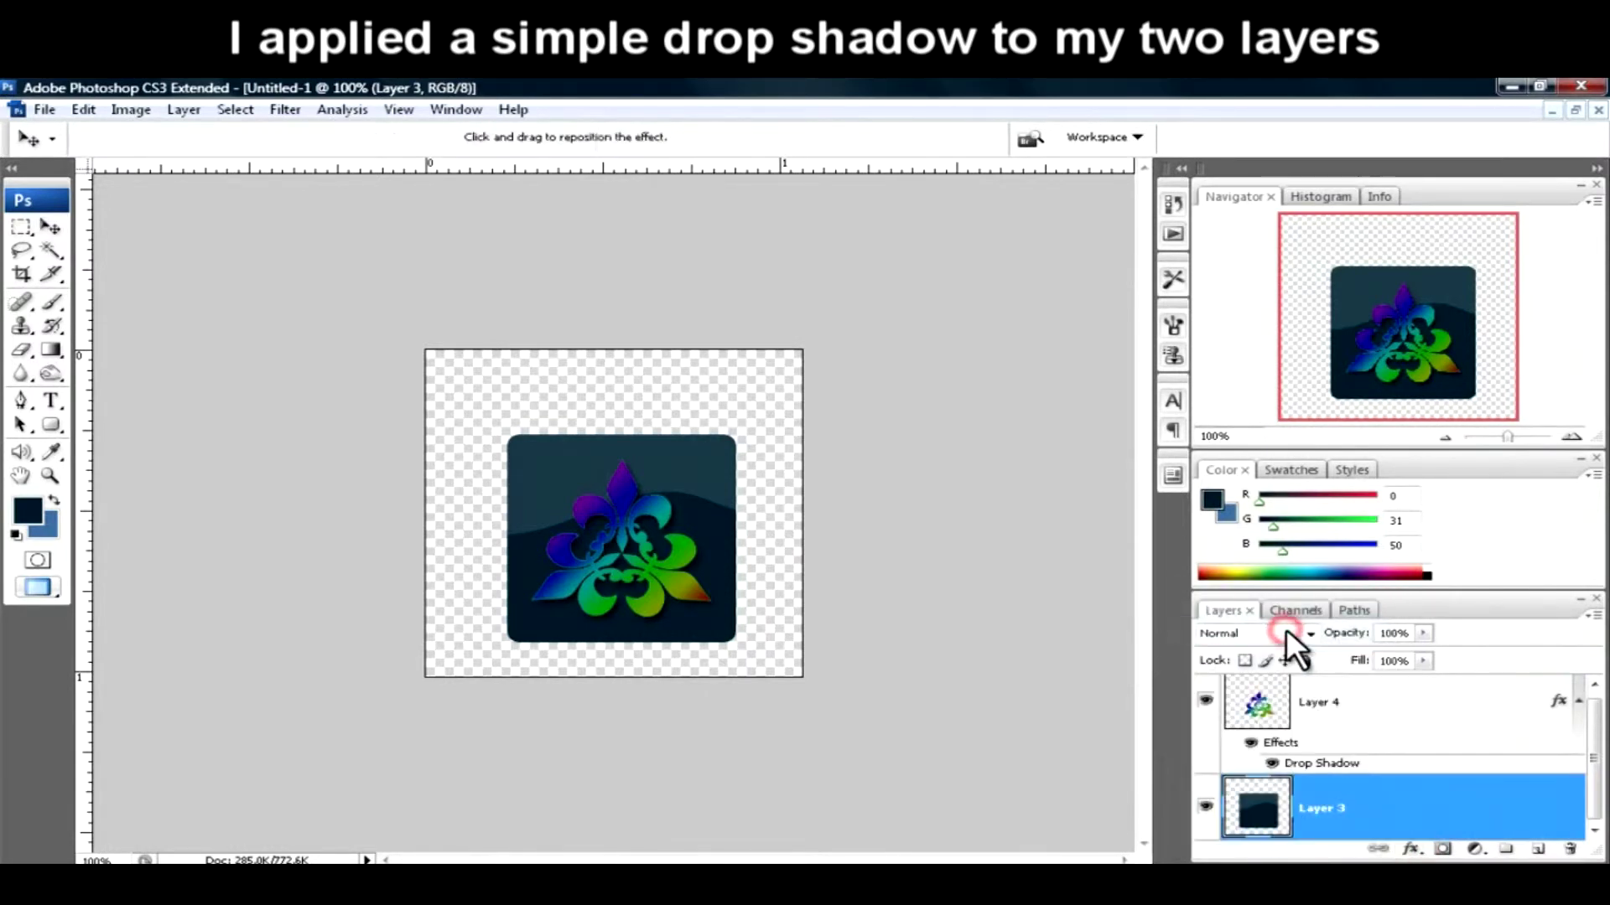
key(Return)
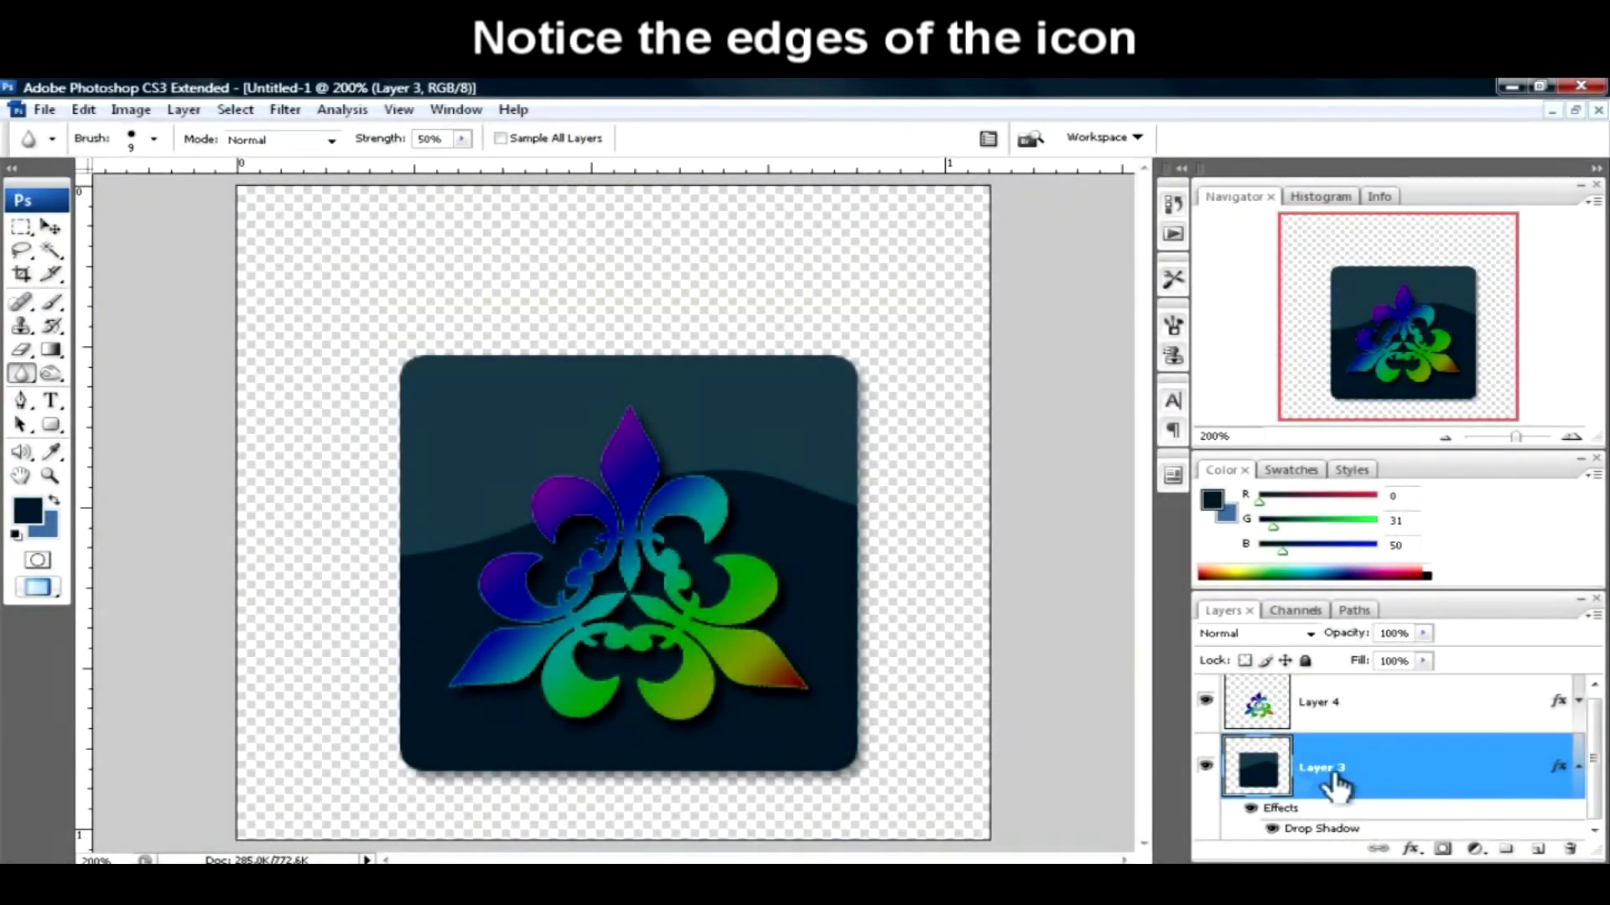
click(1344, 706)
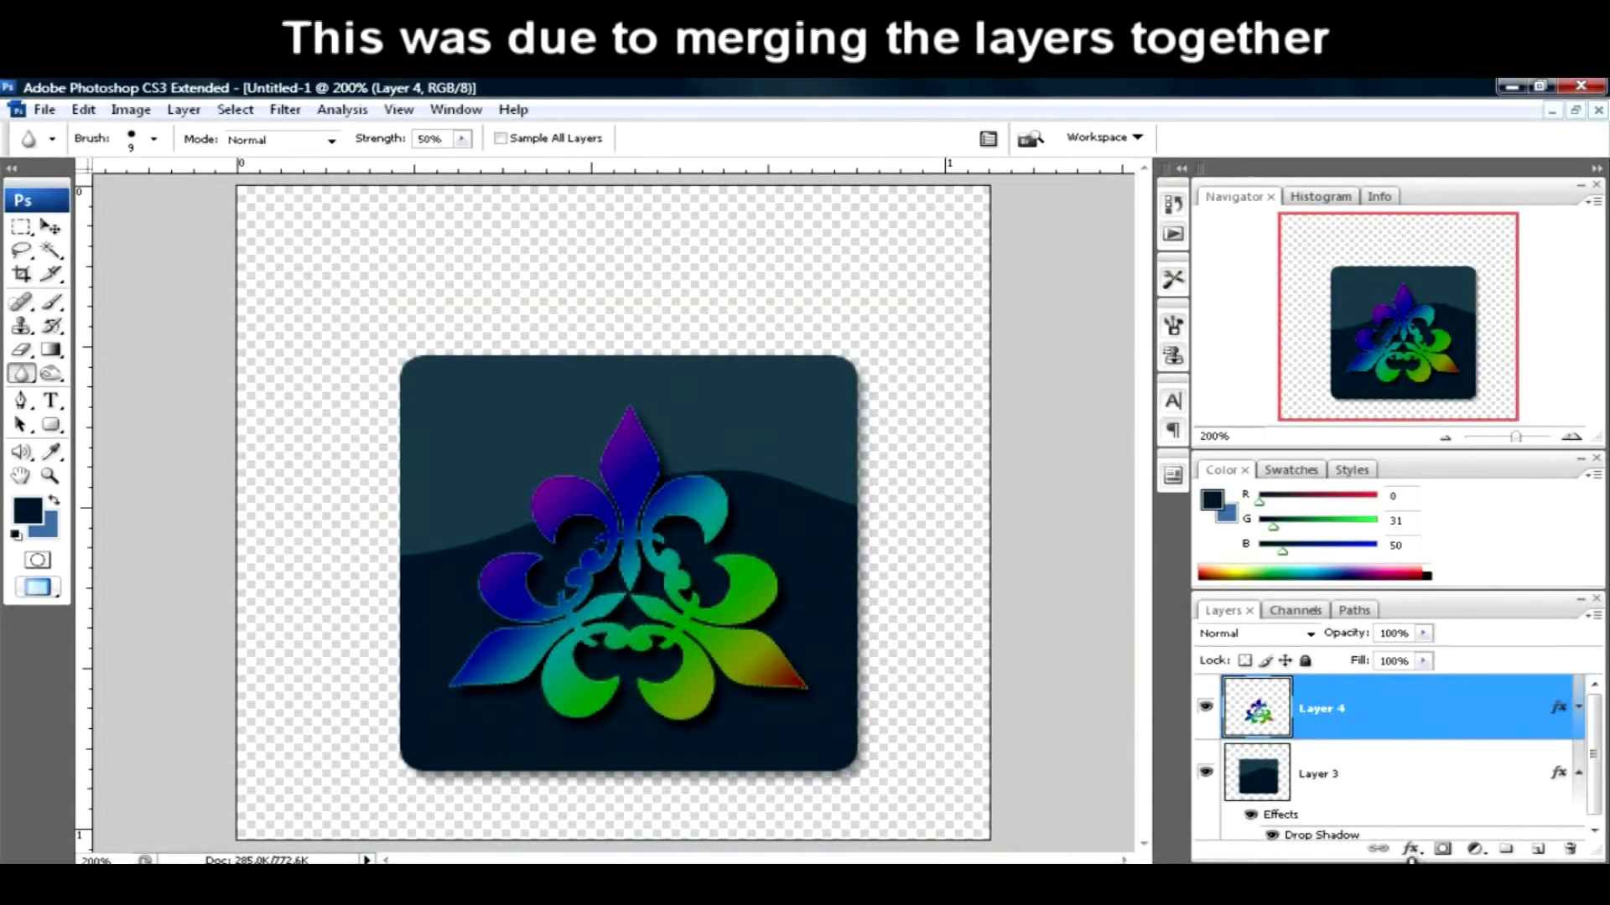
click(1412, 848)
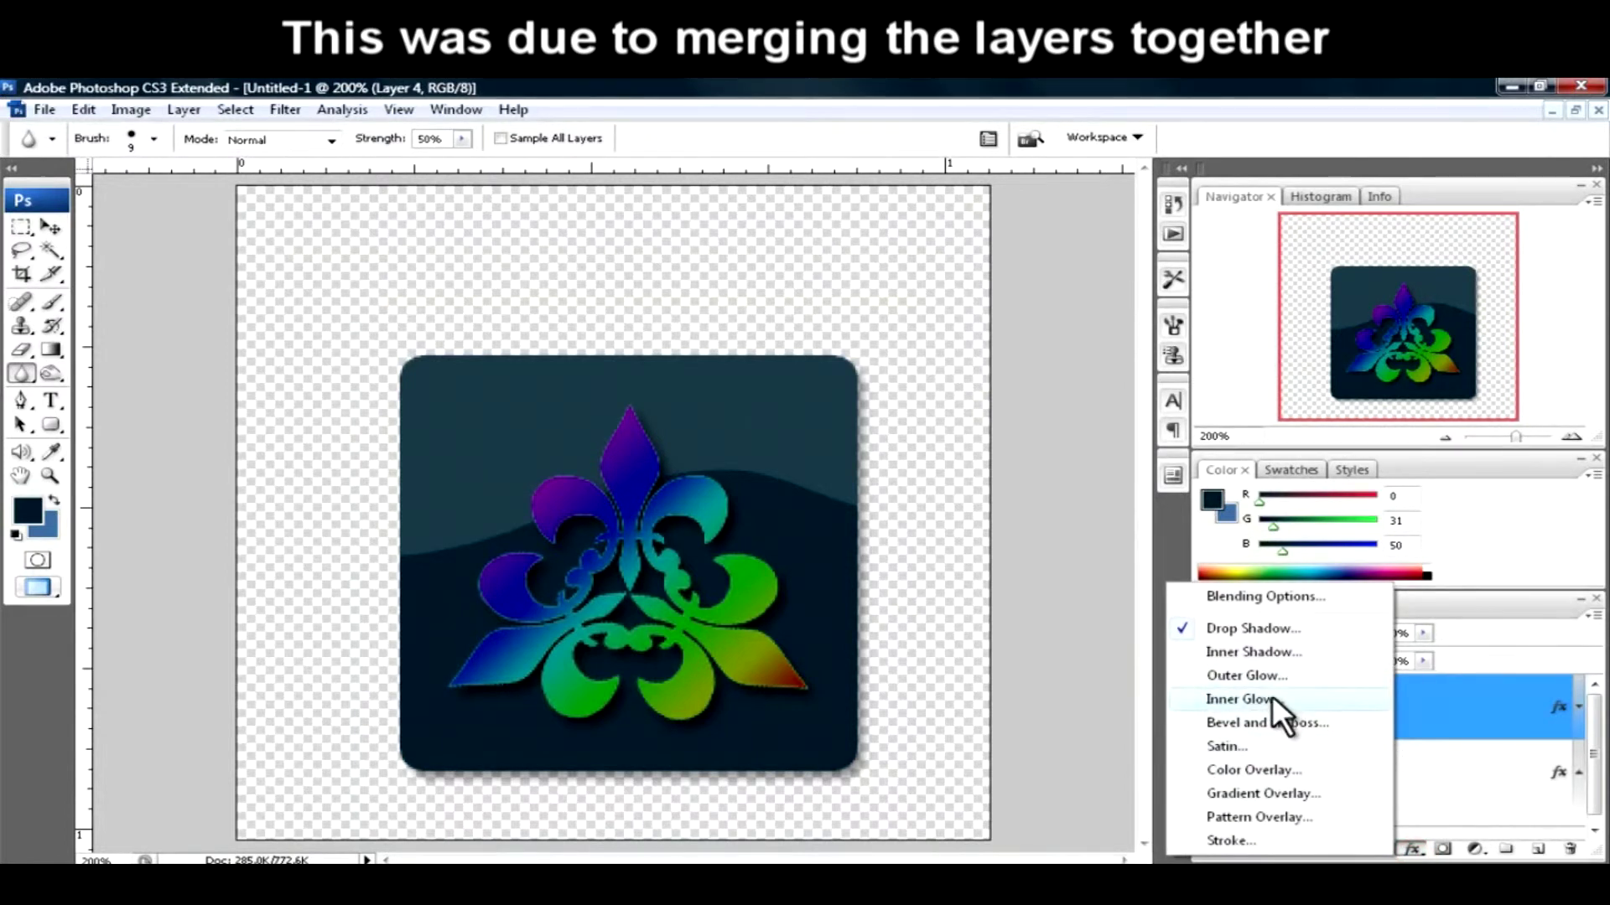
- Outline the fleur-de-lis with a 1 px black (000000) Outside stroke at 100% opacity
click(1250, 840)
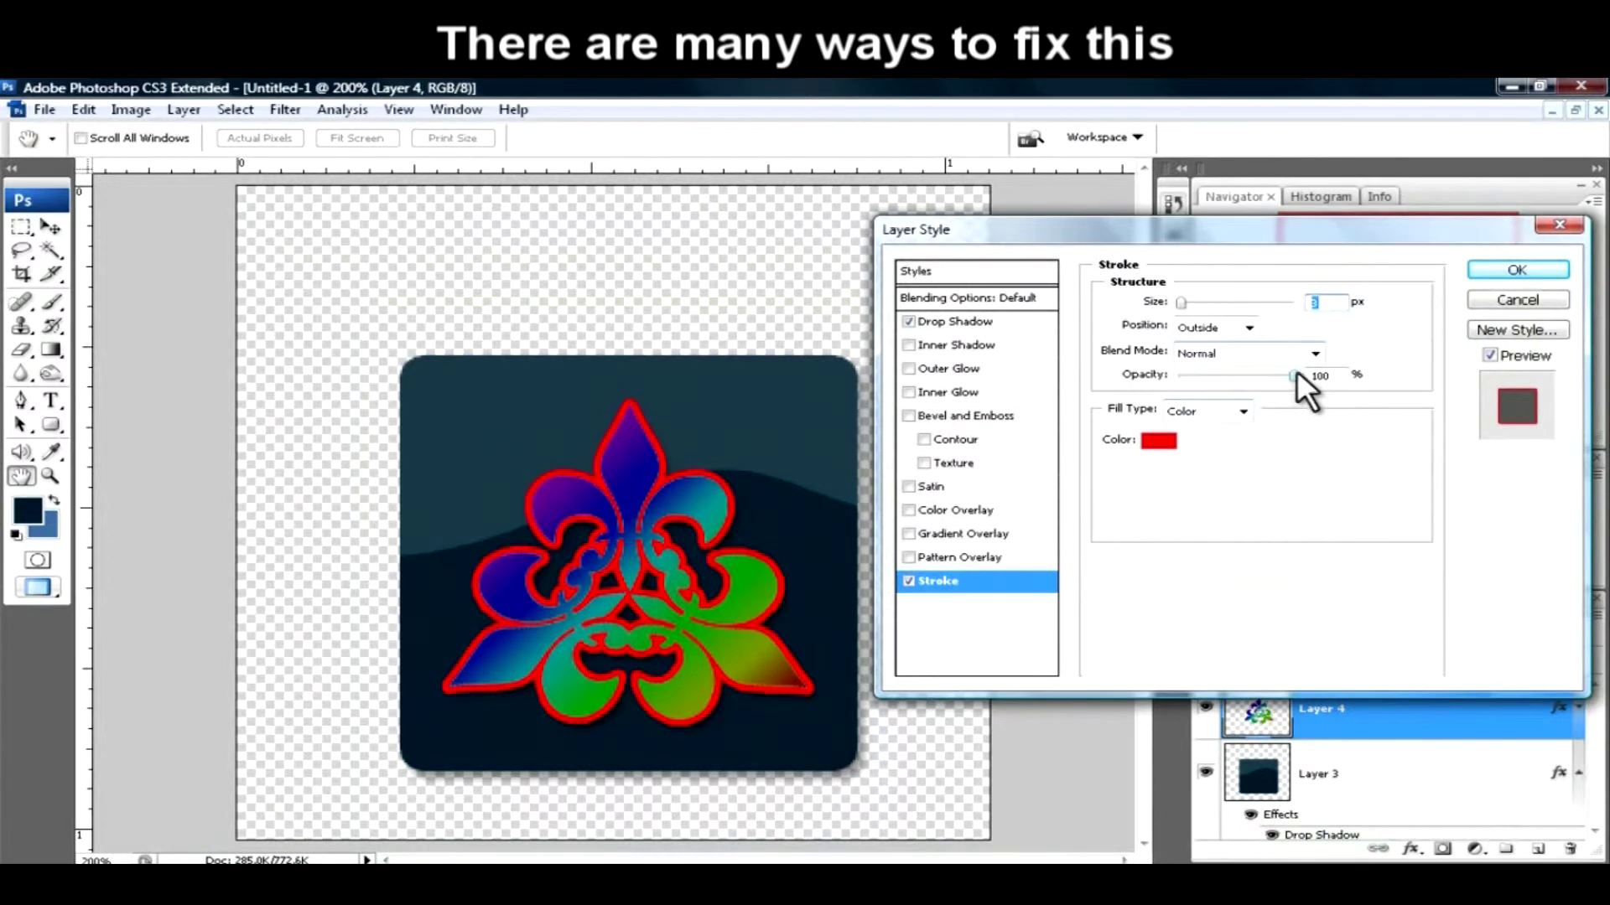
drag(1293, 374, 1214, 376)
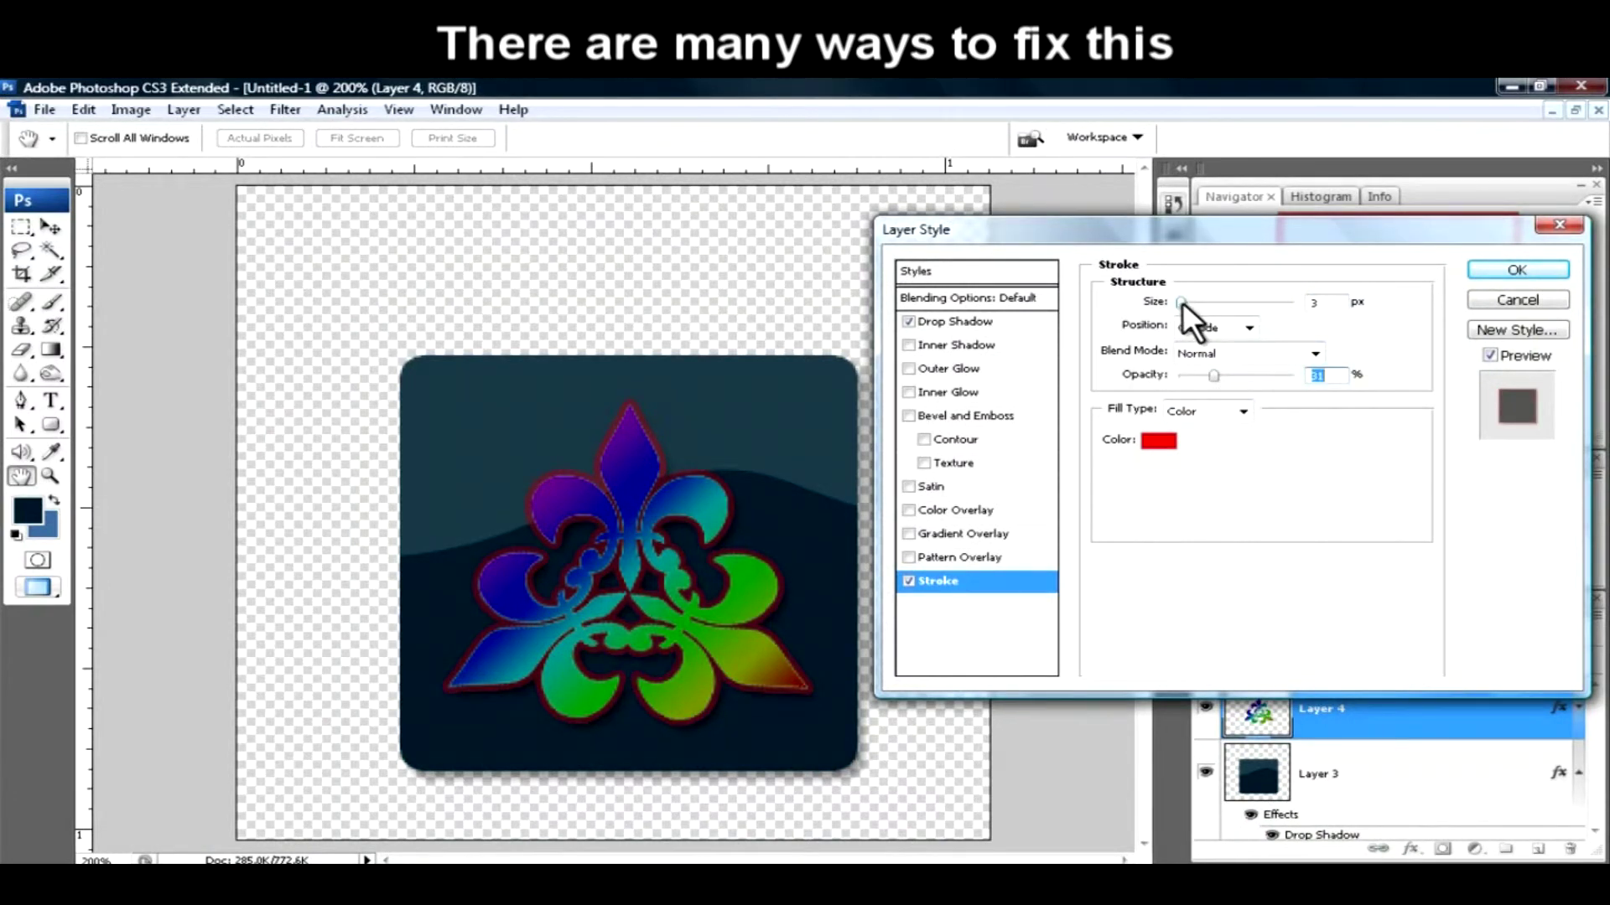
drag(1182, 300, 1178, 300)
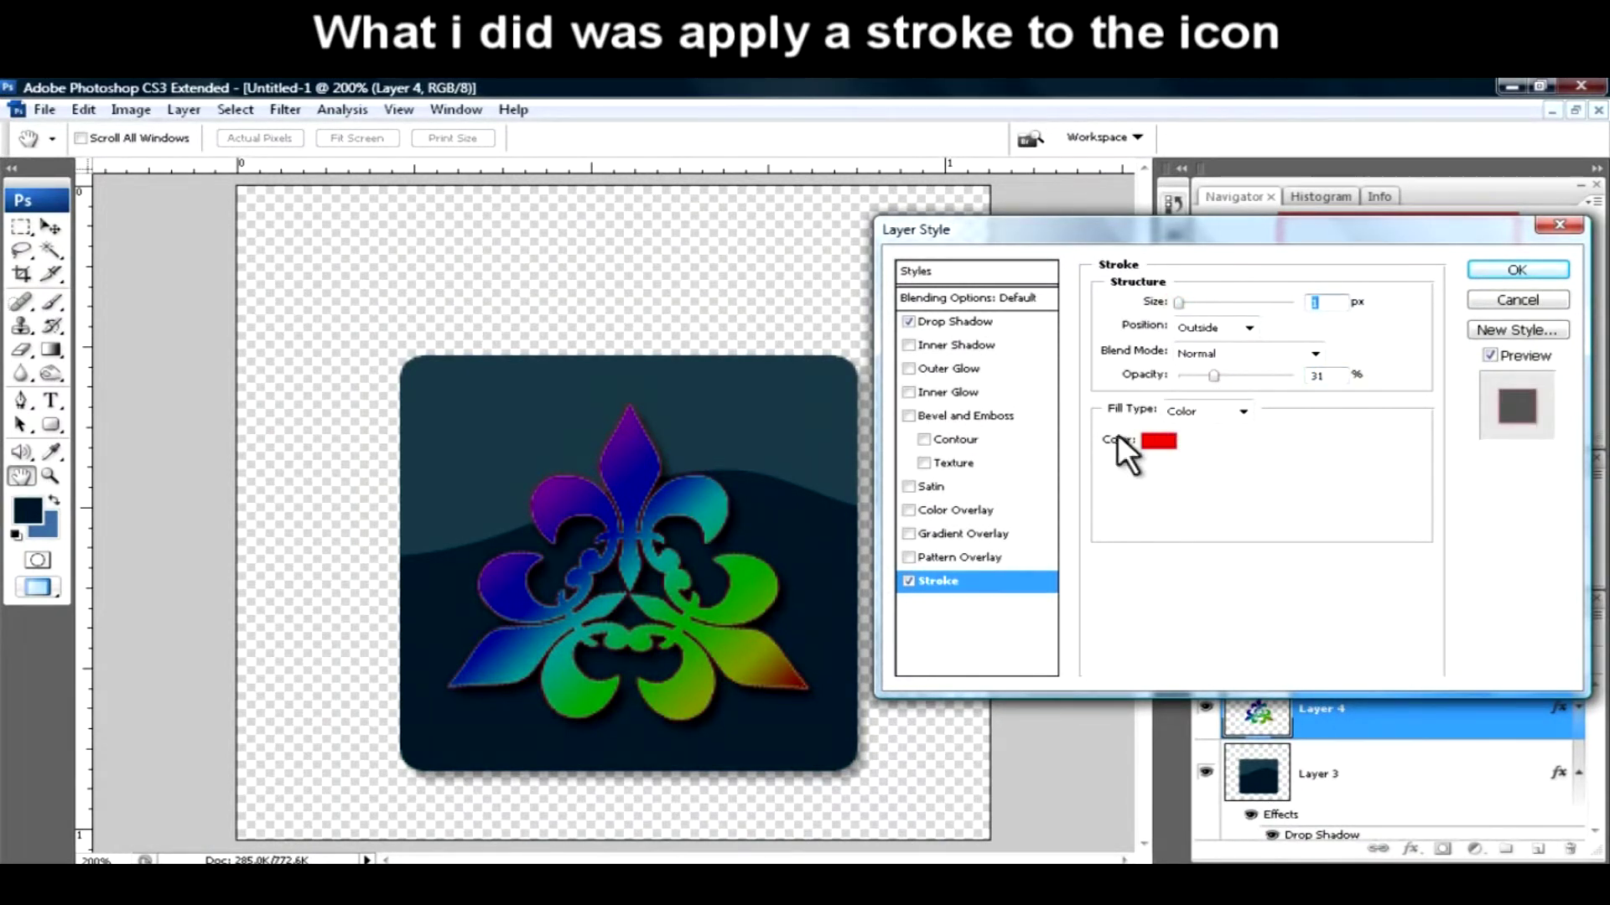
click(1159, 441)
double_click(752, 622)
text(000000)
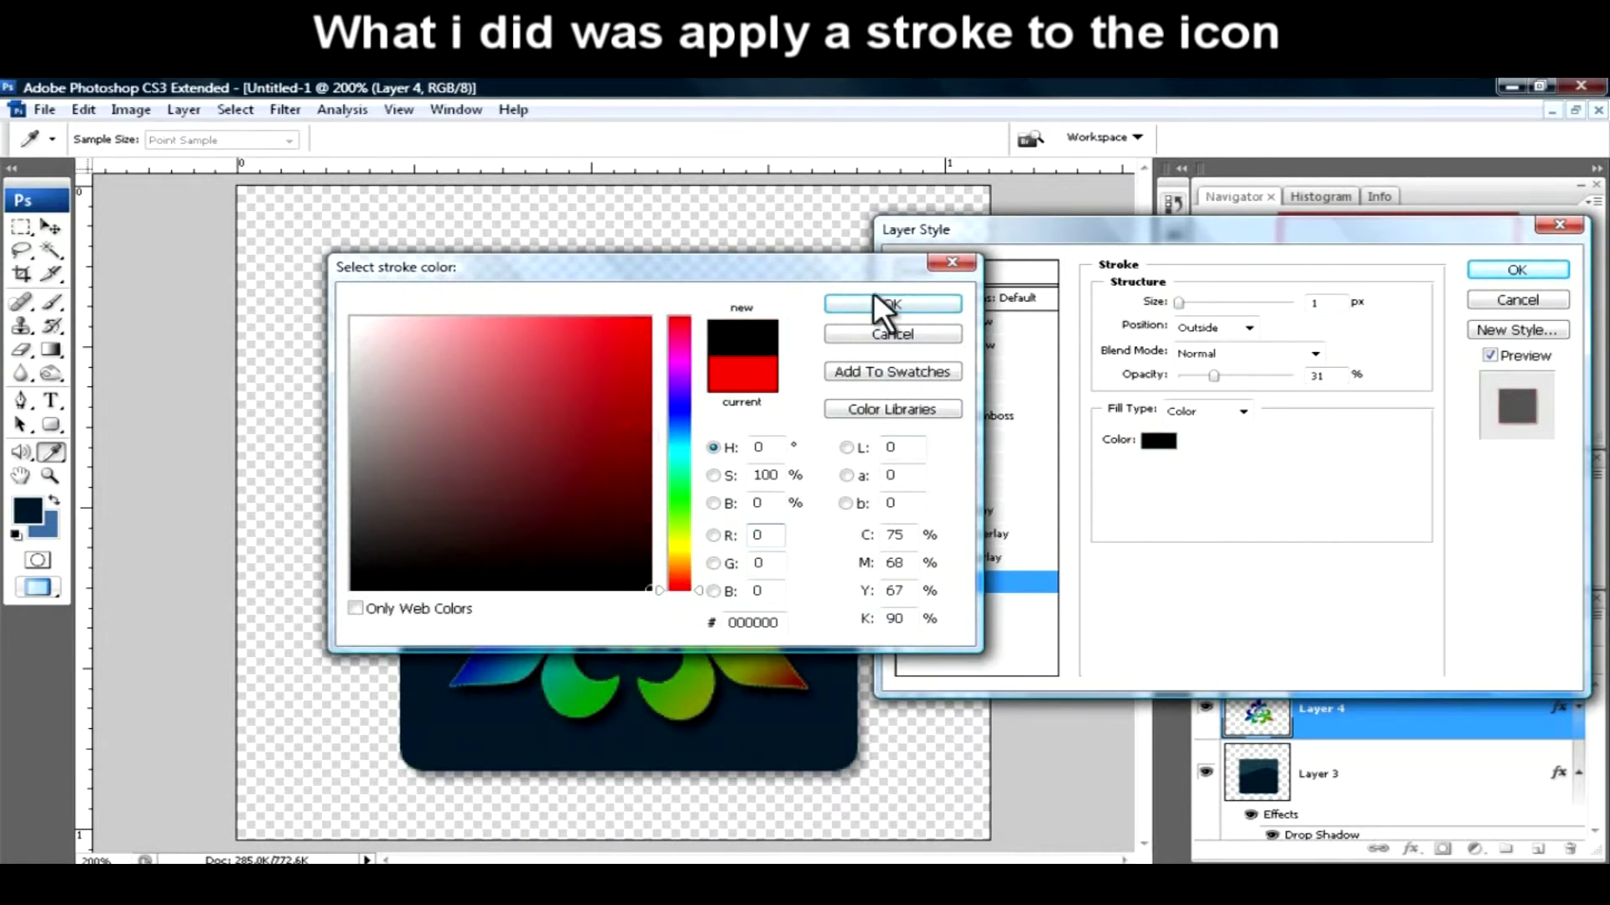
click(876, 303)
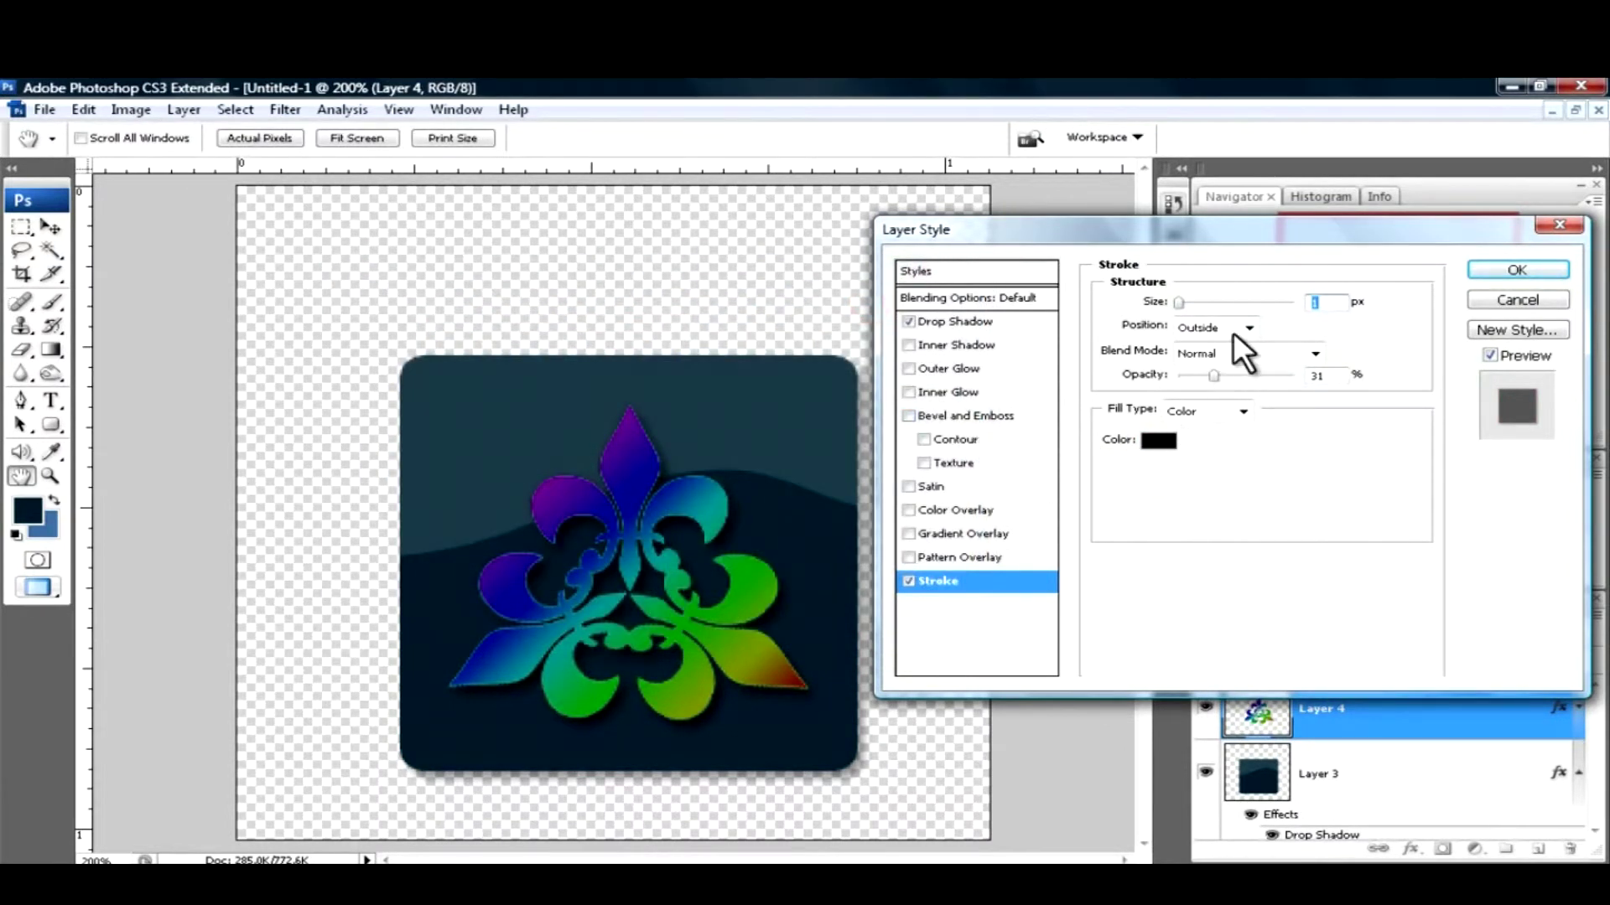
drag(1187, 300, 1182, 302)
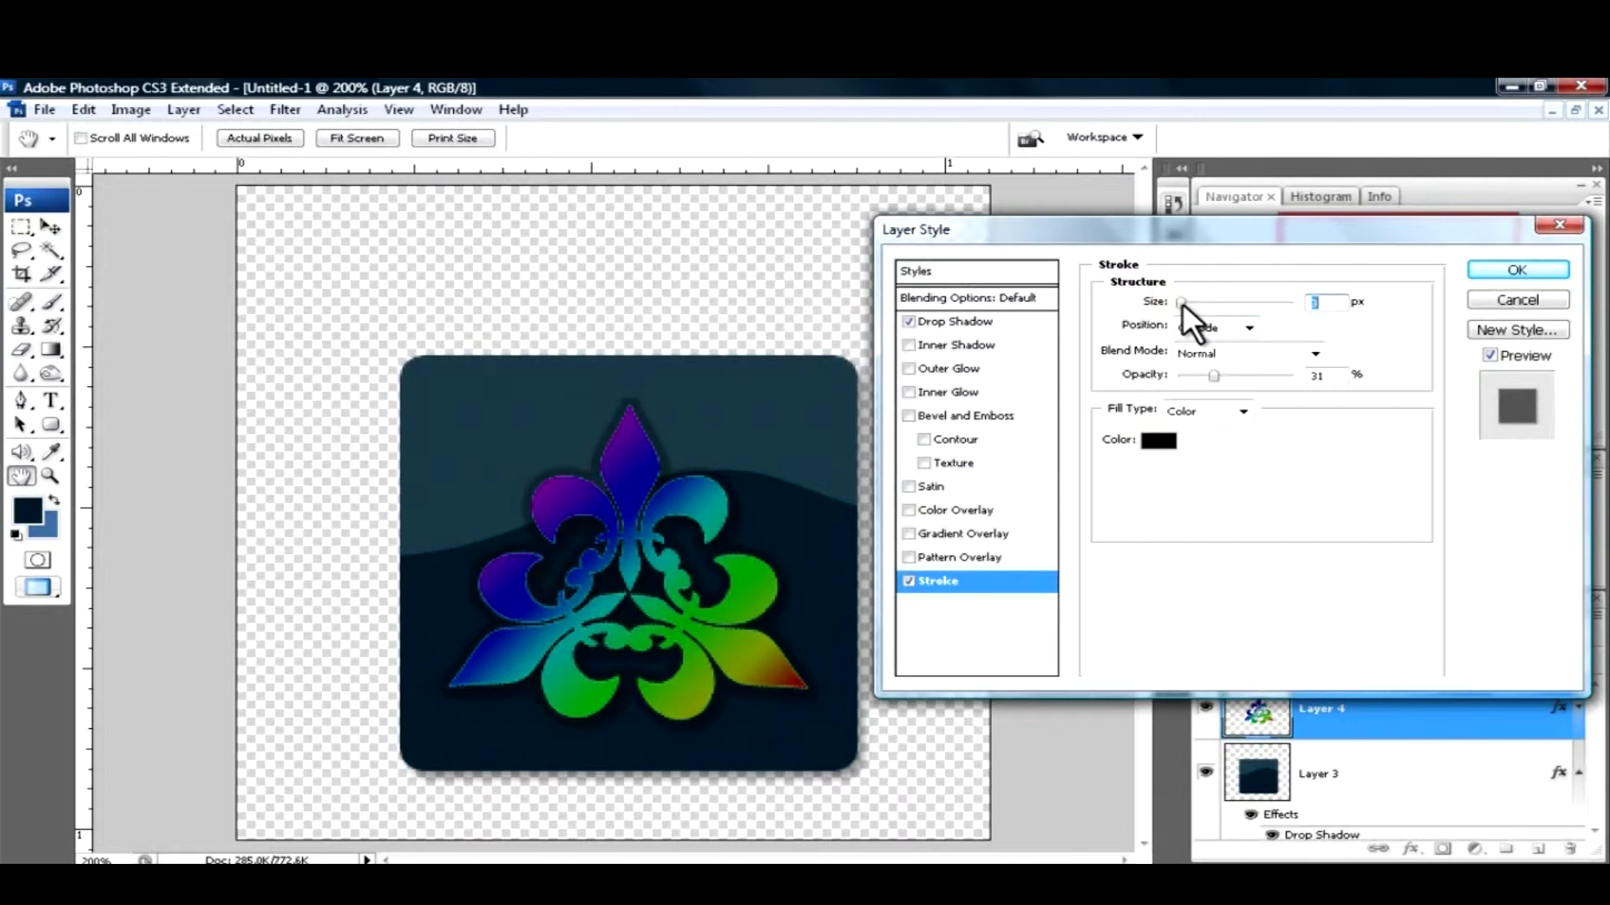
drag(1244, 374, 1345, 377)
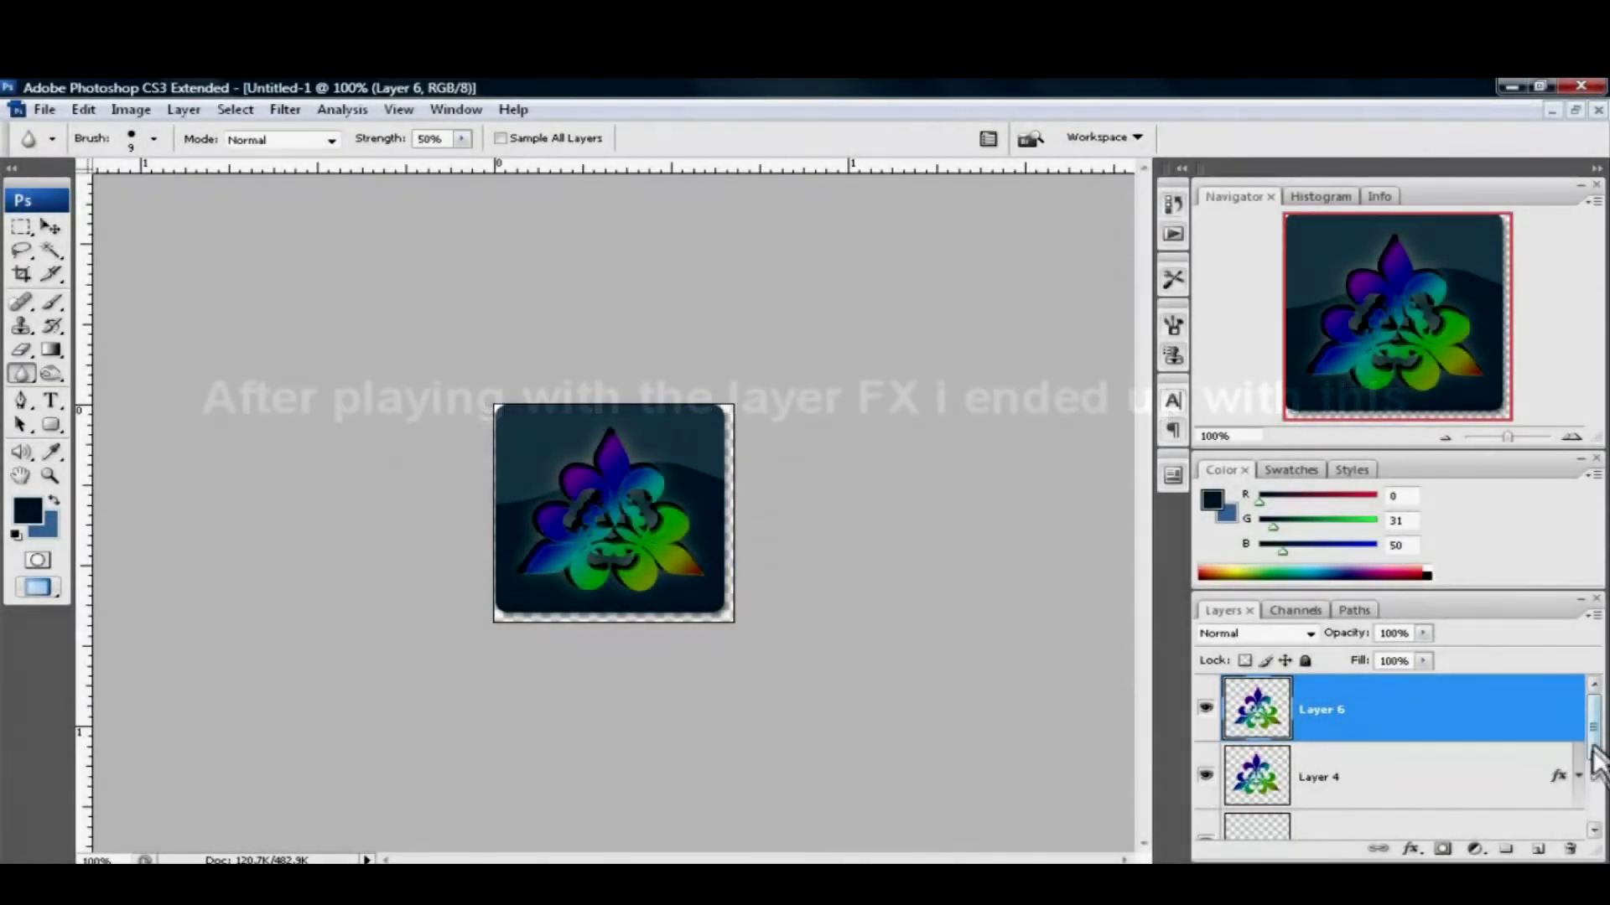
- Duplicate the emblem as Layer 6, delete the empty Layer 5, and select the copy
drag(1592, 742, 1595, 788)
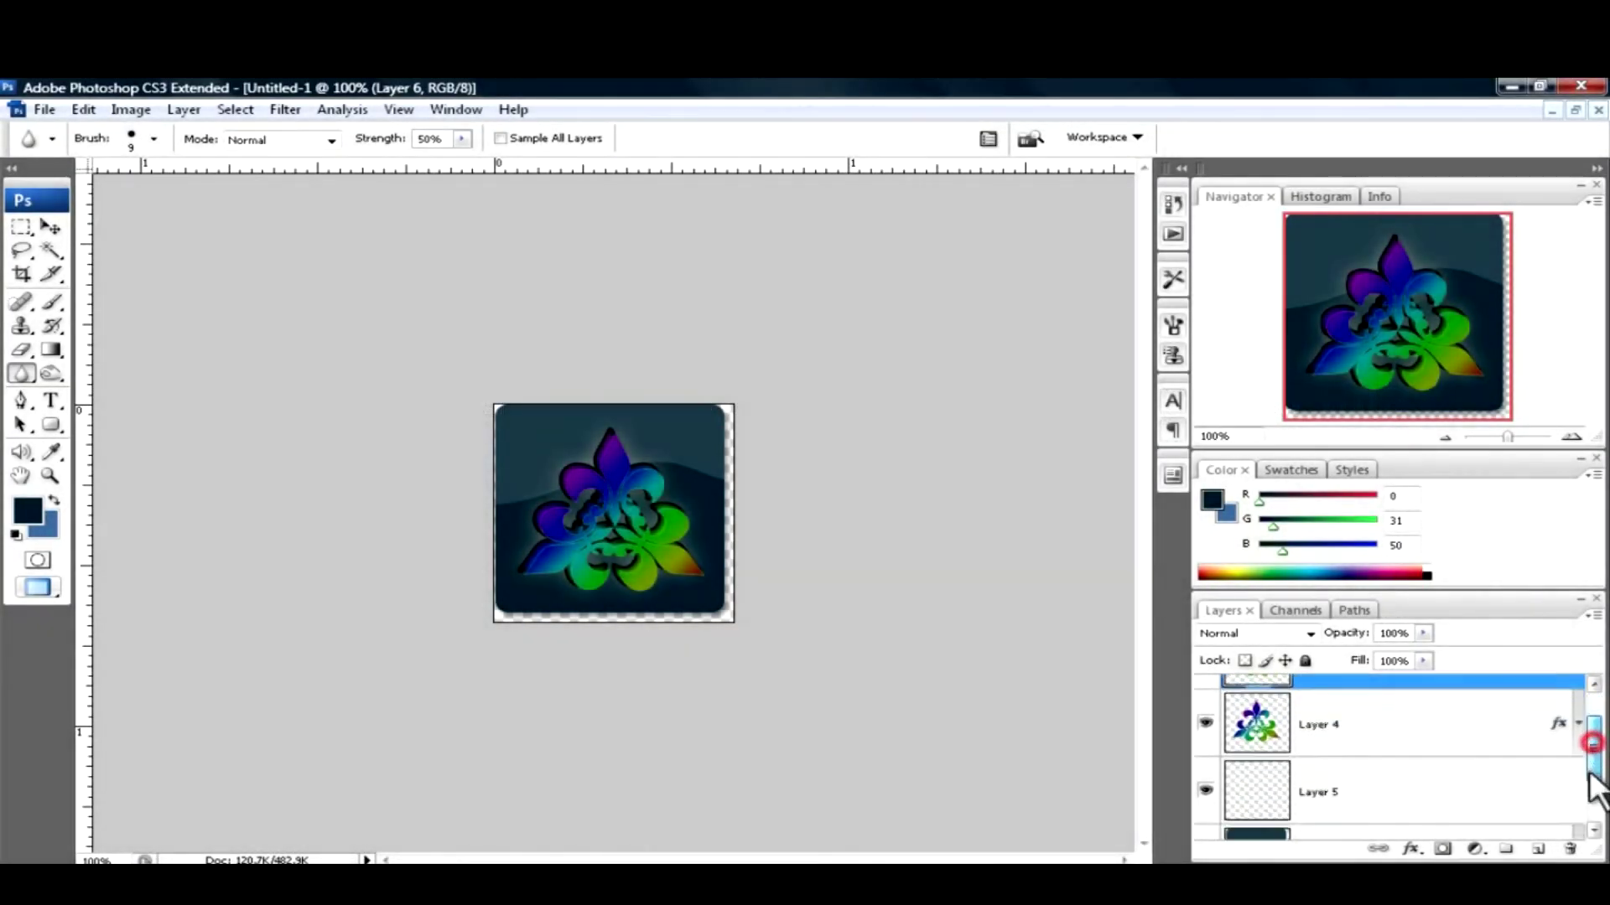
click(1448, 766)
mouse_move(1319, 770)
mouse_down()
mouse_move(1575, 851)
mouse_move(1597, 742)
mouse_up()
click(1437, 710)
drag(1437, 709, 280, 129)
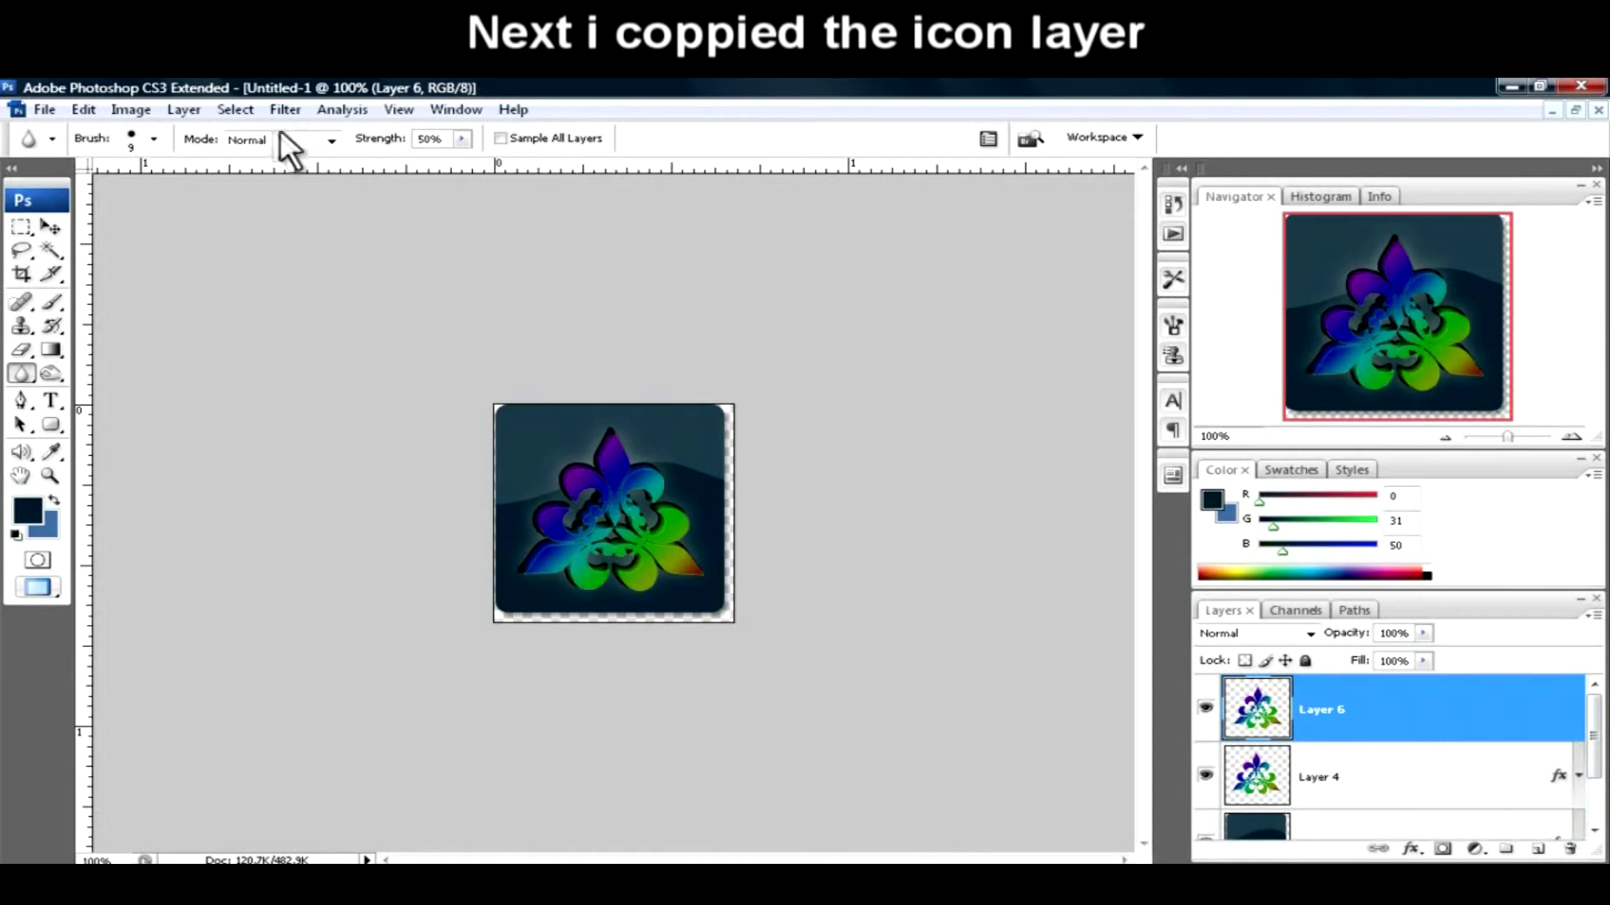
- Apply a Zoom Radial Blur with amount 85 at Good quality to Layer 6
click(285, 109)
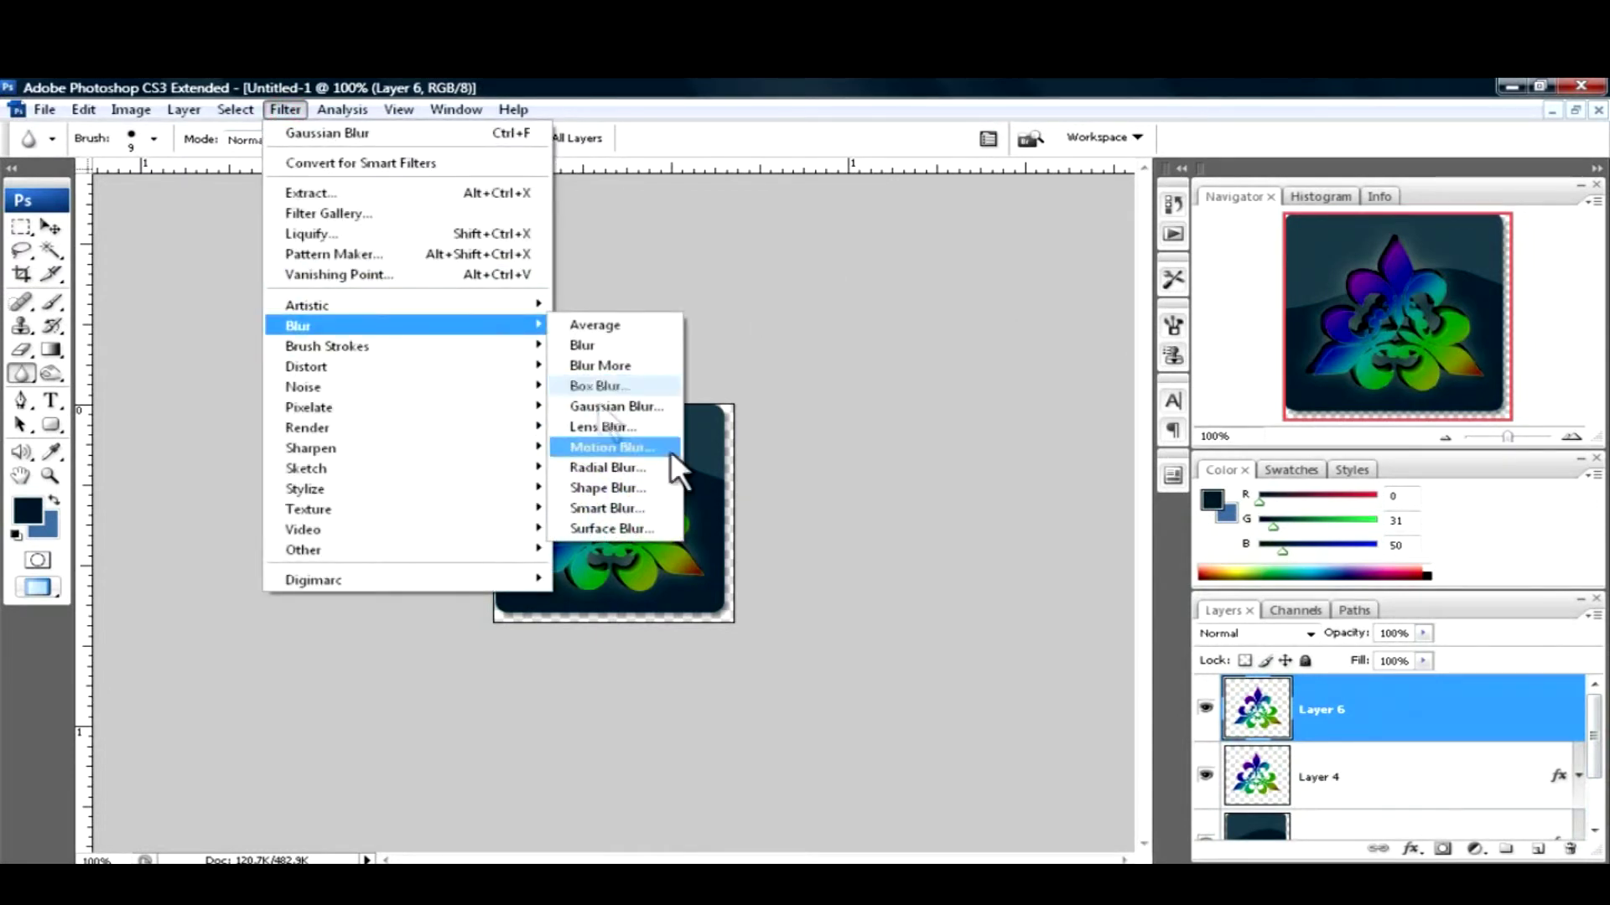
click(601, 468)
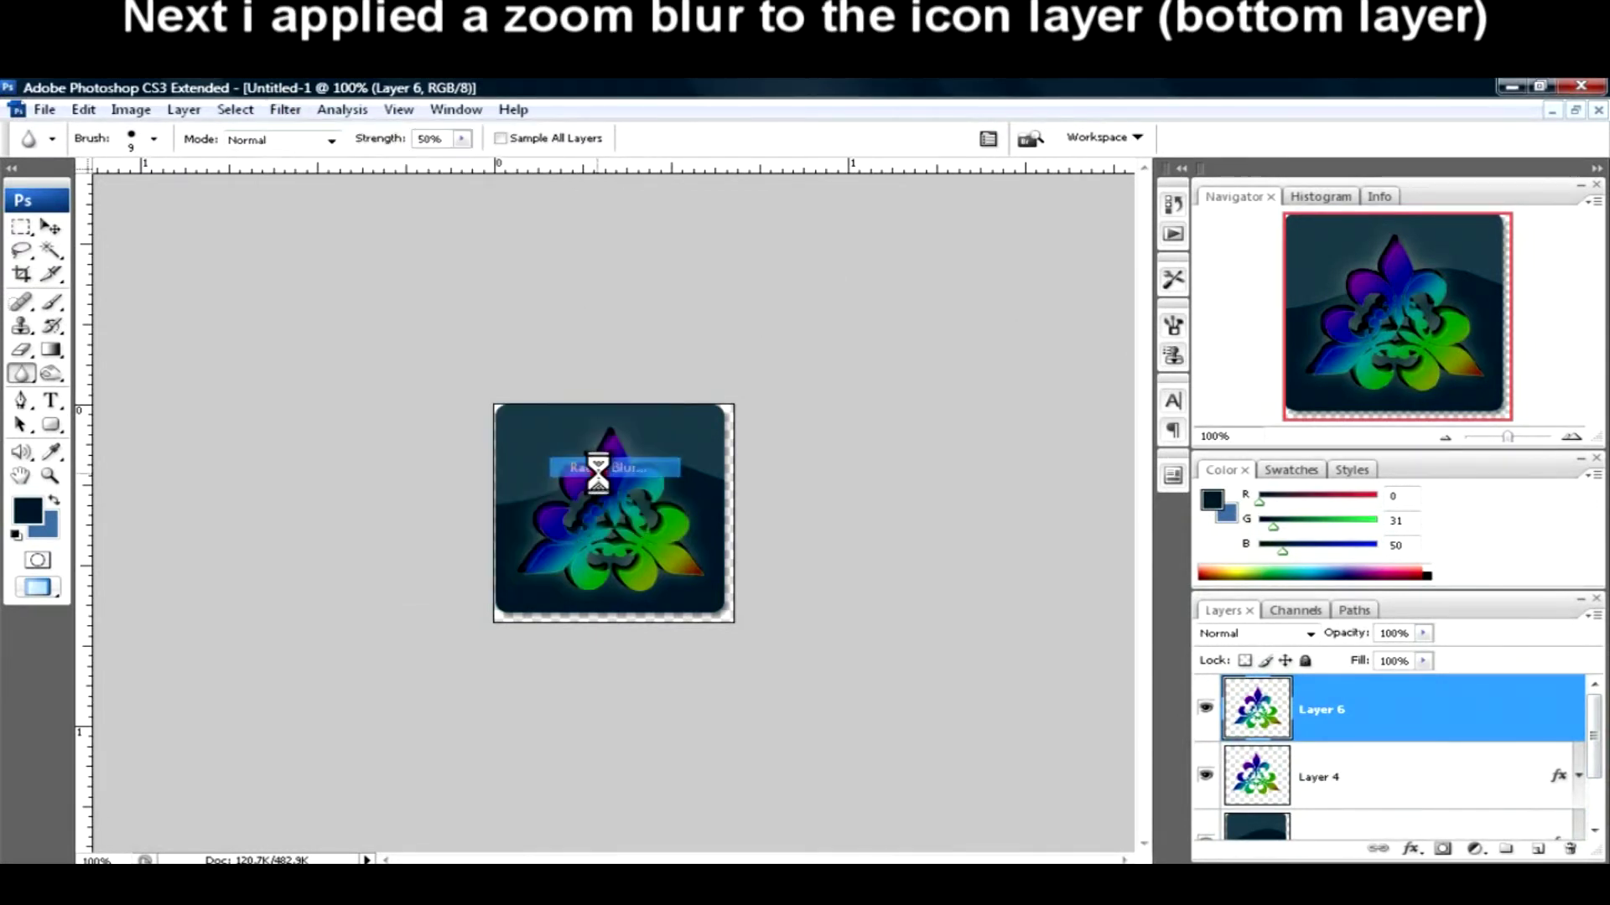
click(653, 399)
drag(651, 329, 783, 339)
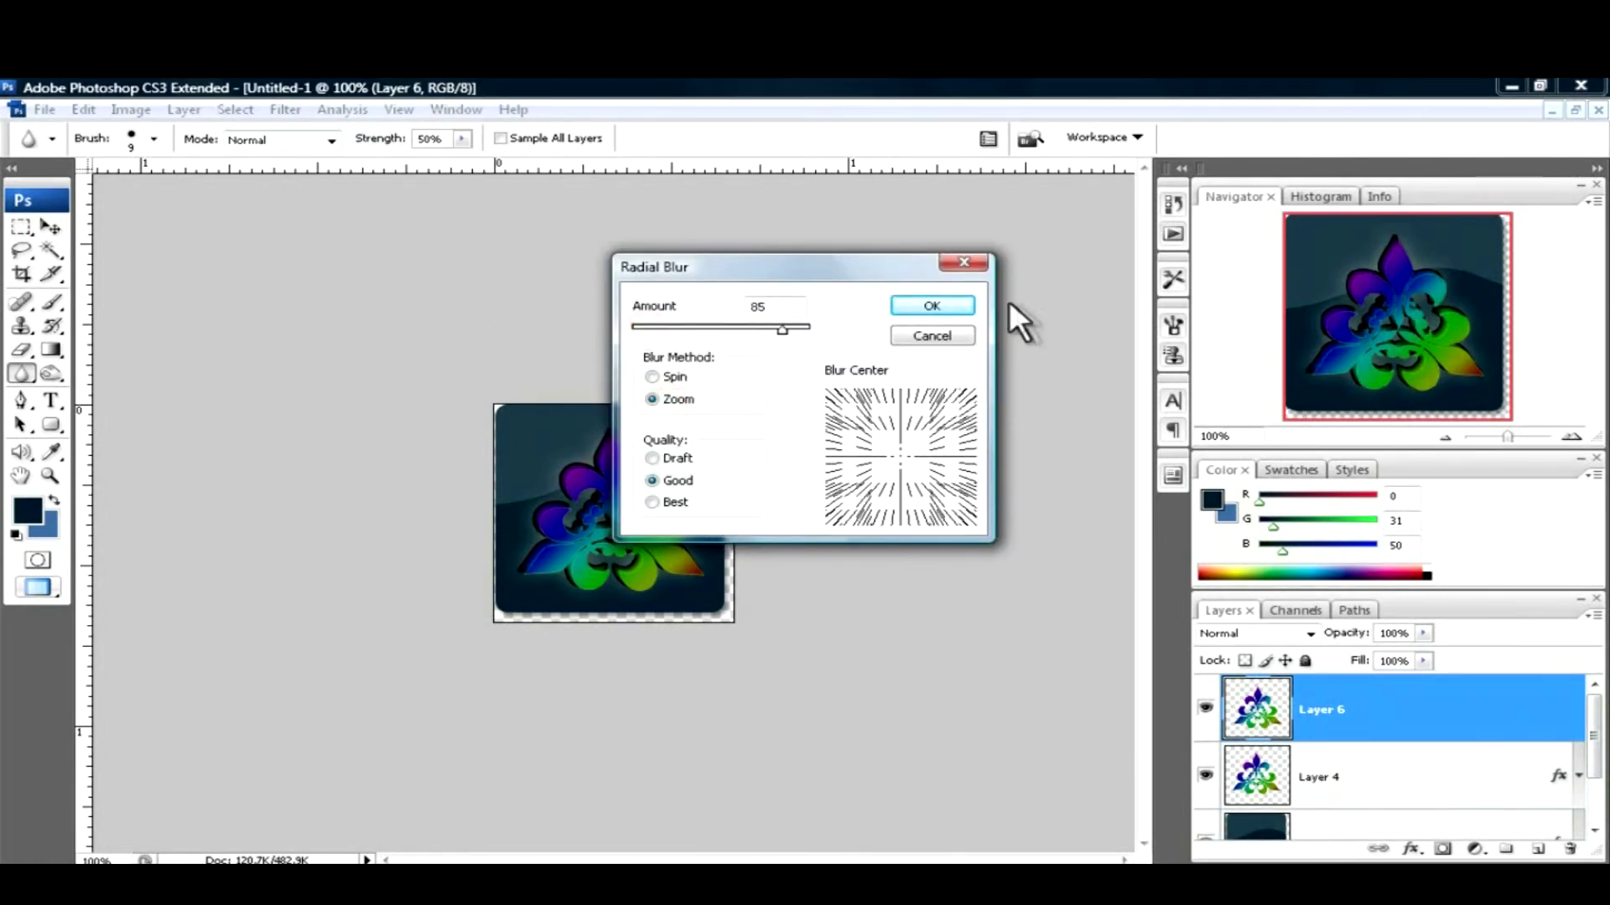
click(932, 306)
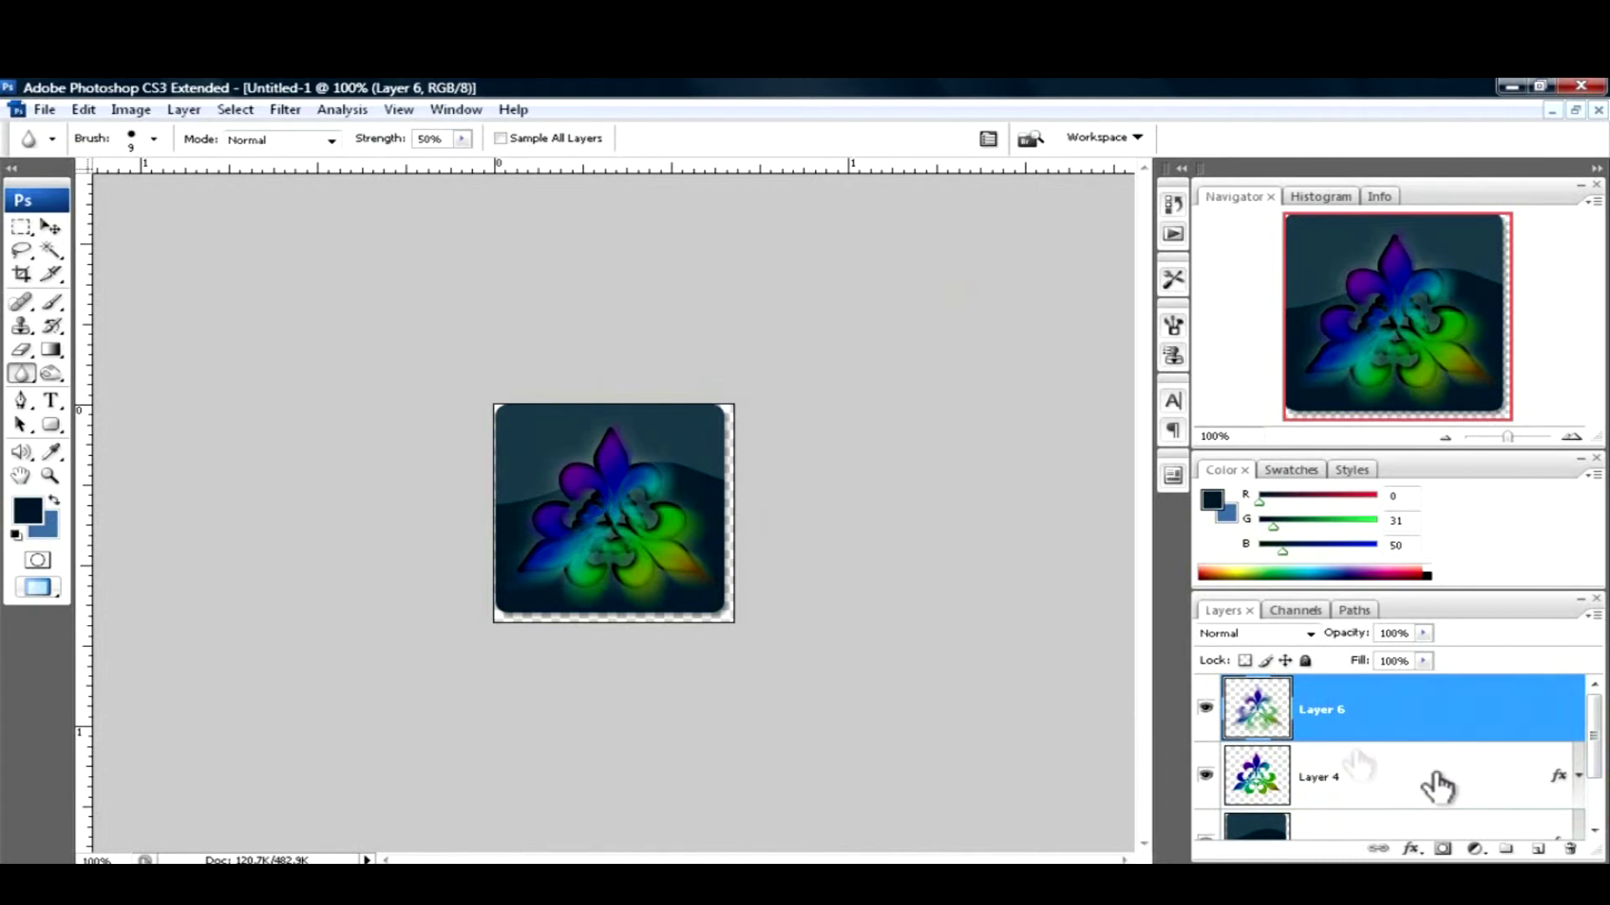
- Move blurred Layer 6 below Layer 4, scale it to about 138%, and shift it left and down
double_click(1325, 723)
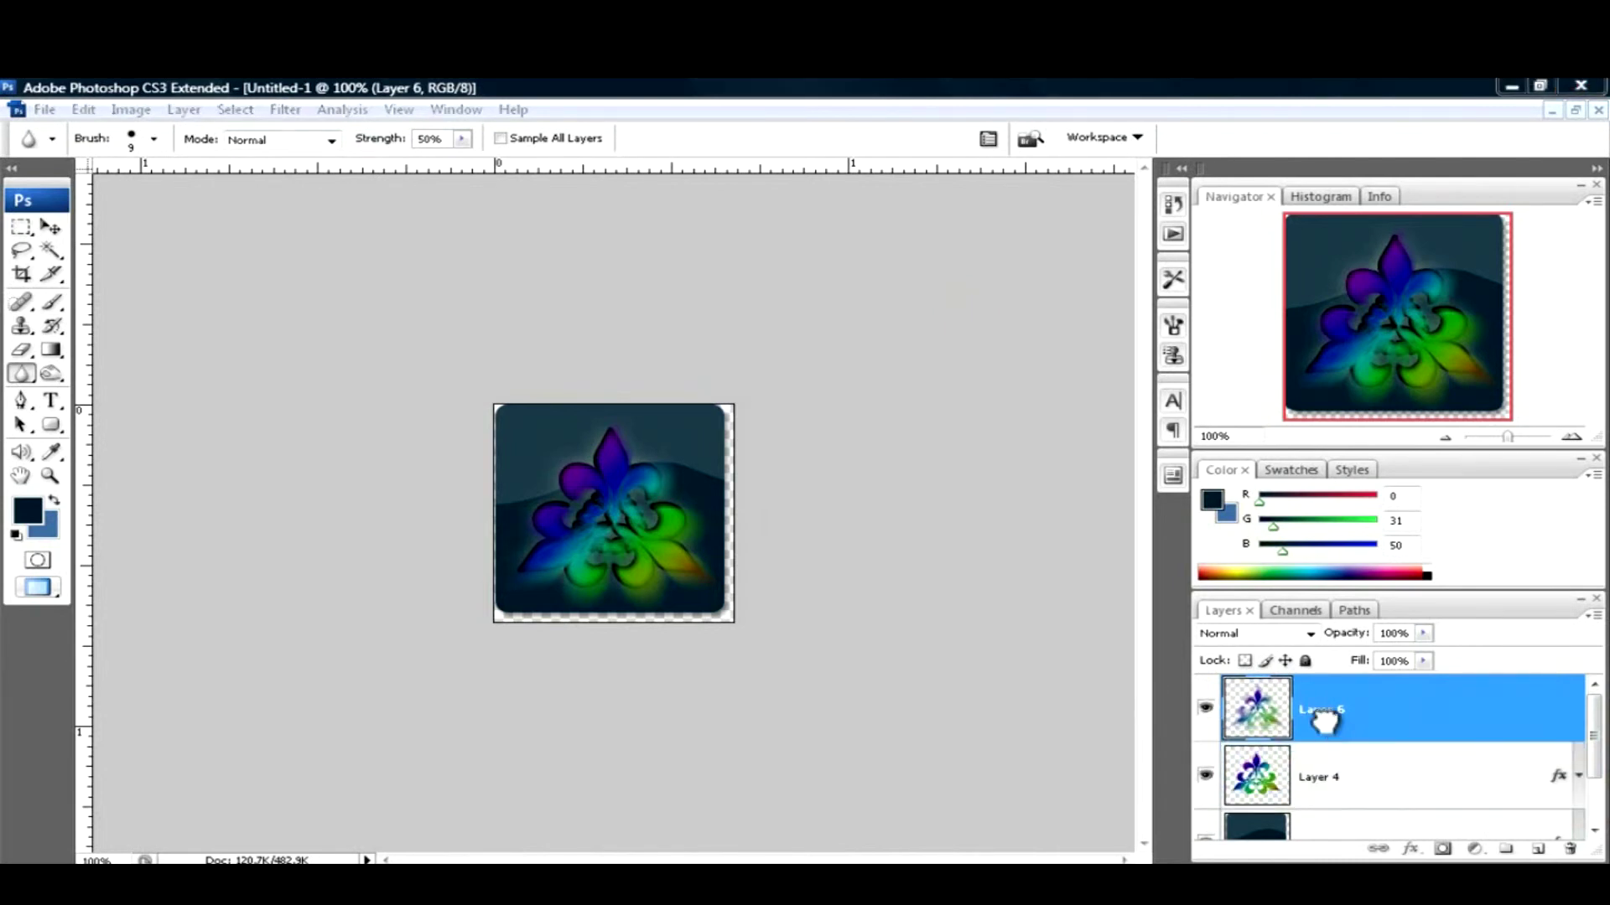
drag(1309, 736, 1305, 817)
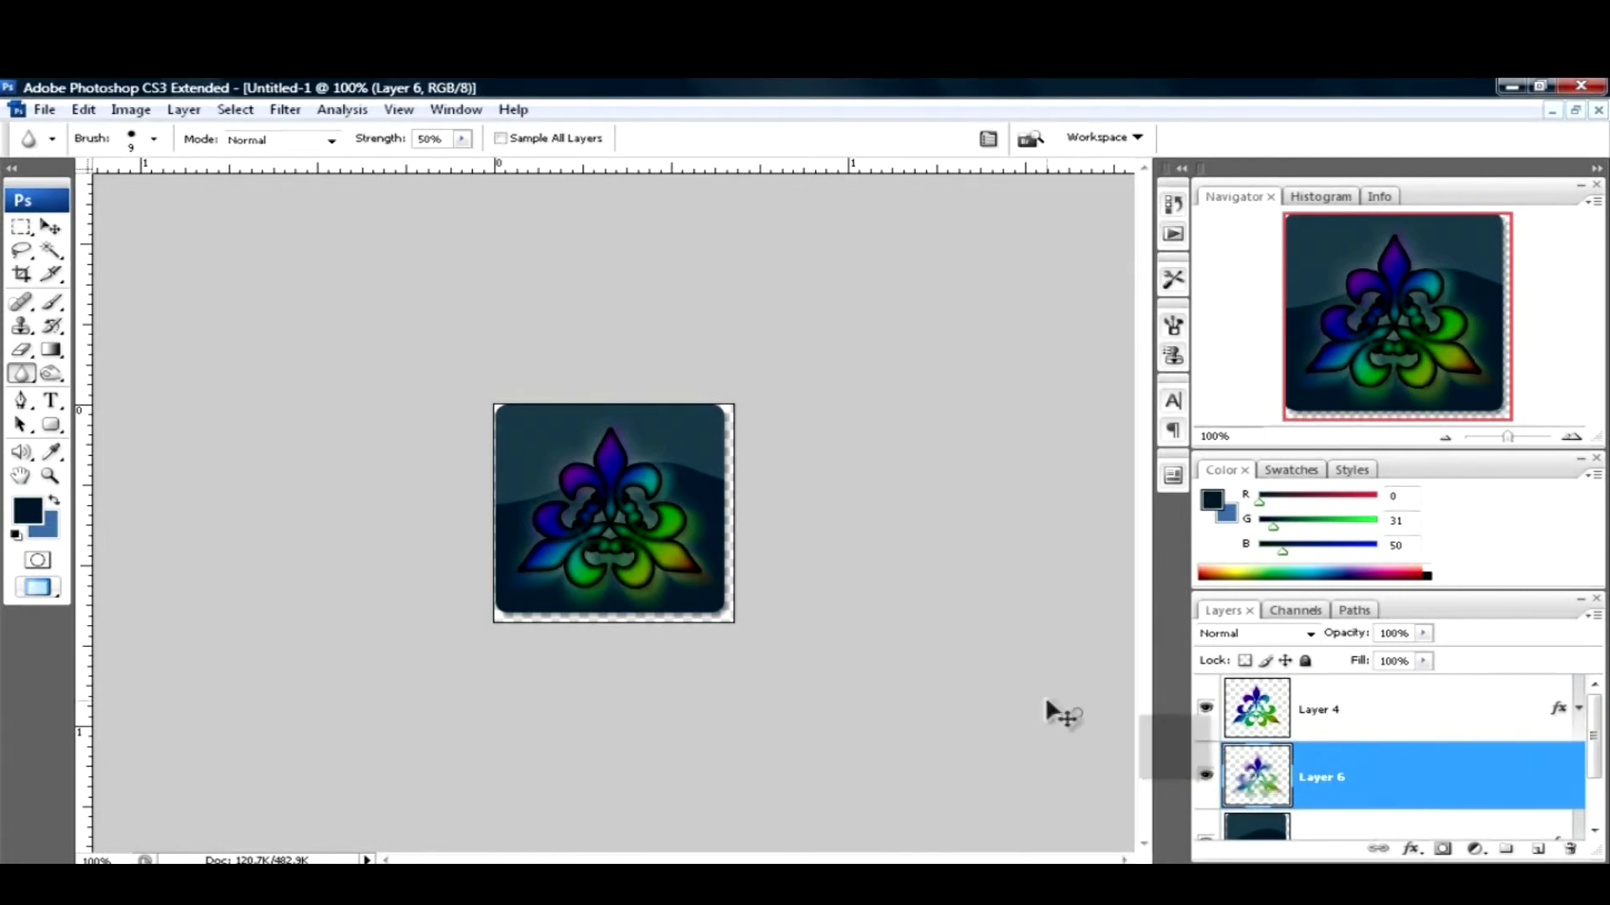
key(v)
click(957, 658)
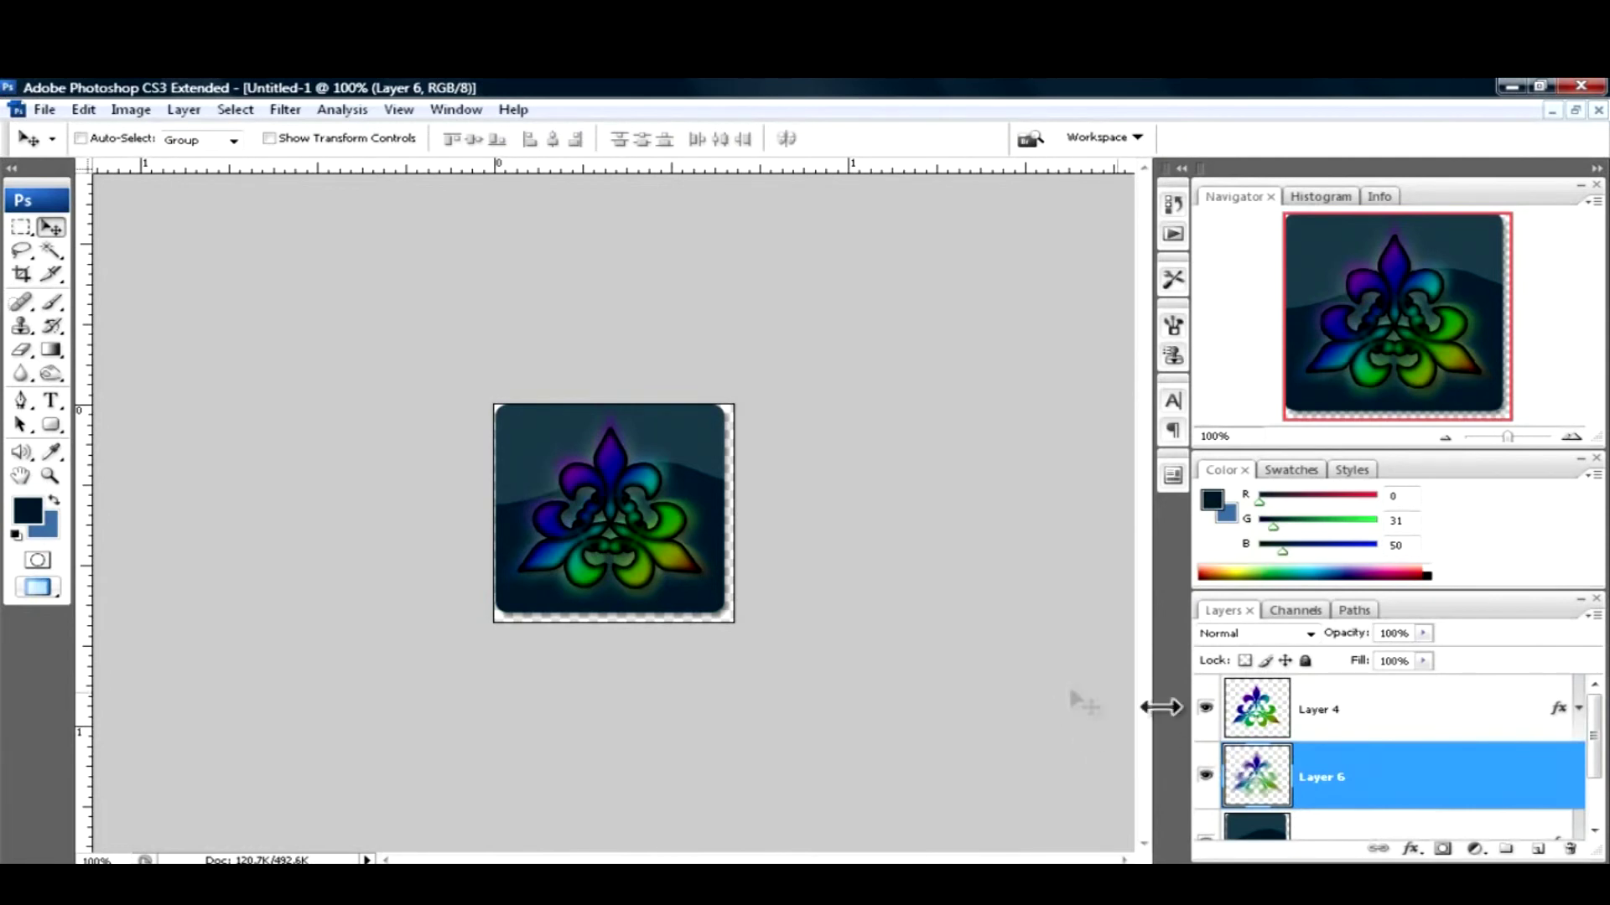
key(ctrl+t)
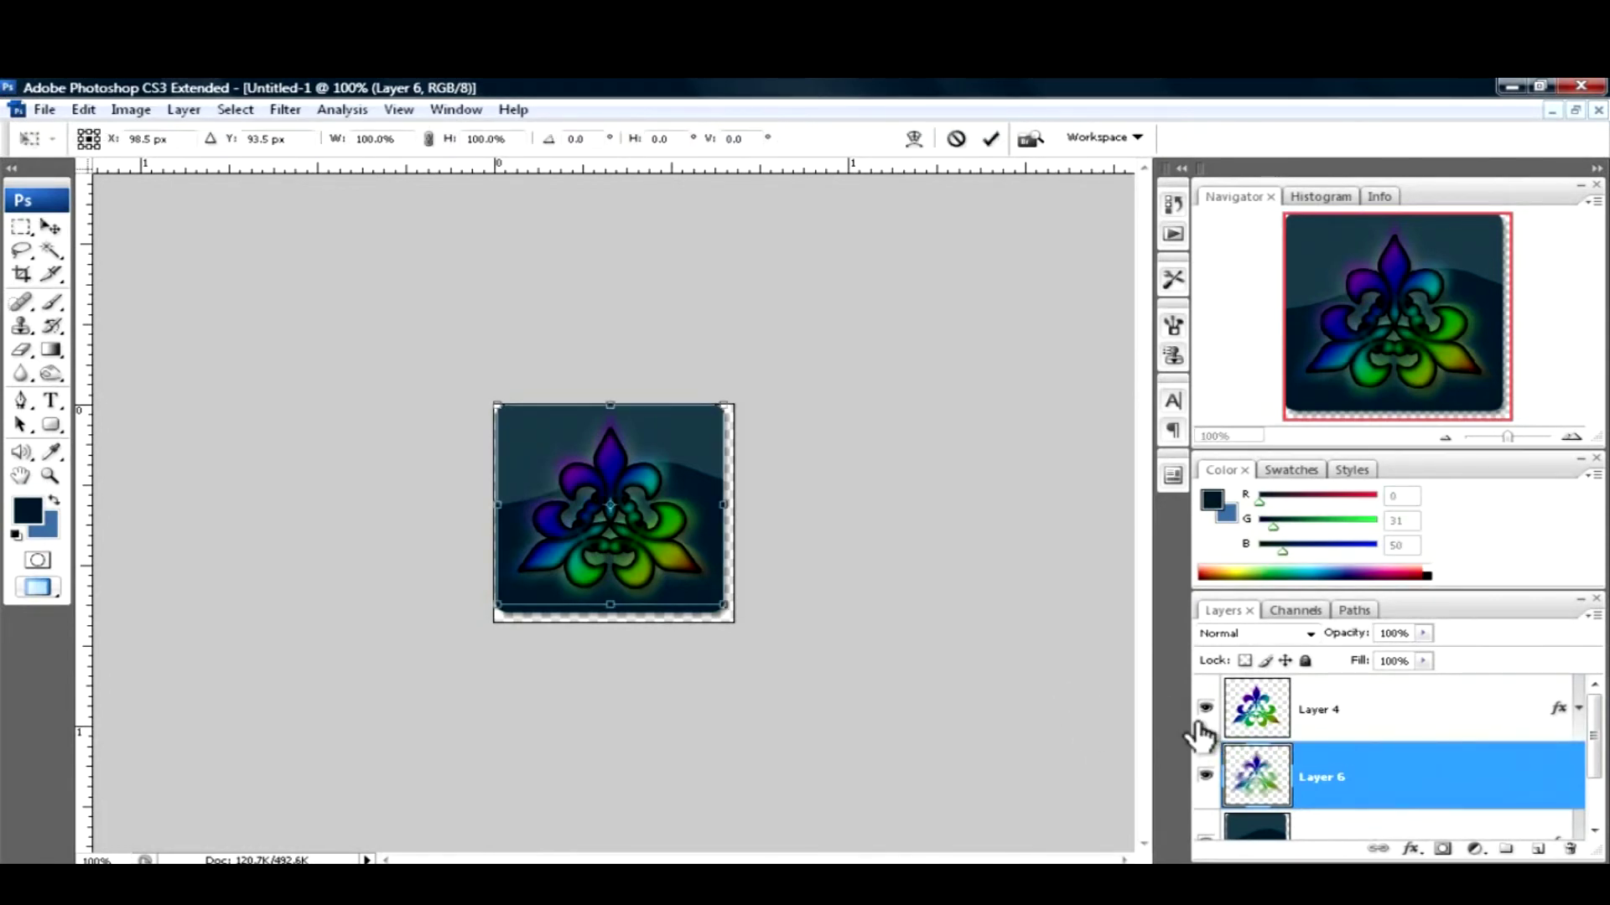
drag(719, 406, 866, 390)
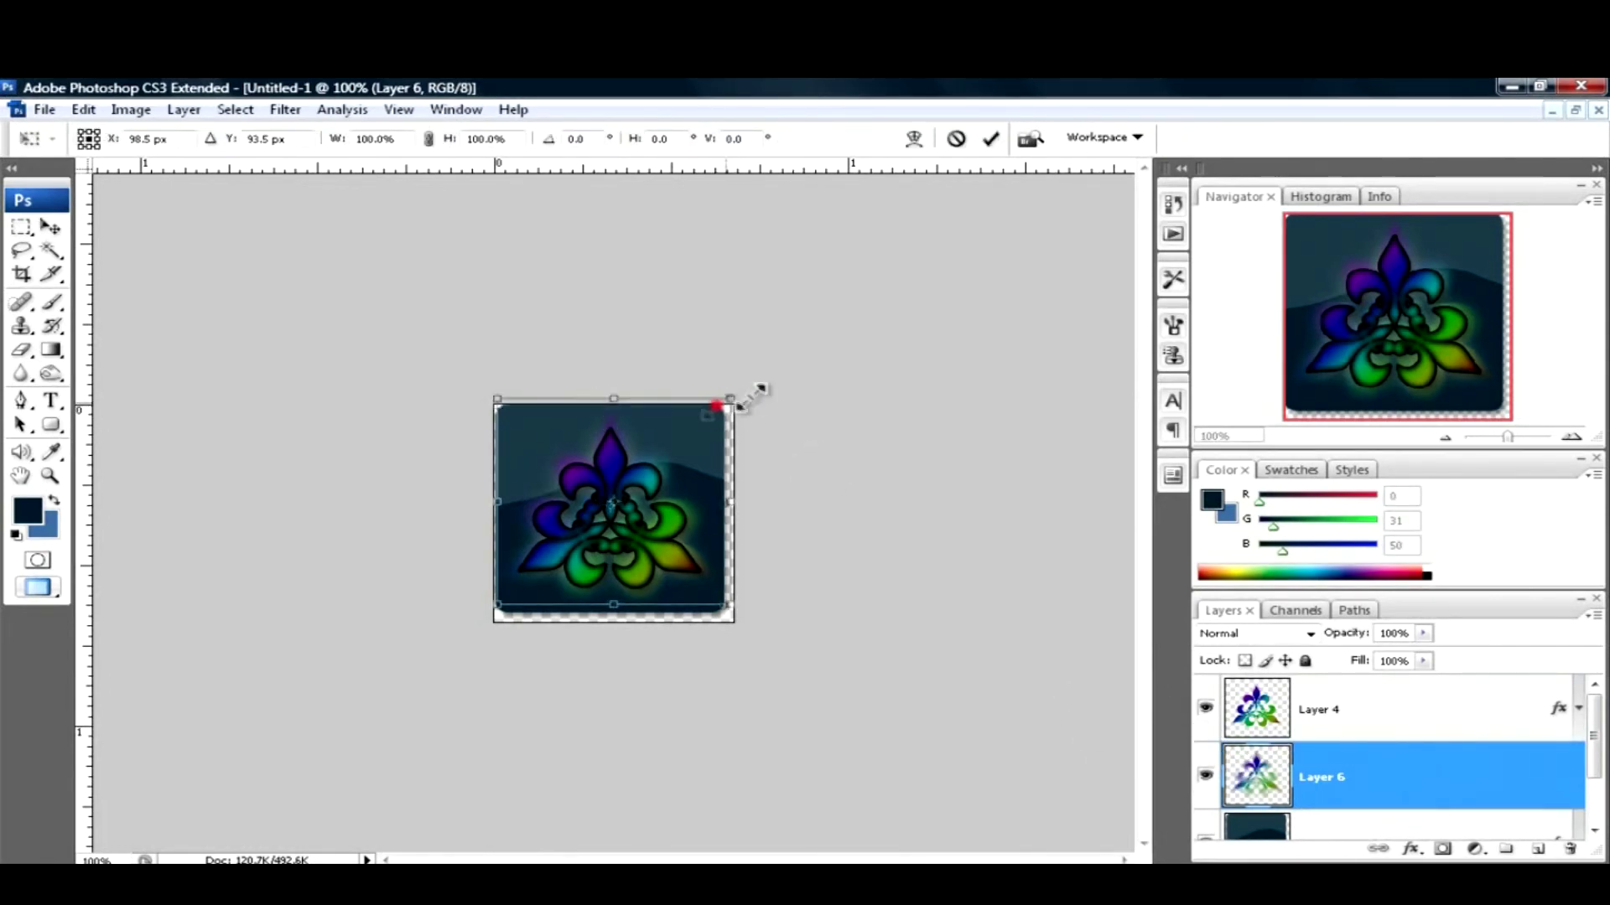
drag(713, 431, 667, 447)
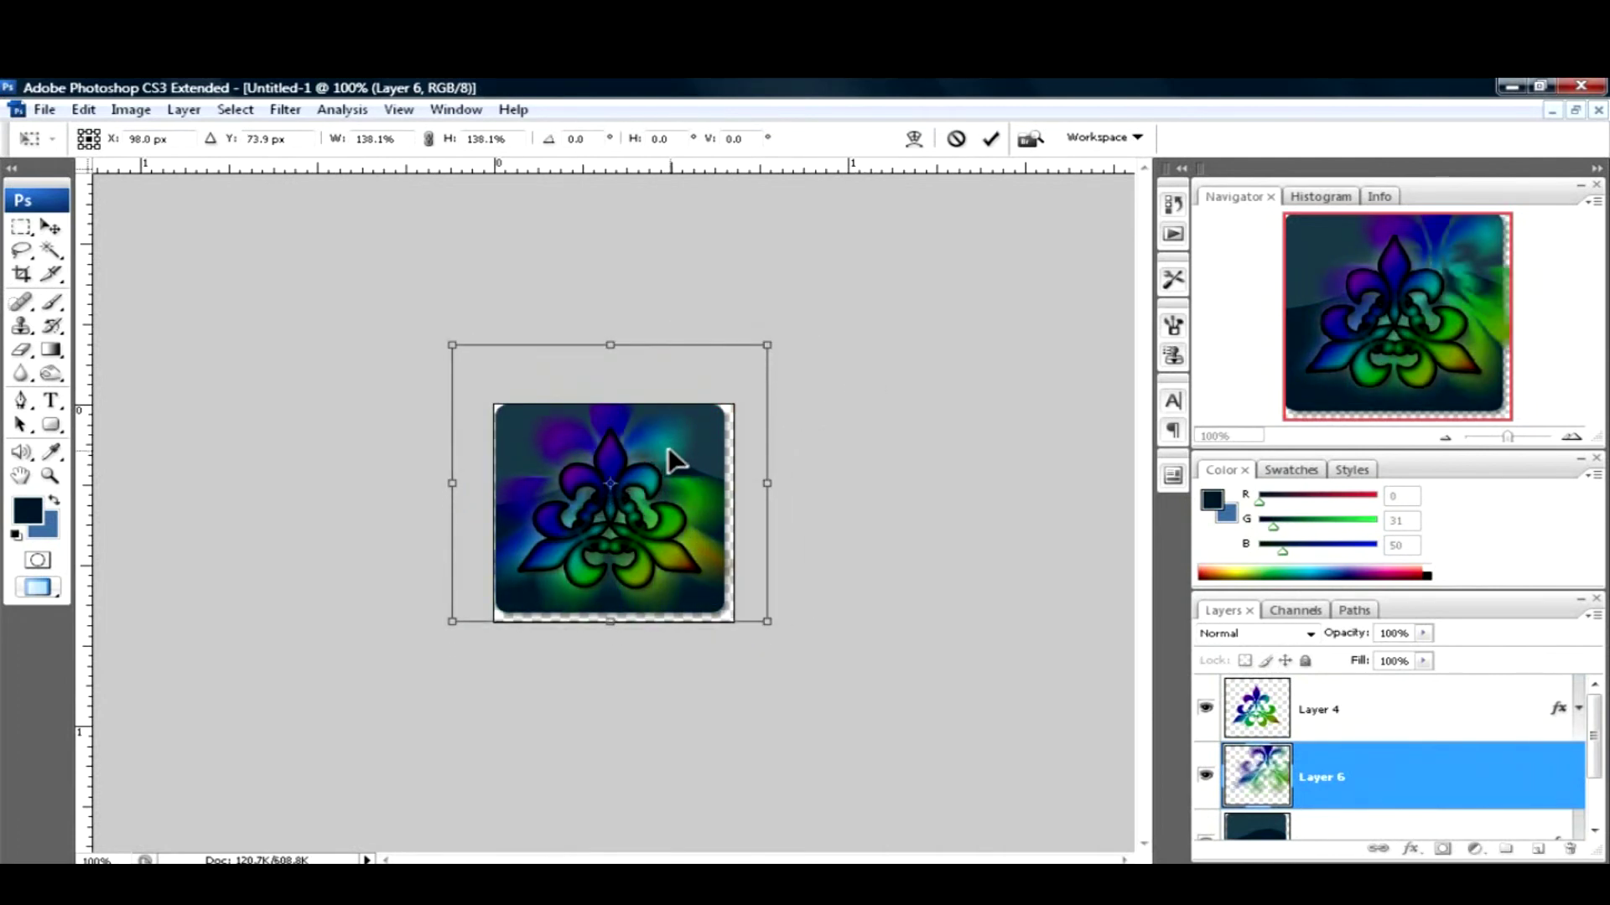
key(Return)
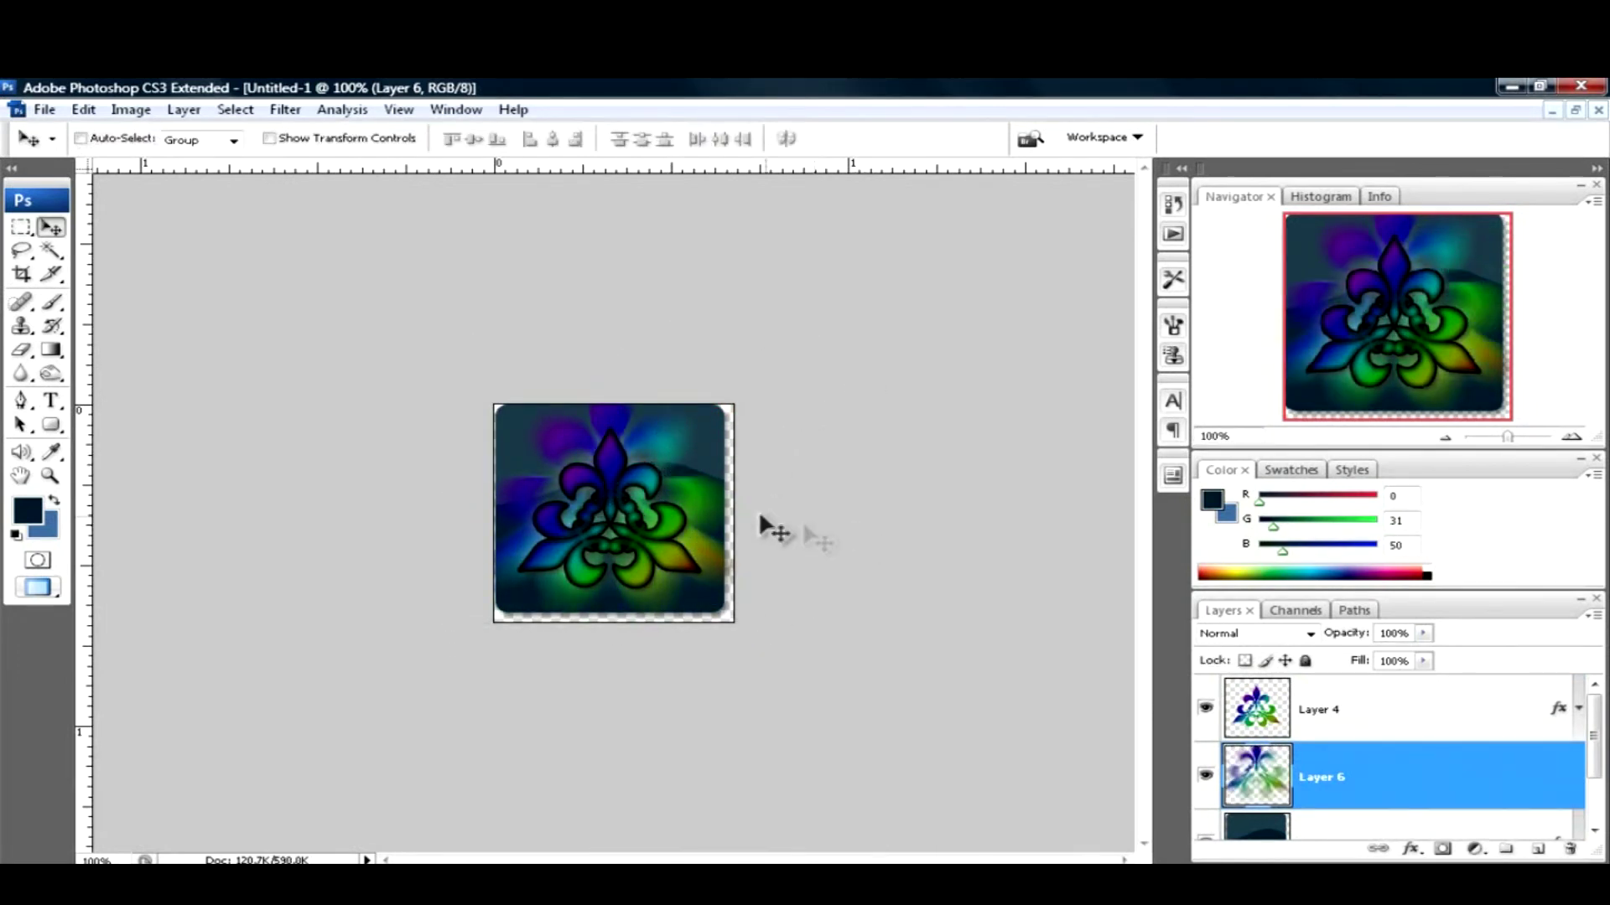
- Step through burn, lighten, overlay and contrast blend modes on the Layer 6 glow, reaching Hard Mix
click(1250, 629)
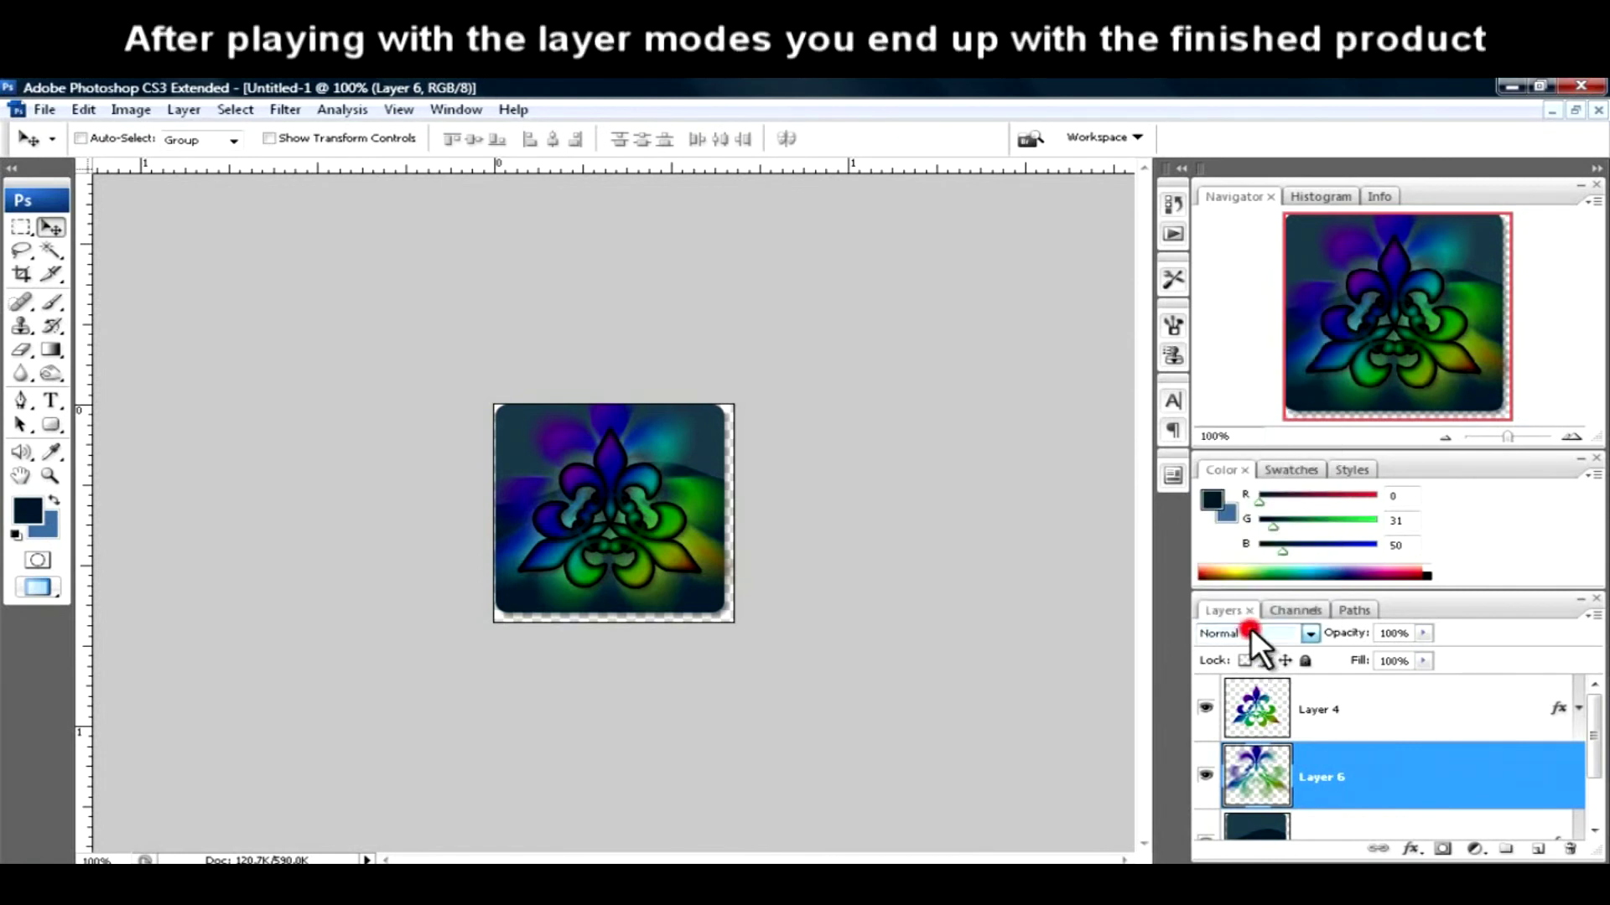
key(Down)
key(Down)
key(Down)
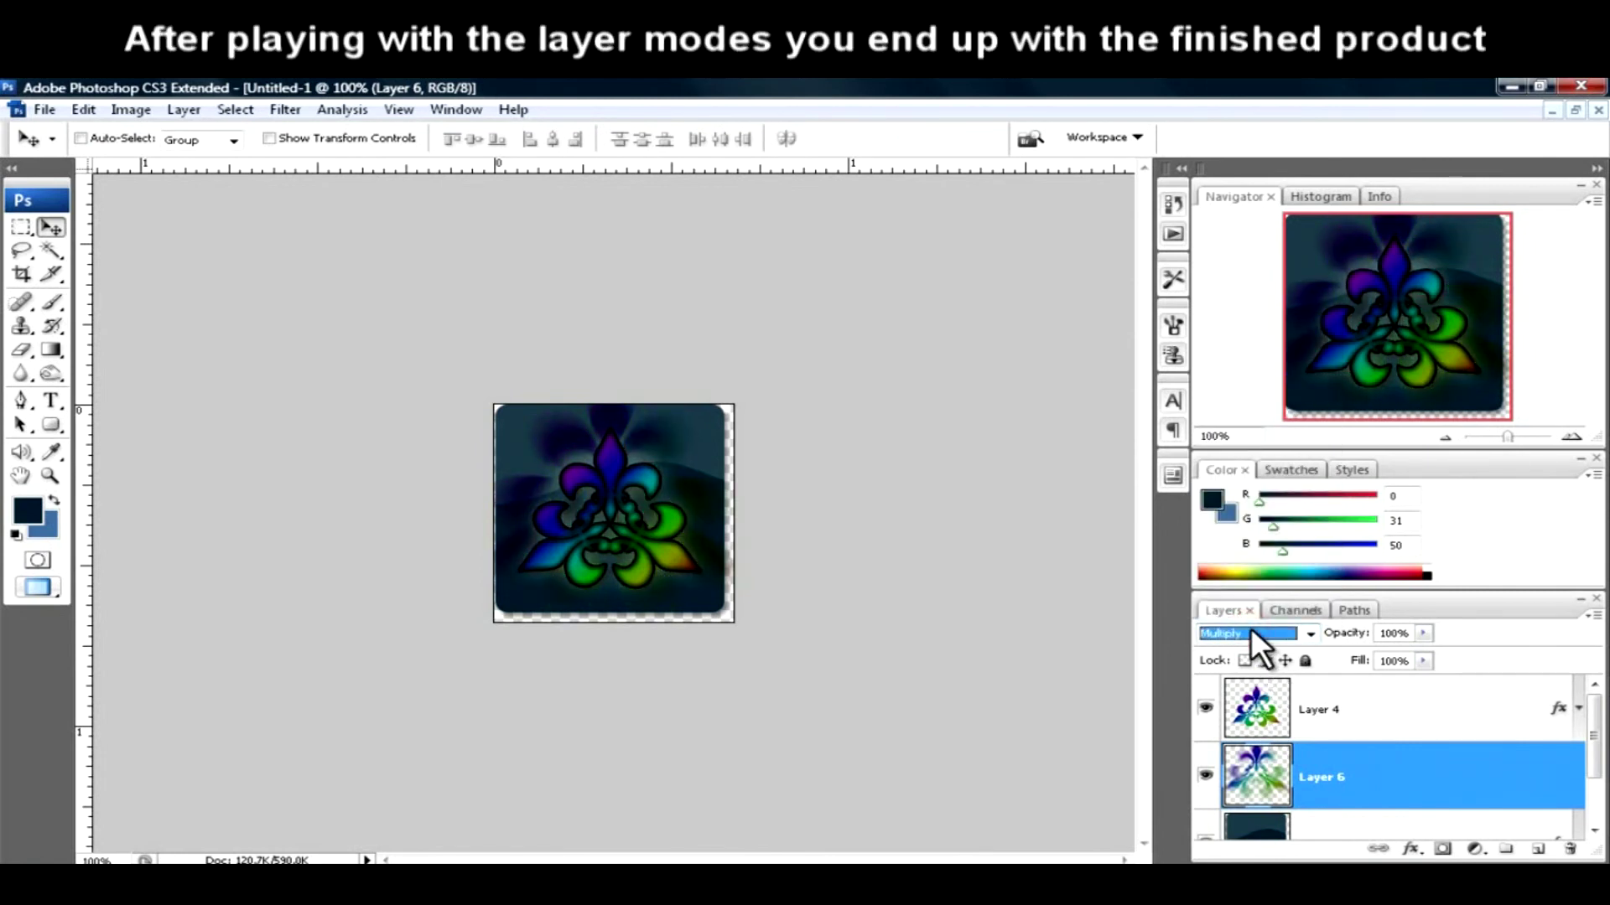
key(Down)
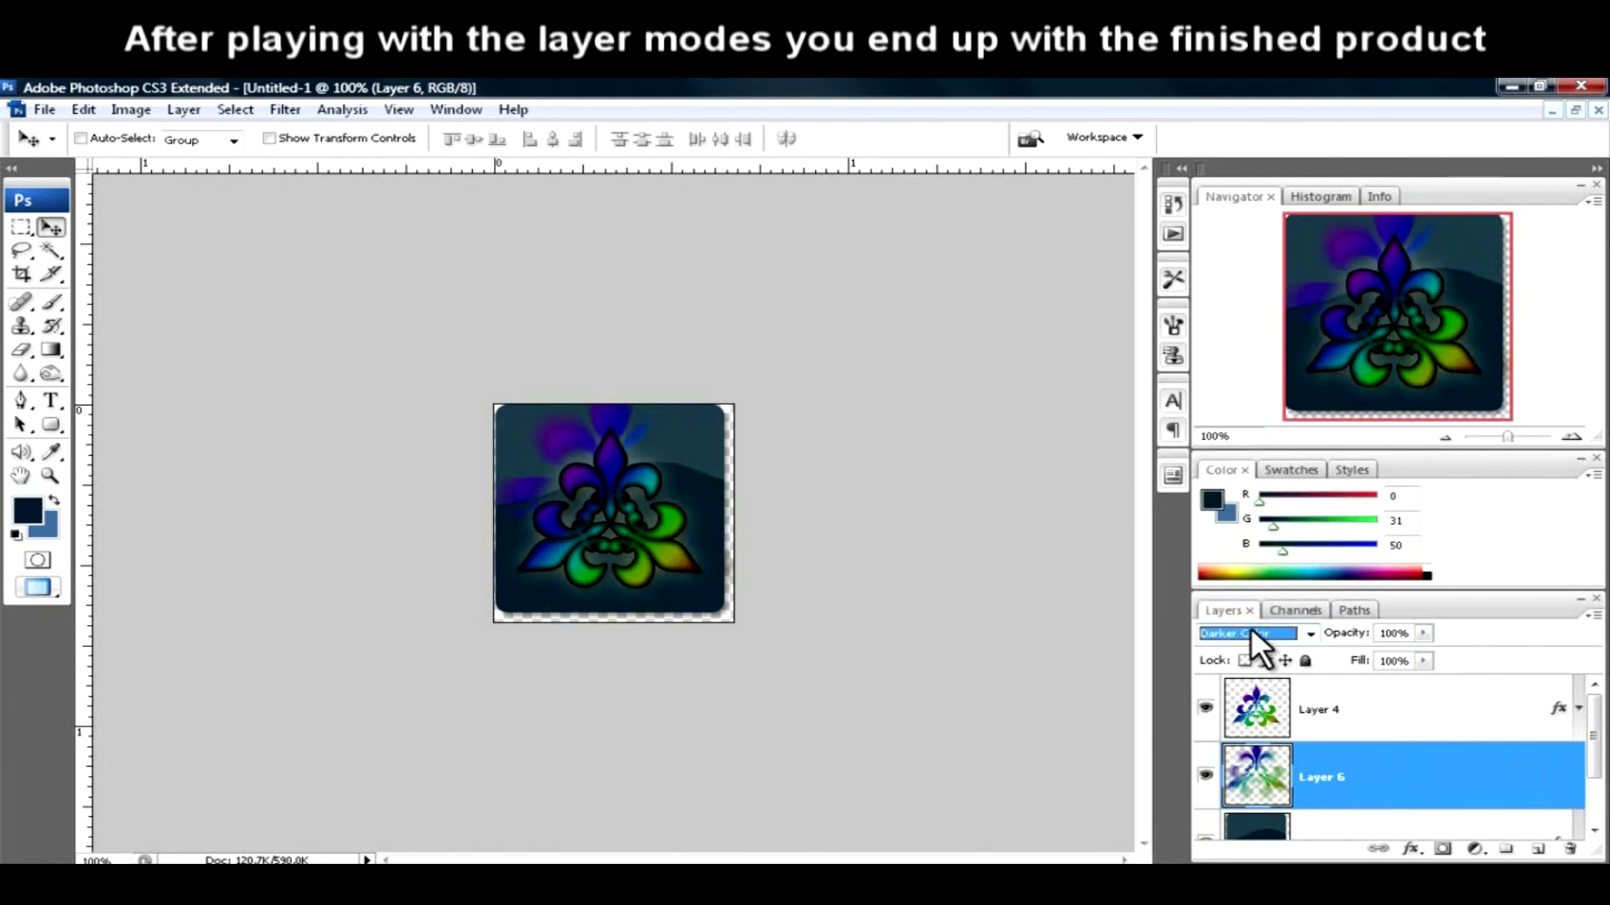
key(Down)
key(Down)
key(Down)
key(Down)
key(Down)
key(Down)
key(Down)
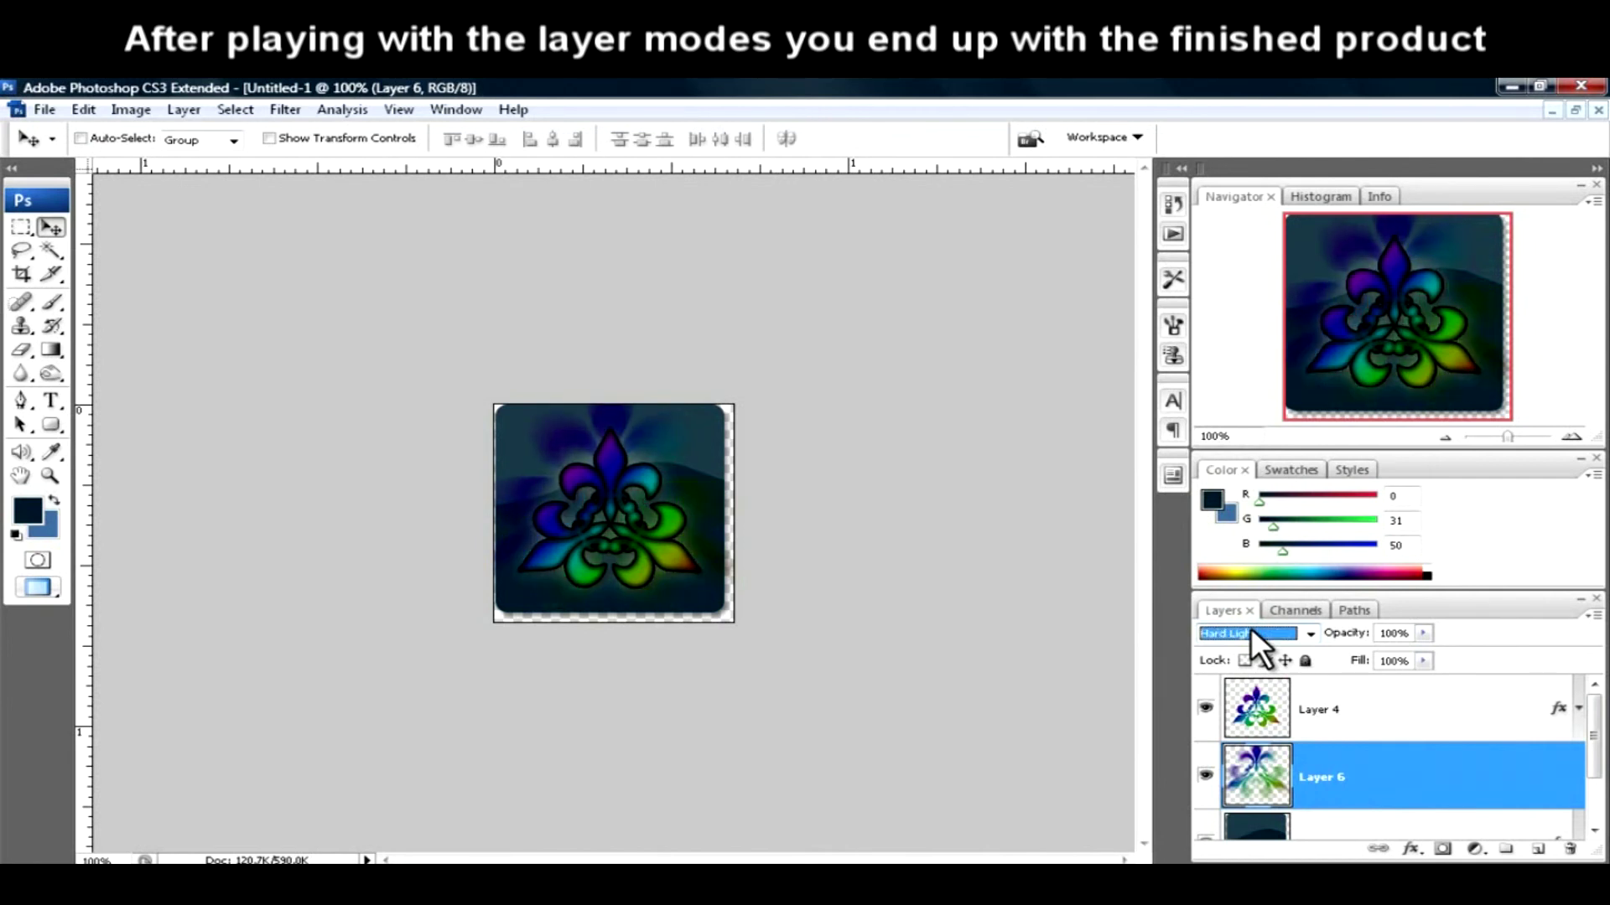
key(Down)
key(Down)
key(Down)
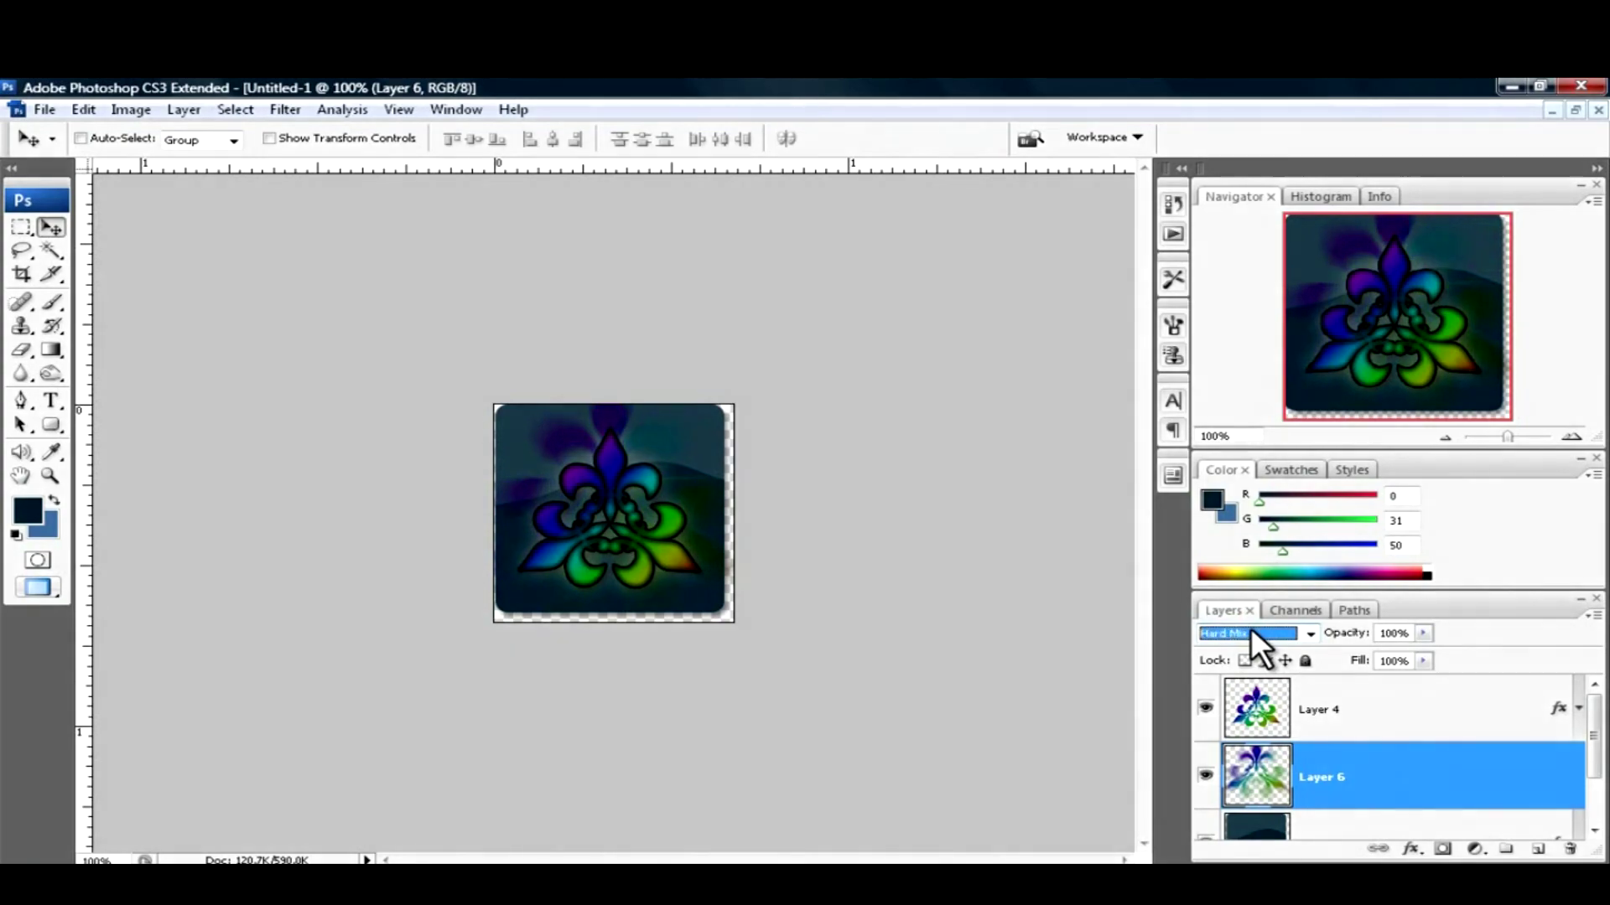
key(Down)
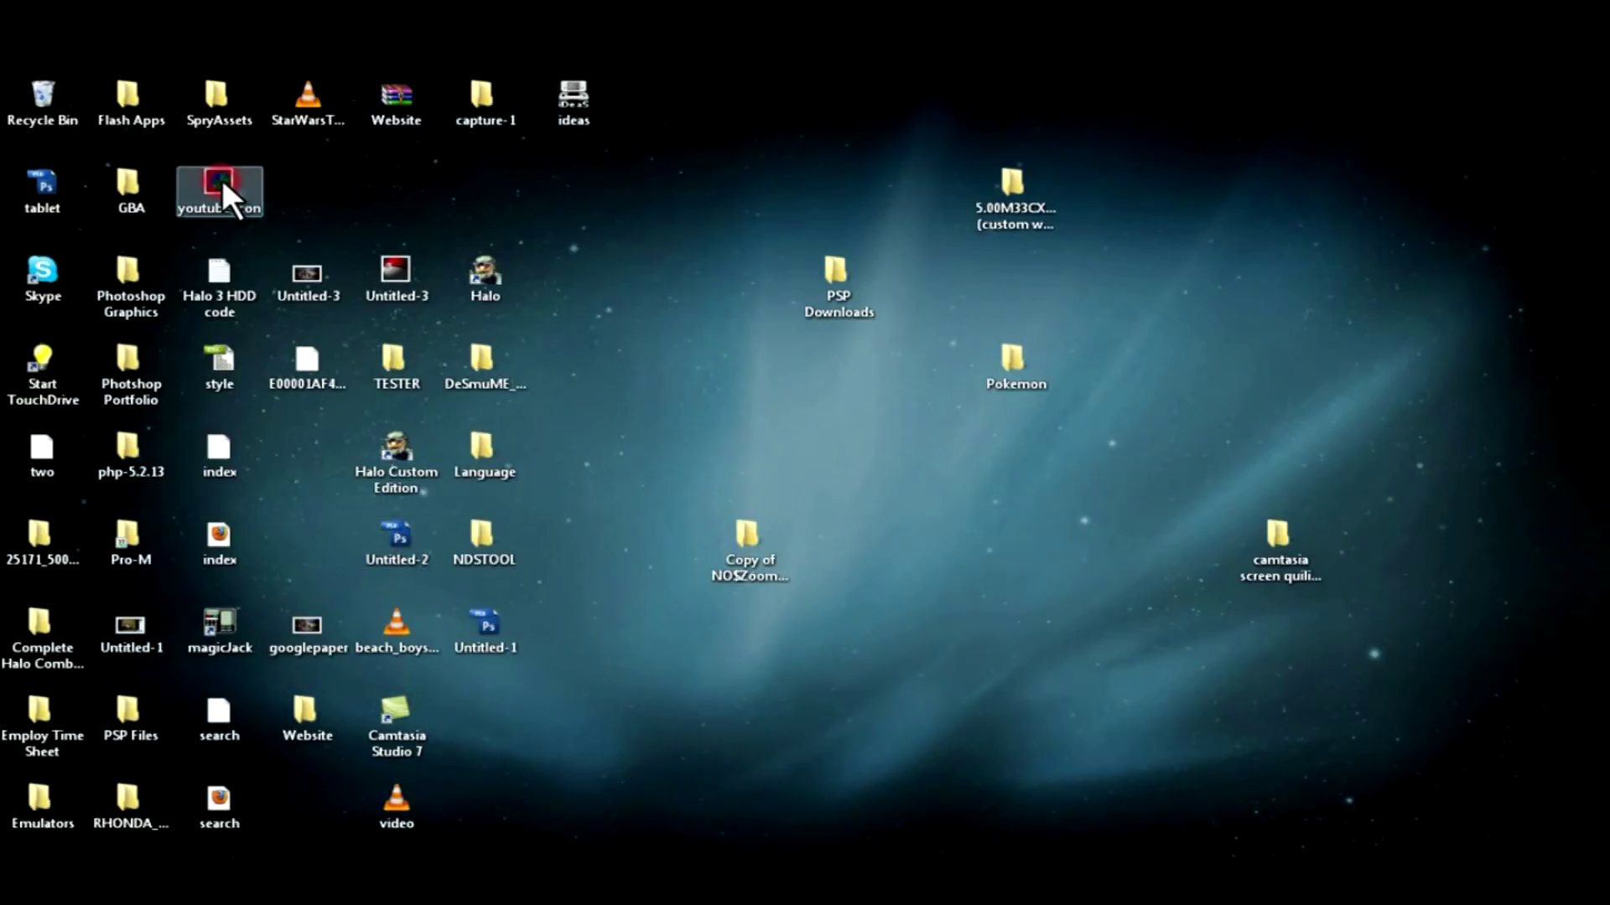
double_click(222, 184)
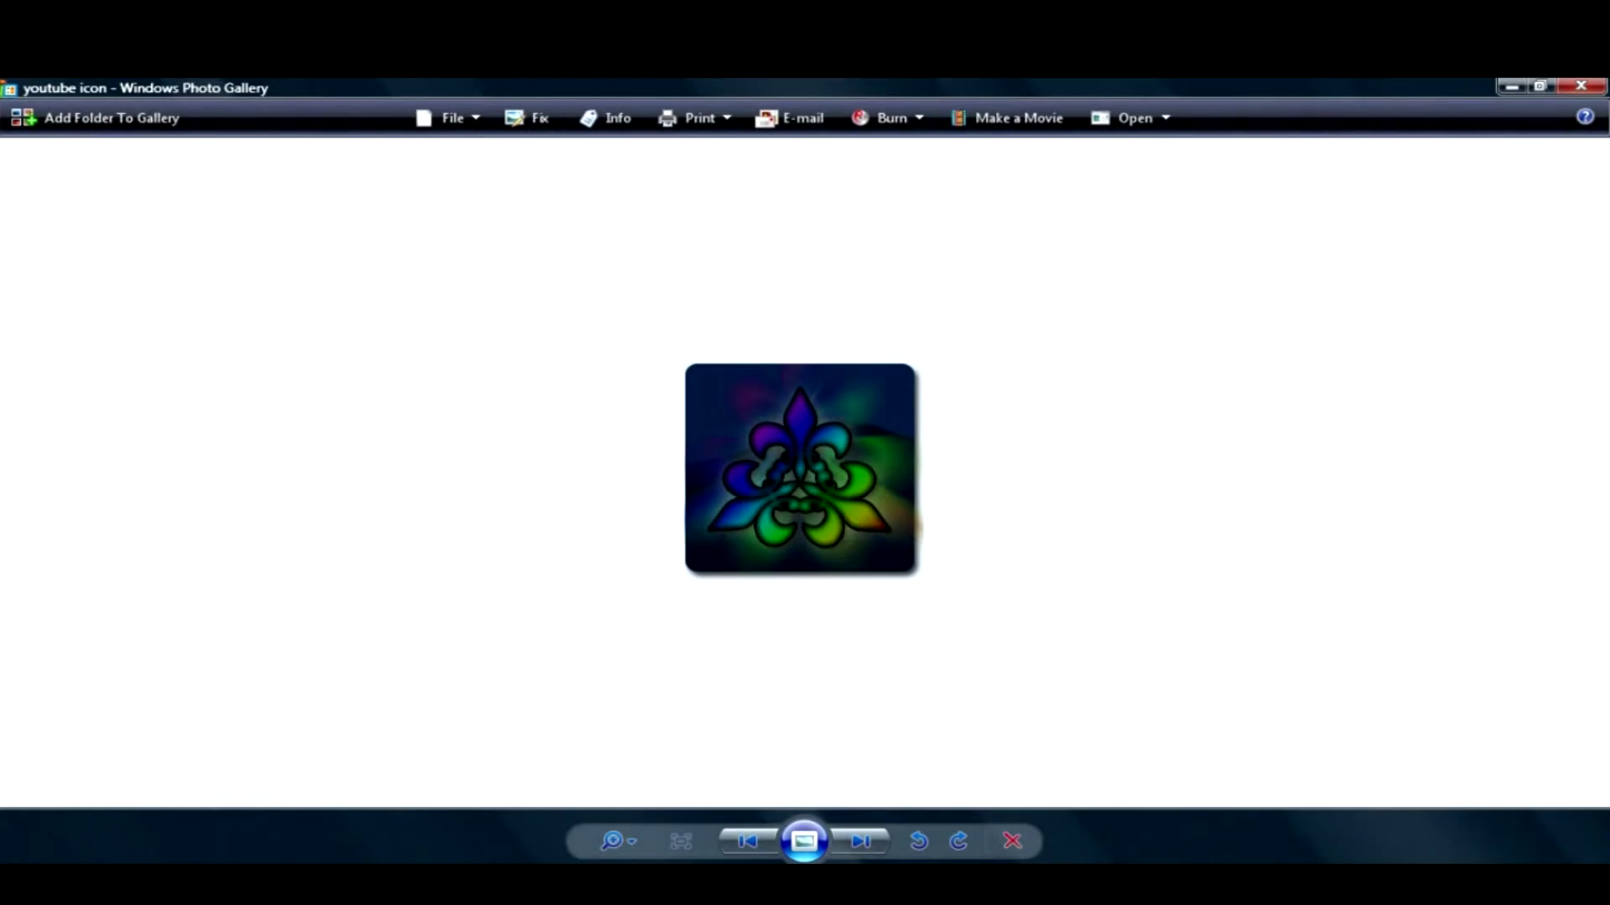
click(1591, 86)
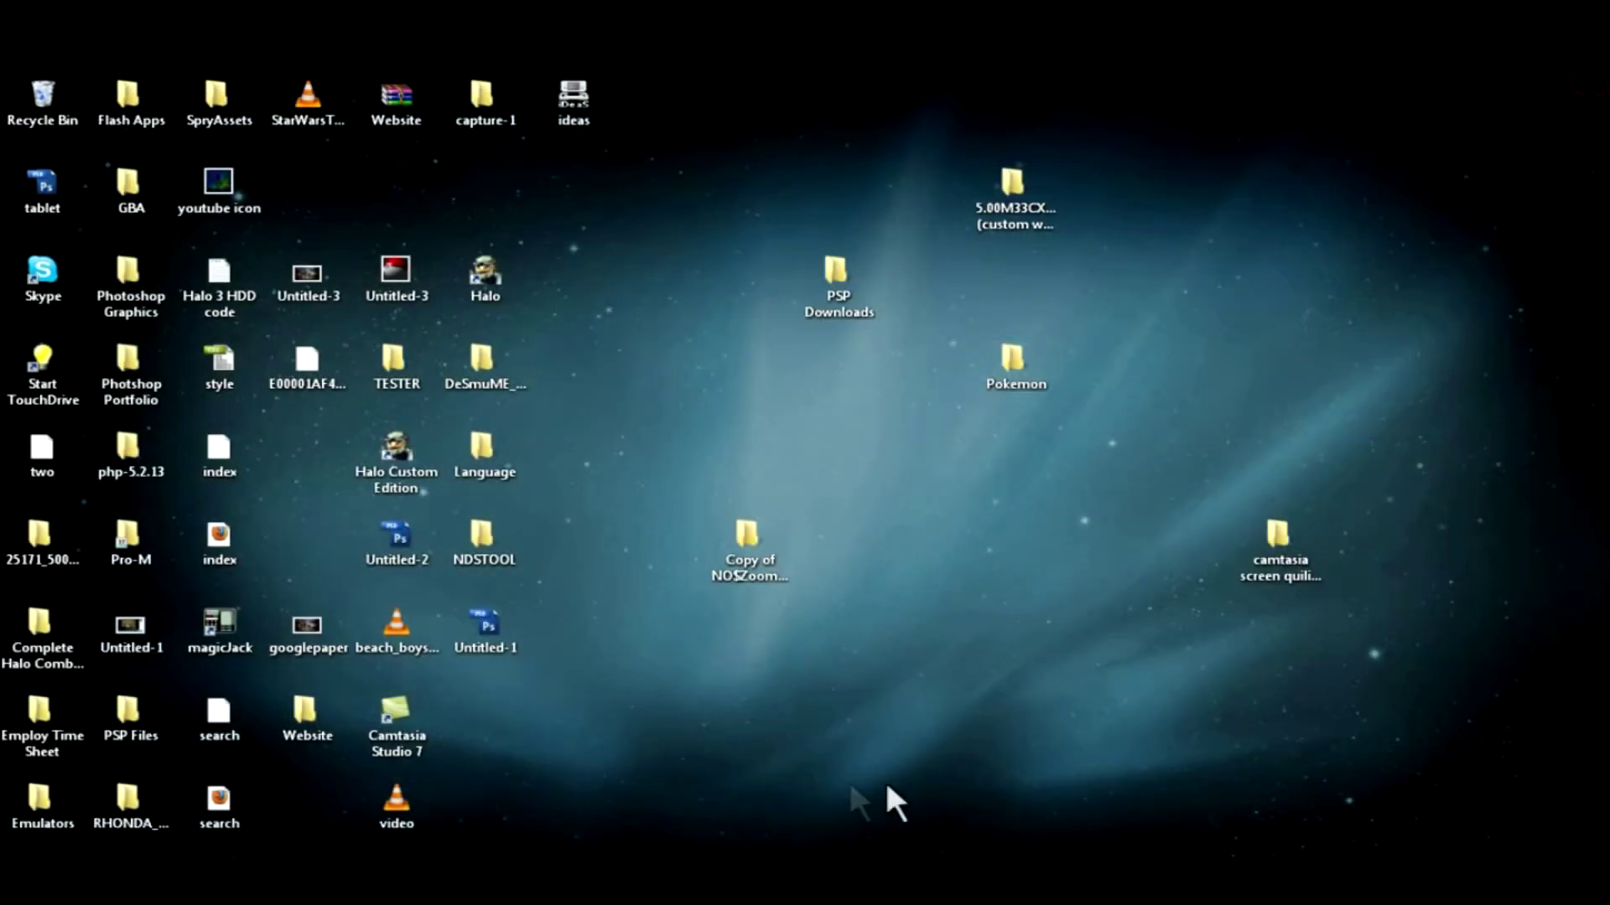